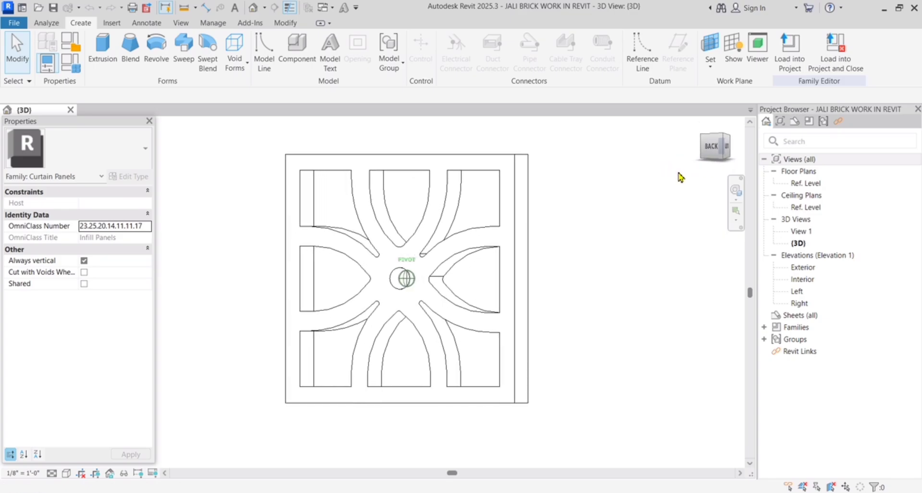
mouse_move(681, 187)
middle_mouse_down("shift")
mouse_move(690, 187)
mouse_move(647, 185)
mouse_move(640, 196)
mouse_move(719, 200)
mouse_move(559, 229)
middle_mouse_up("shift")
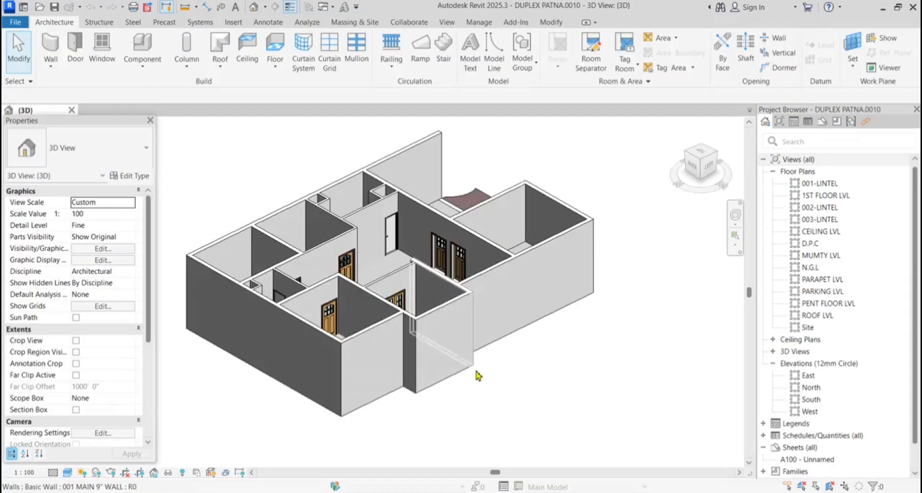
scroll(468, 300, "up", 4)
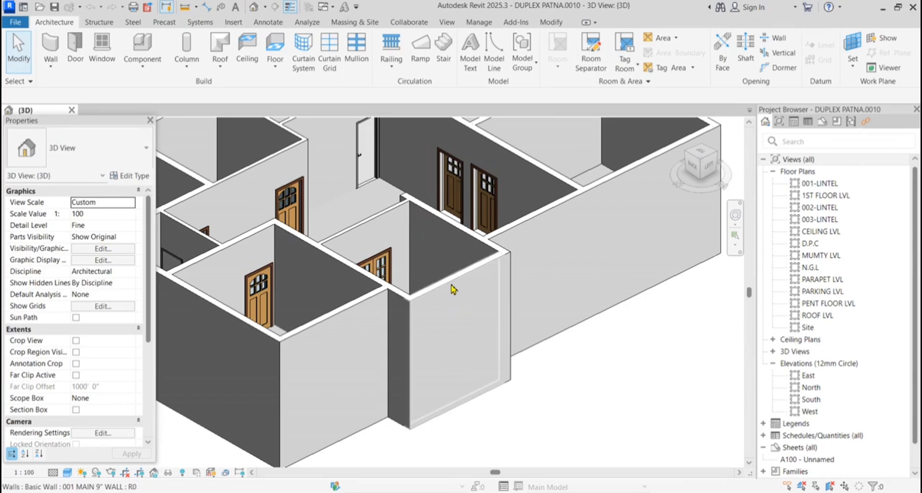
left_click(454, 290)
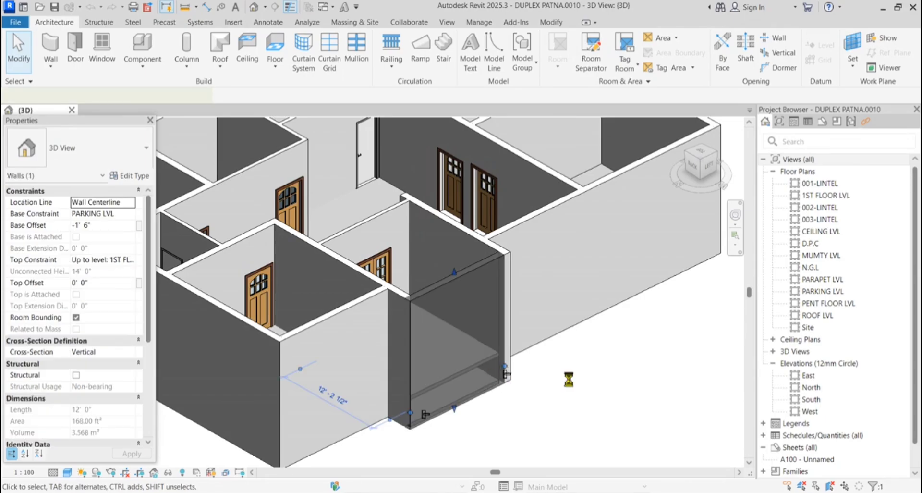
scroll(571, 377, "down", 2)
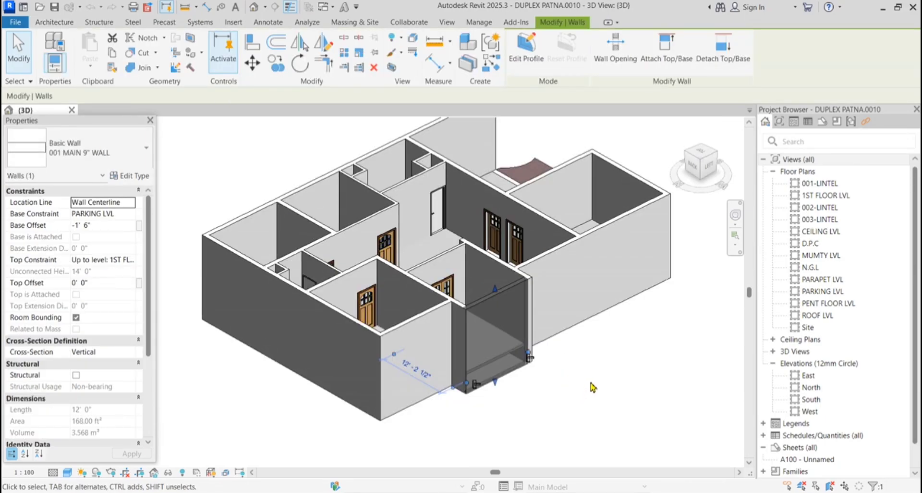
scroll(564, 360, "down", 1)
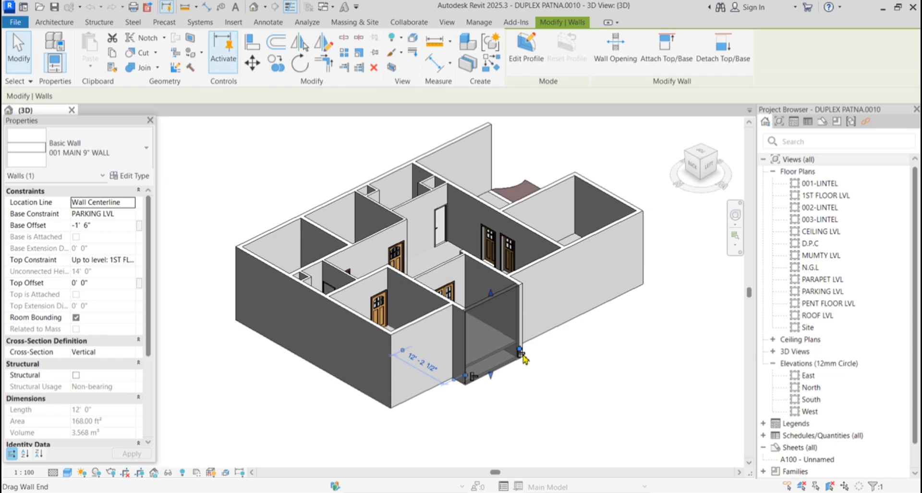
left_click(567, 377)
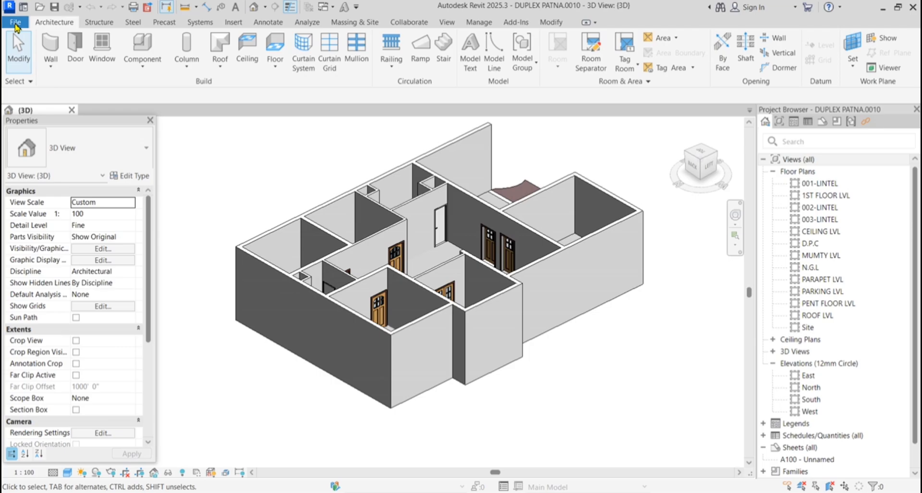
Create a new family from the English Metric Curtain Wall Panel template
left_click(16, 23)
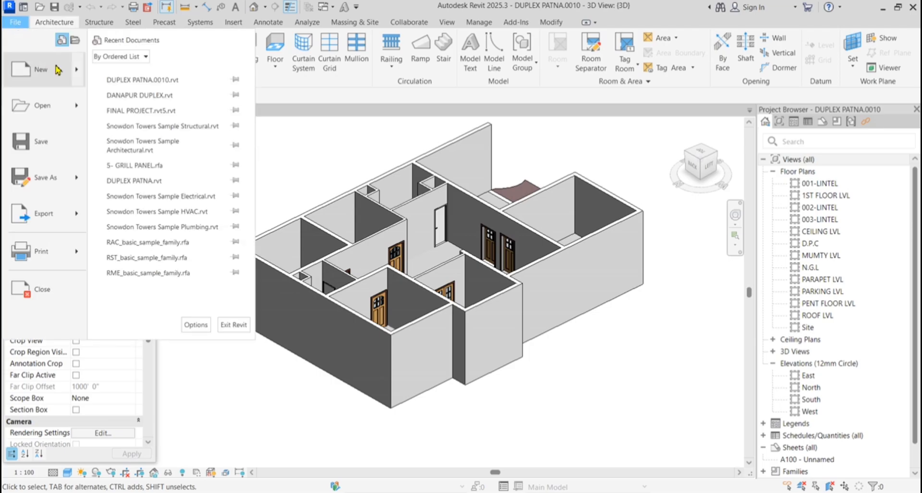
mouse_move(58, 71)
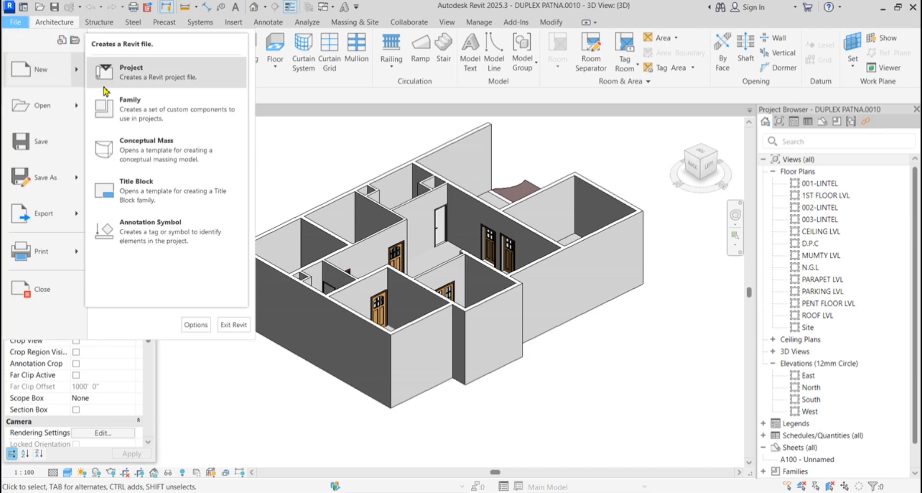
left_click(126, 110)
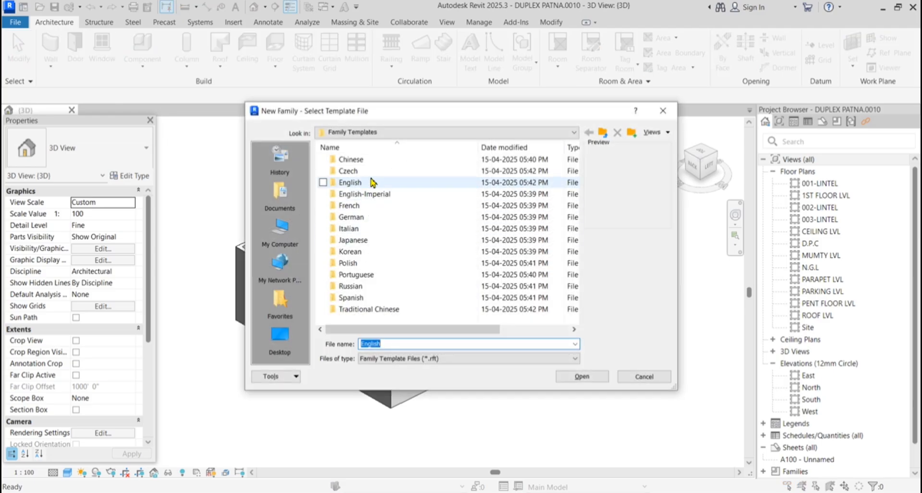
double_click(370, 183)
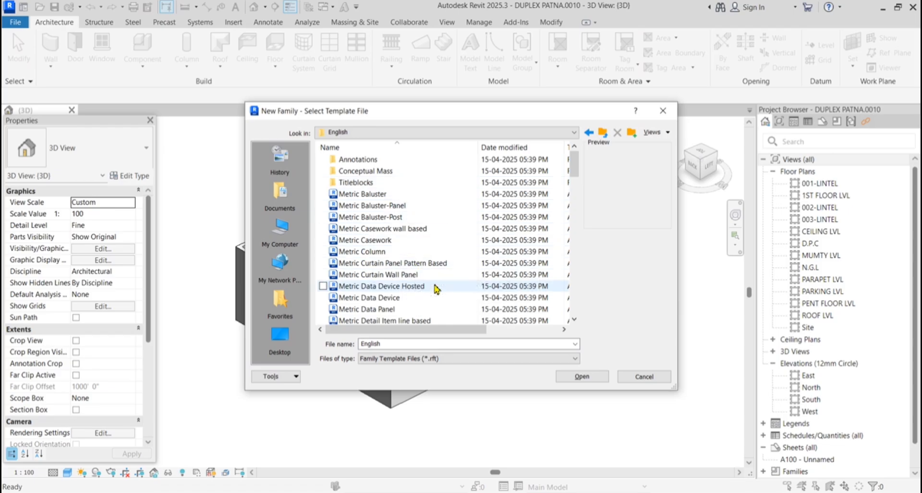
left_click(423, 276)
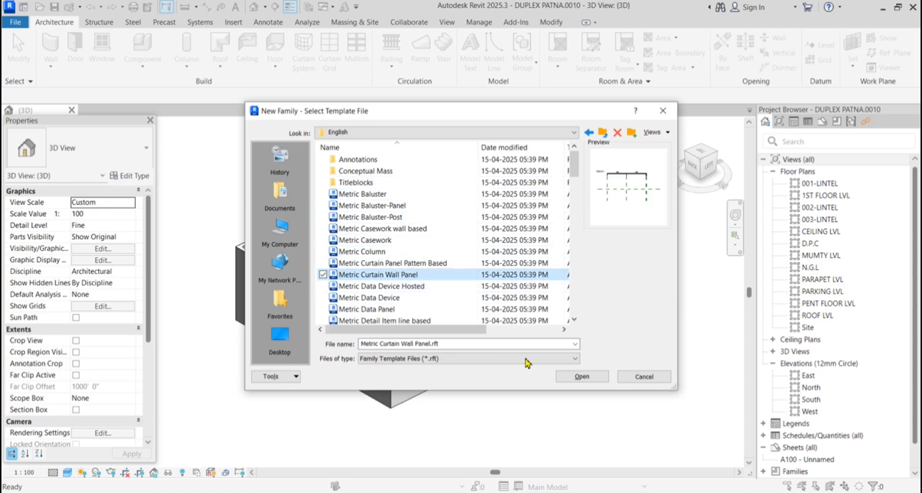
left_click(589, 376)
scroll(418, 280, "up", 1)
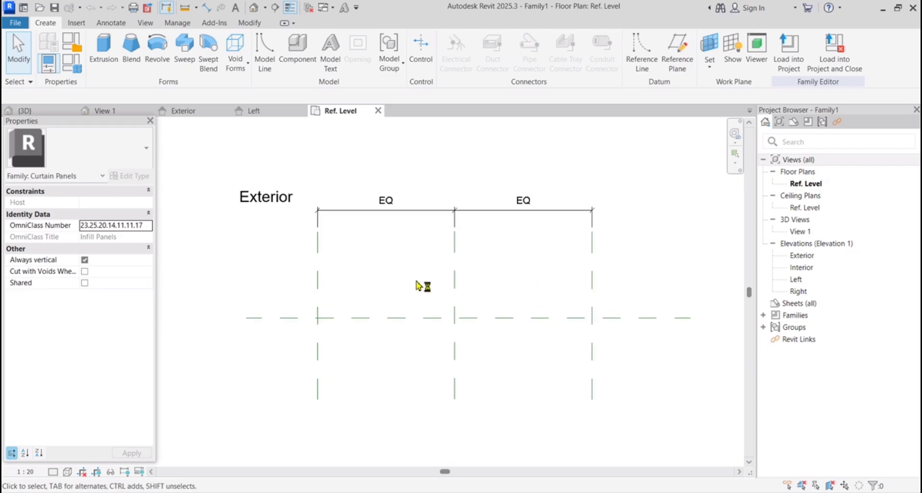
left_click(455, 255)
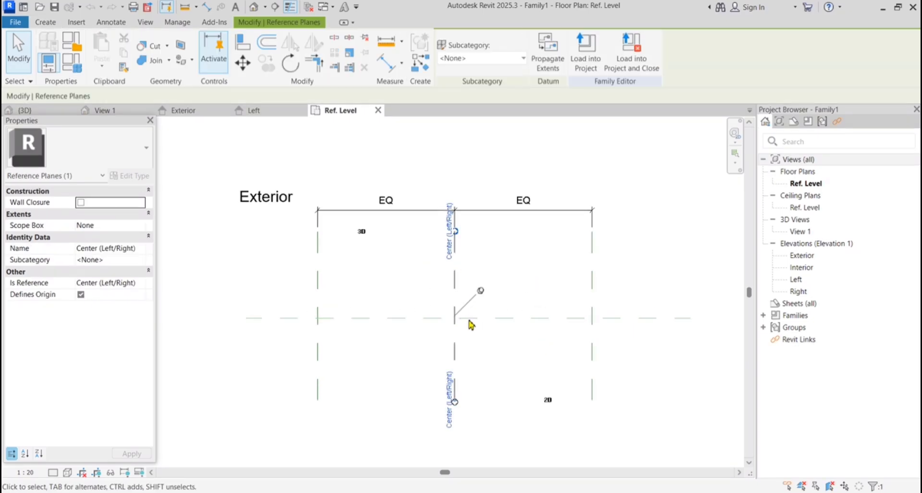
left_click(442, 318)
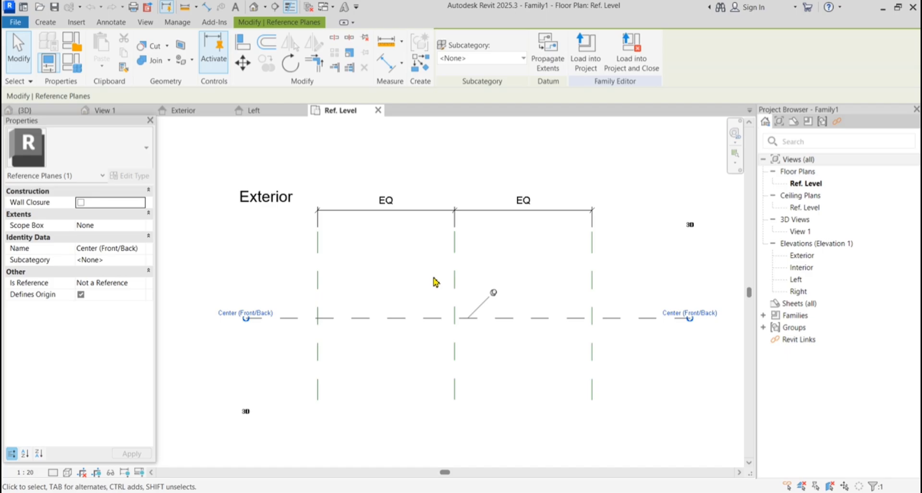
Open the project units and set the area format to square feet
key("u")
key("n")
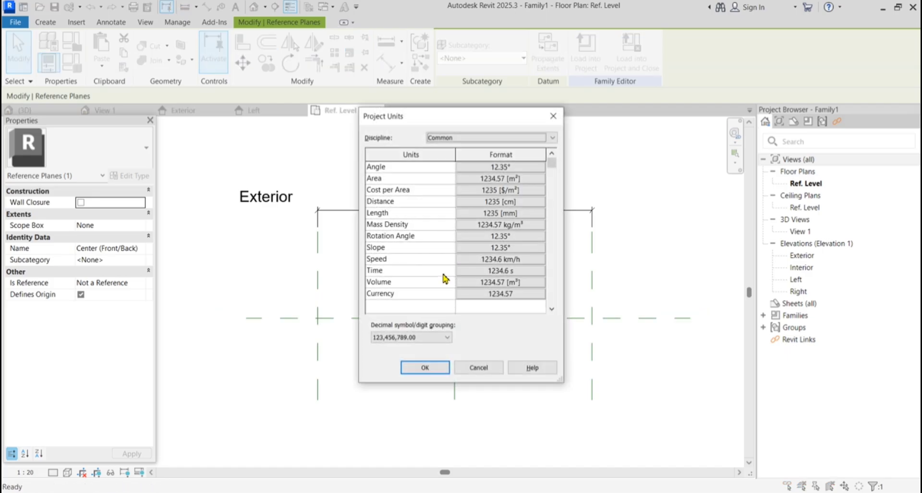
left_click(542, 181)
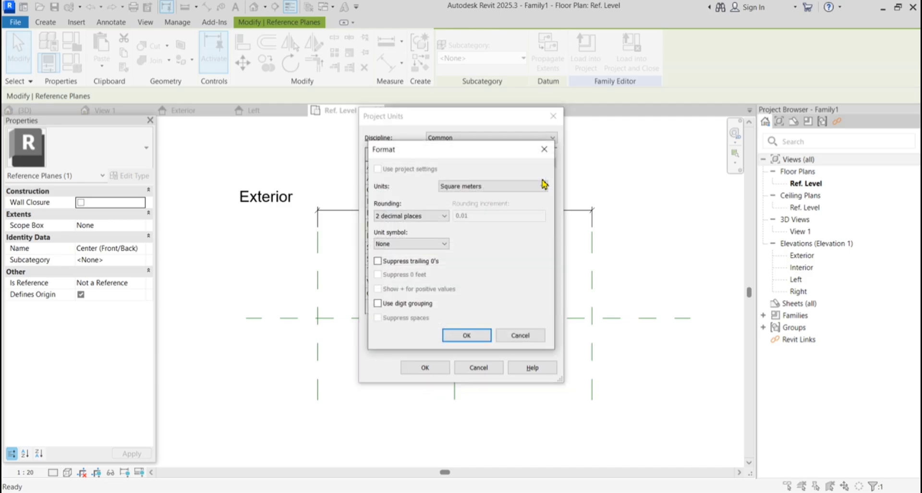
left_click(540, 186)
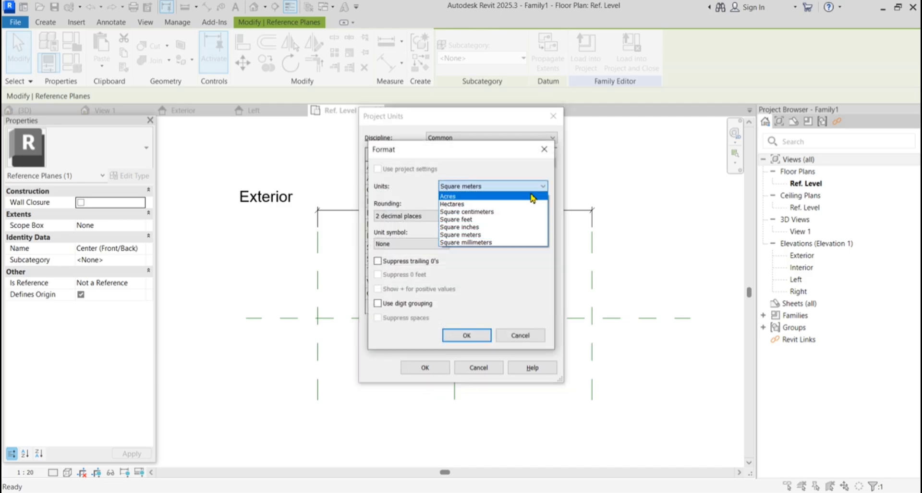
left_click(528, 219)
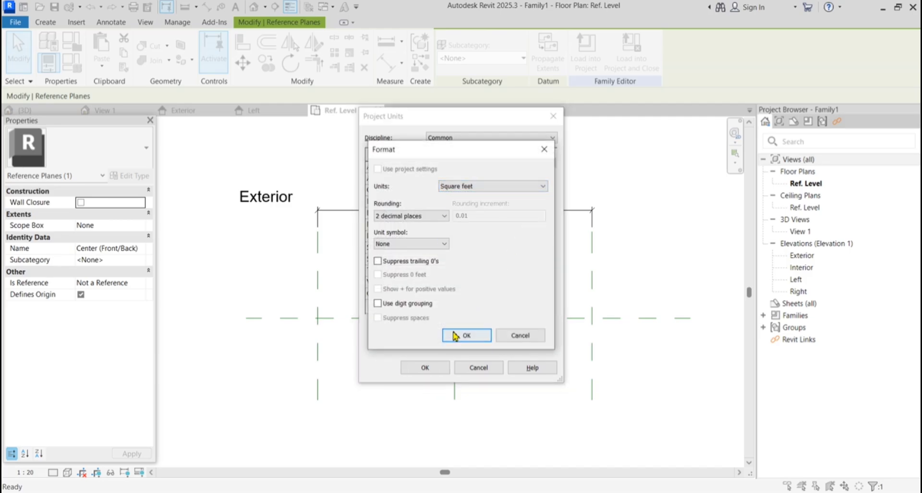
left_click(464, 335)
Set the project's distance unit format to feet
left_click(539, 201)
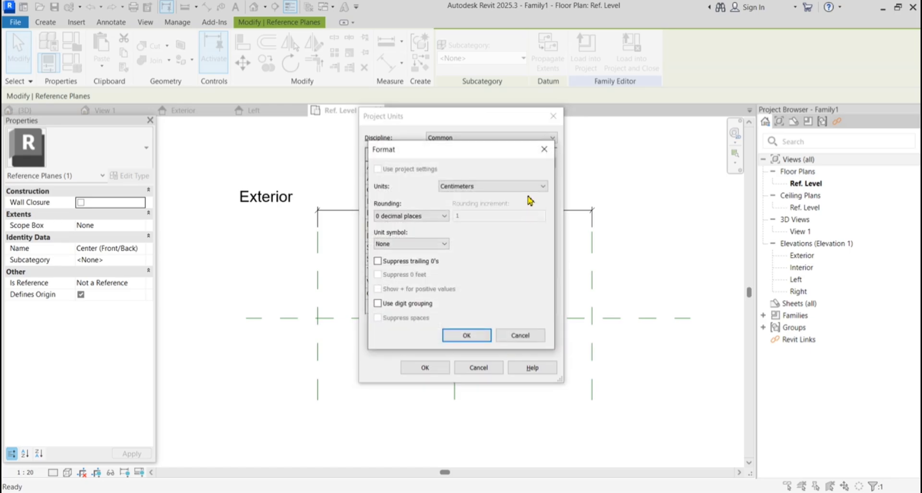
left_click(526, 190)
left_click(506, 227)
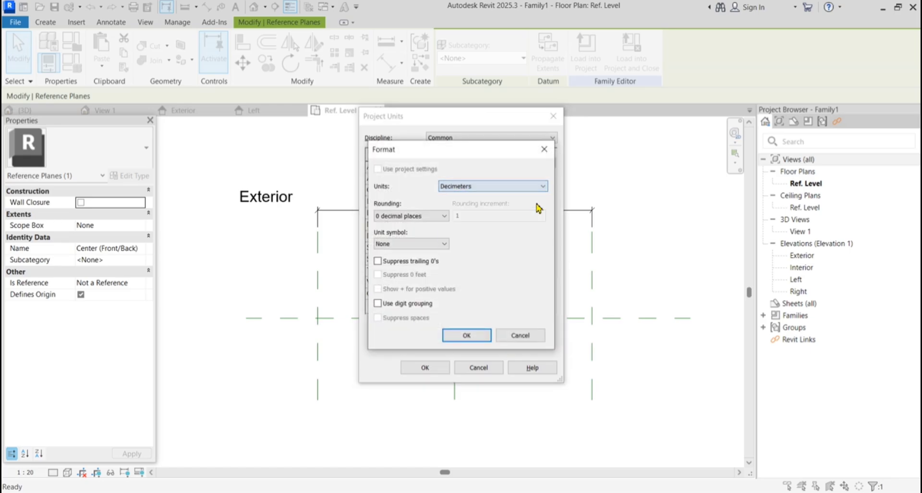
left_click(493, 191)
left_click(475, 227)
left_click(467, 334)
Set the length format to feet and fractional inches and apply the project units
left_click(540, 214)
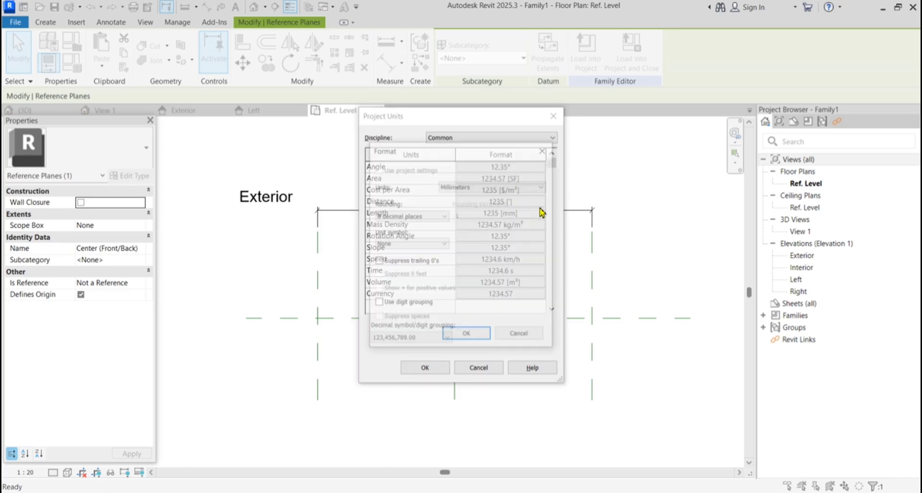
left_click(526, 186)
left_click(461, 257)
left_click(466, 334)
left_click(424, 368)
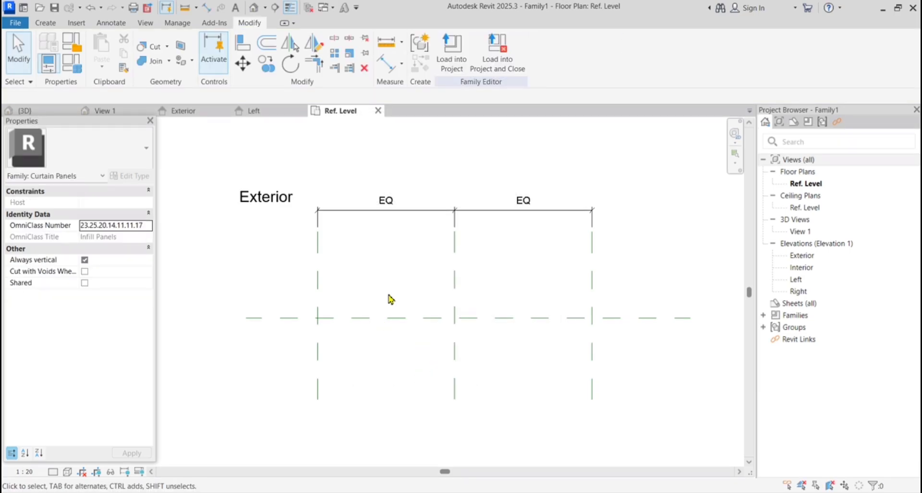
In the Exterior elevation, set the Left reference plane 15" from the Center (Left/Right) plane
left_click(192, 111)
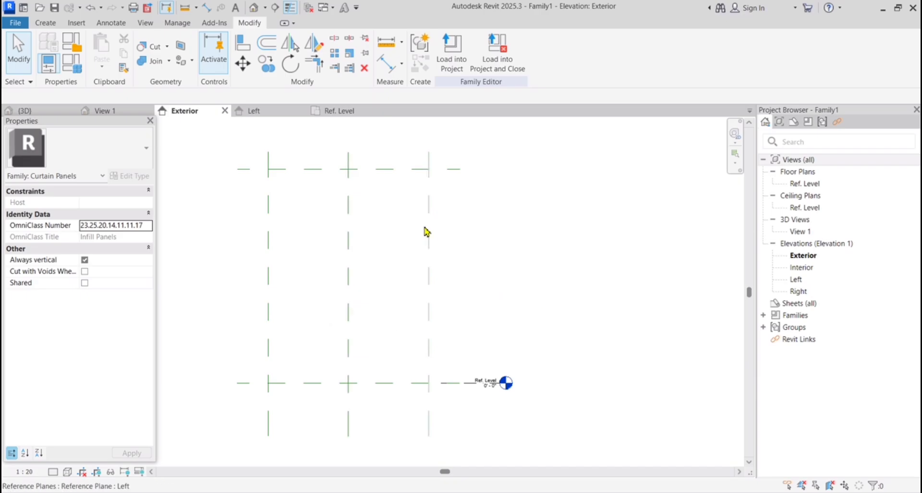
left_click(430, 248)
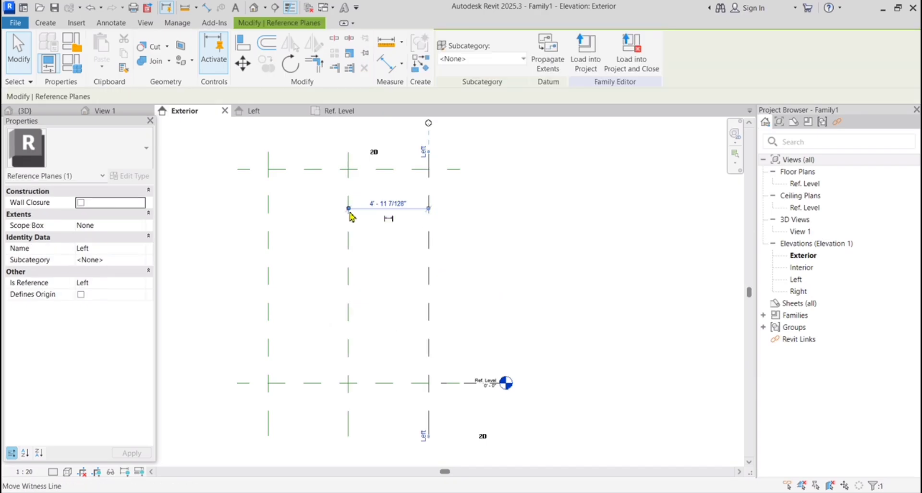
scroll(377, 206, "up", 4)
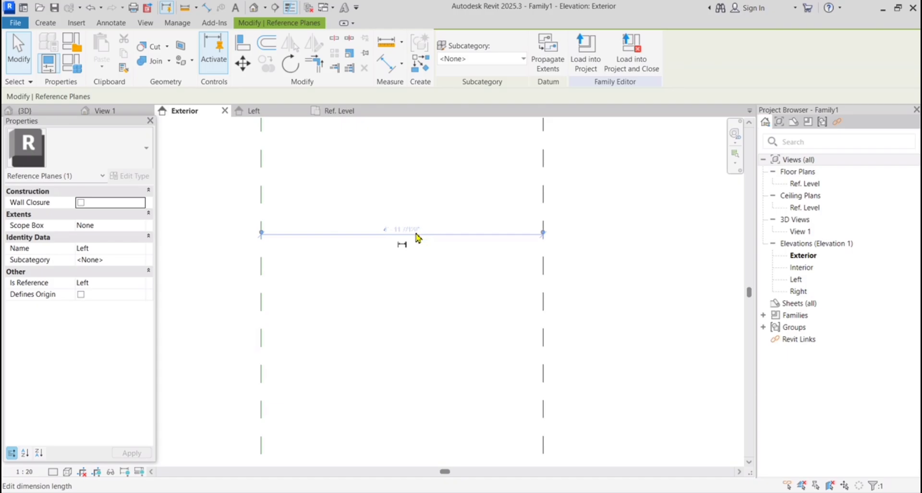
scroll(417, 237, "down", 5)
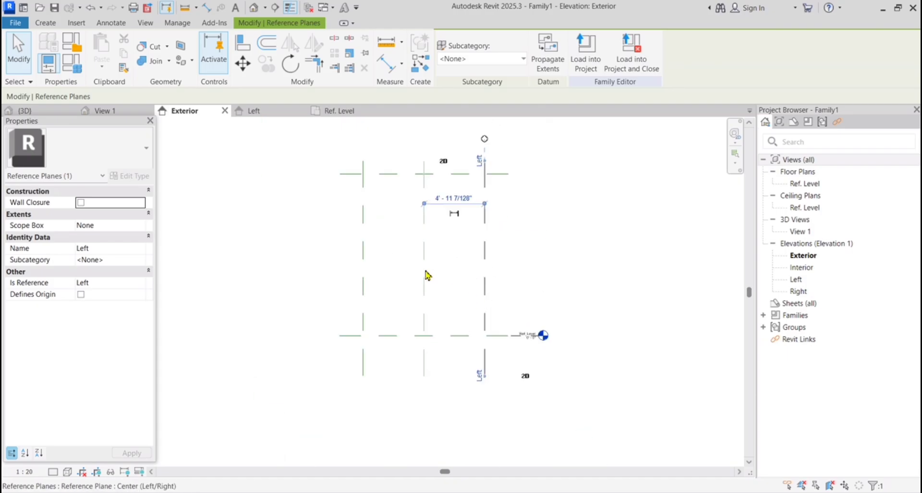
left_click_drag(412, 260, 446, 305)
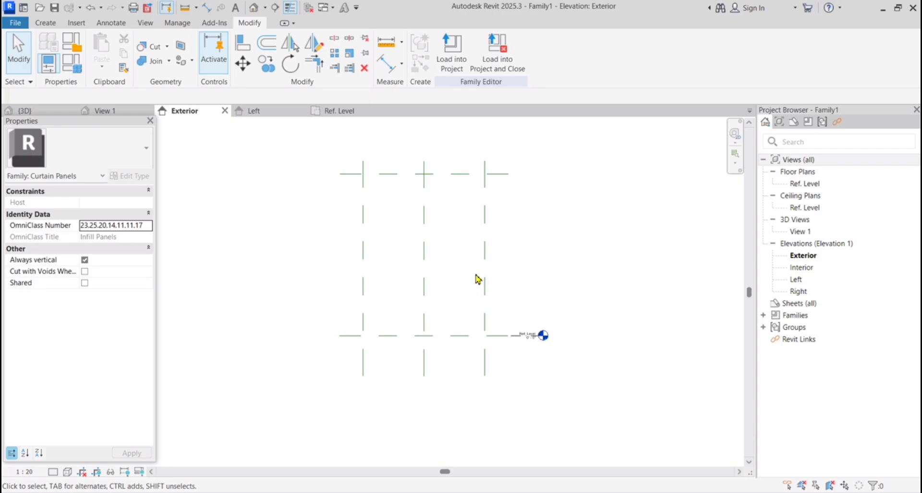
left_click(485, 293)
left_click(465, 200)
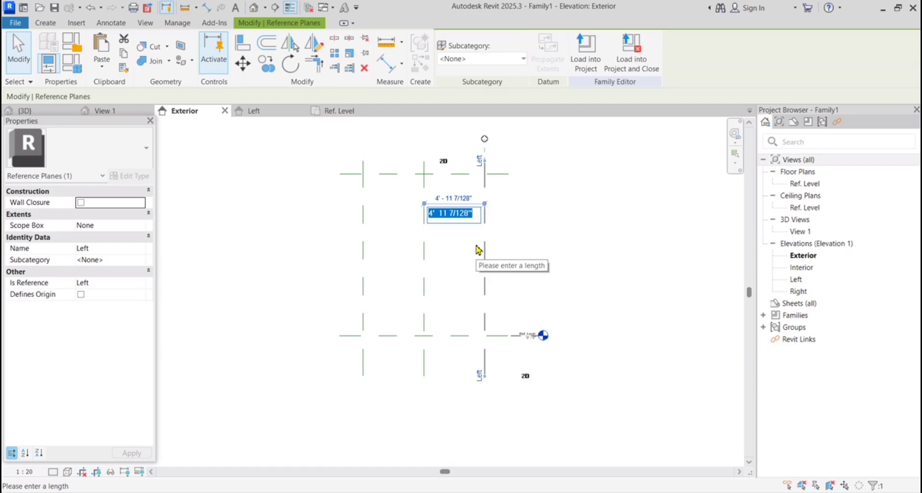
type("15")
key("Return")
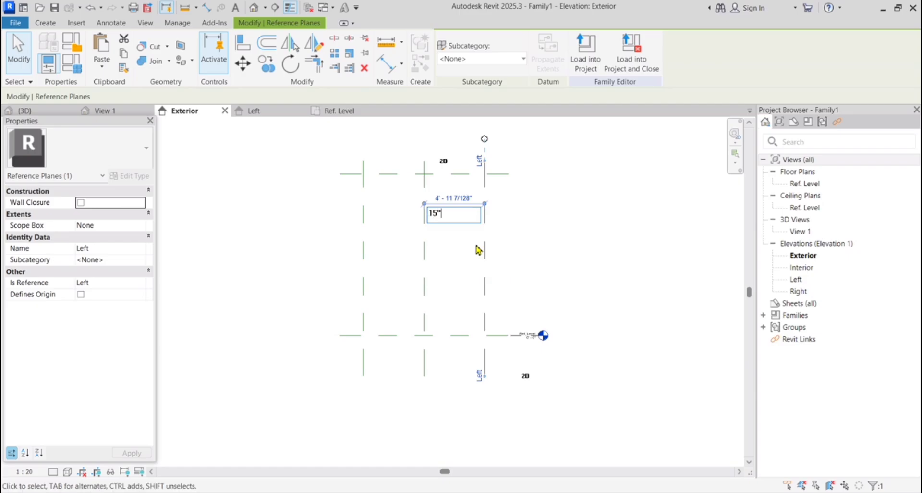
Set the Top reference plane 15" above the reference level
left_click(486, 174)
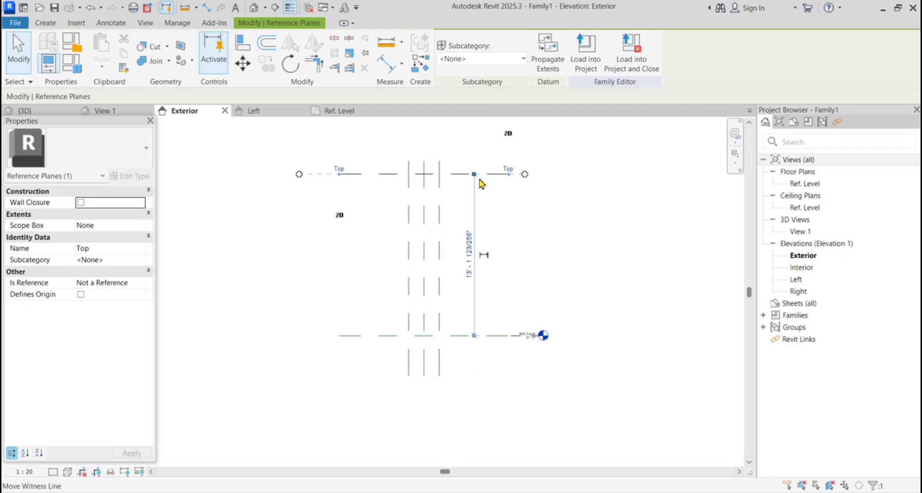
left_click(468, 250)
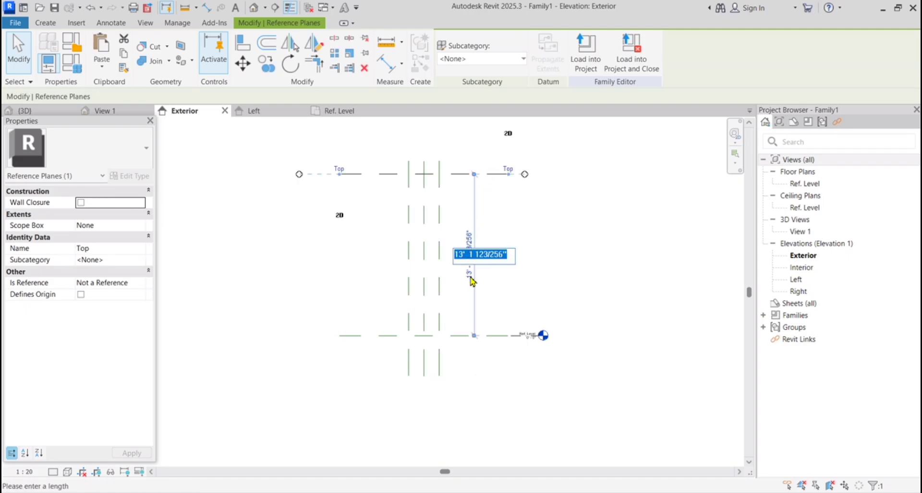
type("15\"")
key("Return")
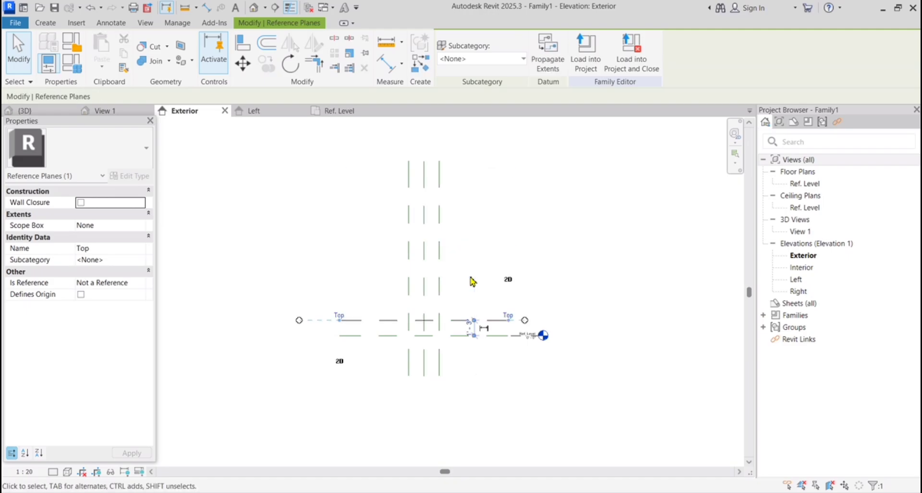
scroll(439, 341, "up", 4)
left_click(460, 325)
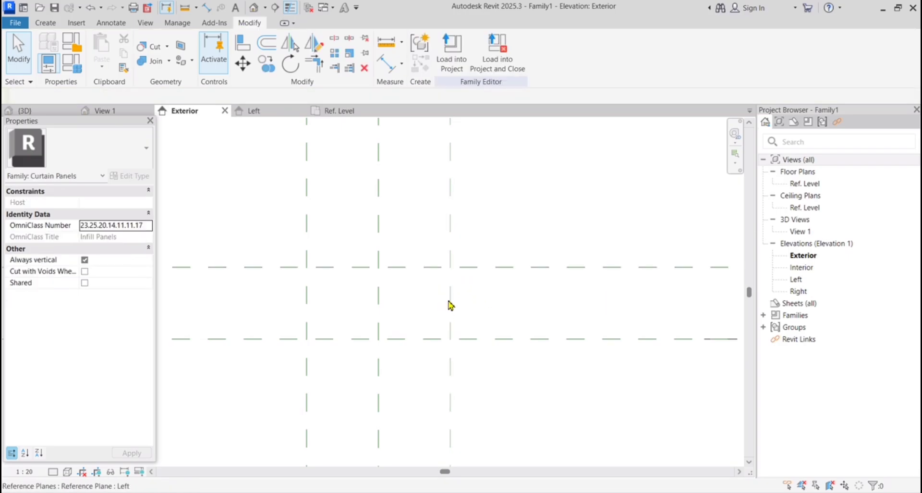
Set the Left reference plane 7" from the Center (Left/Right) plane in the Exterior elevation
left_click(450, 276)
scroll(460, 315, "down", 2)
scroll(460, 326, "down", 2)
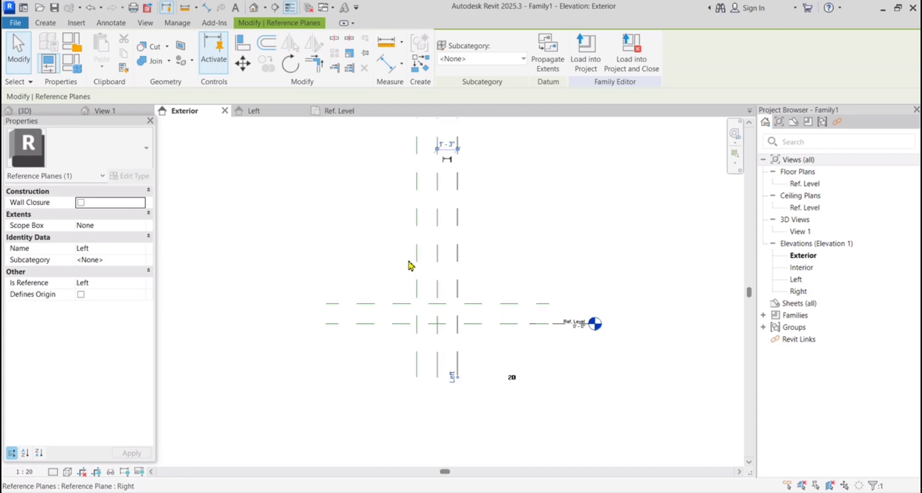
left_click(447, 145)
scroll(452, 166, "up", 2)
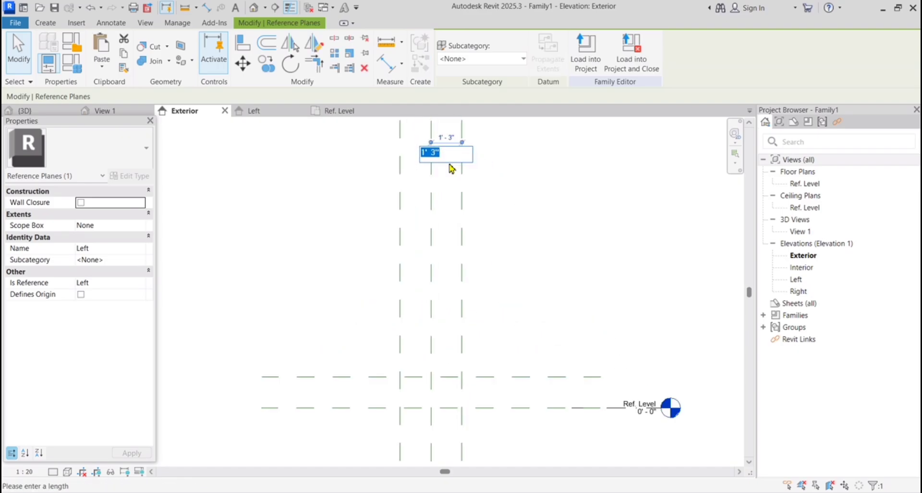
type("7")
key("Return")
scroll(424, 416, "up", 2)
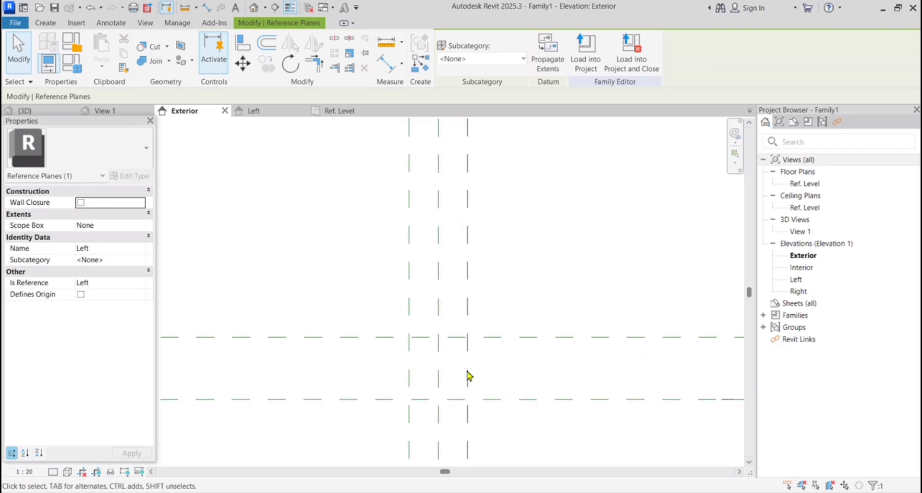
left_click(507, 368)
left_click(468, 351)
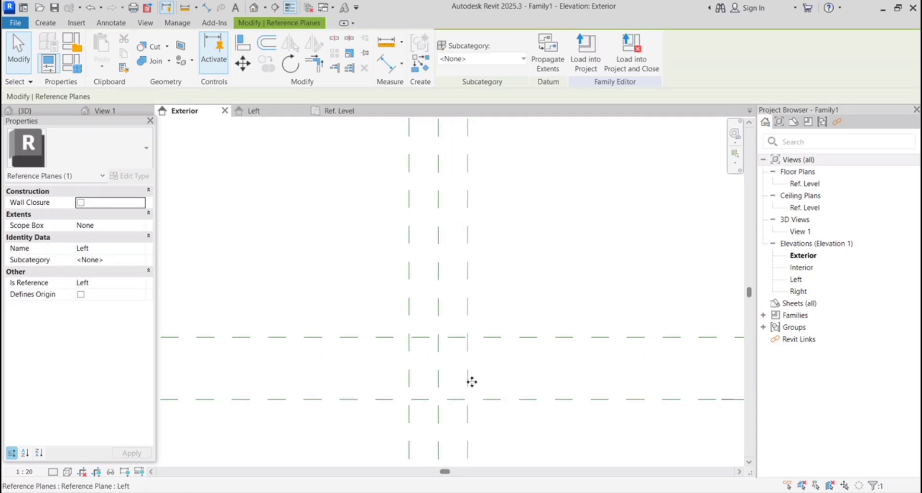
scroll(462, 390, "down", 2)
scroll(463, 393, "down", 2)
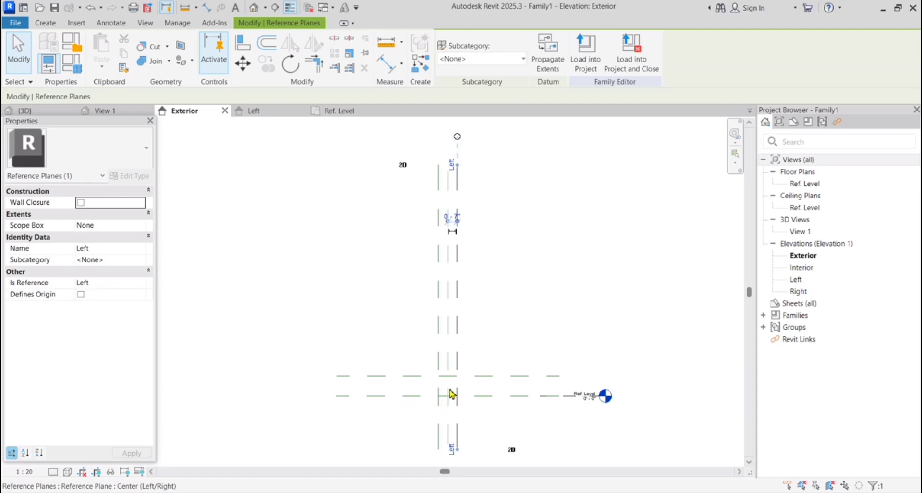
Set the Top reference plane 14" above the reference level
left_click(332, 447)
left_click(447, 387)
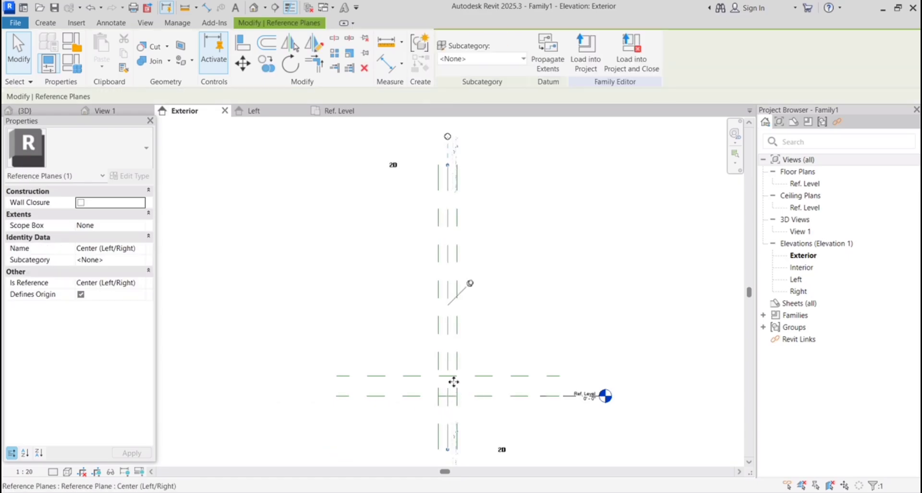
left_click(484, 378)
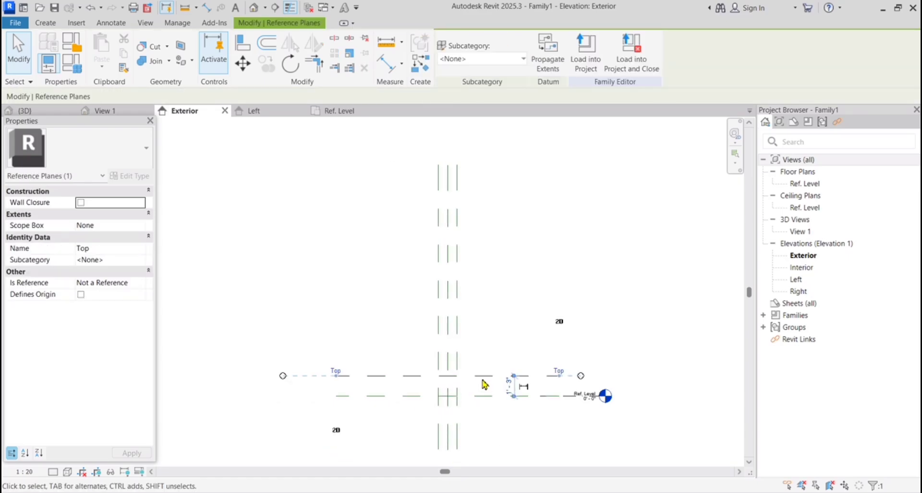
left_click(509, 381)
scroll(531, 392, "up", 2)
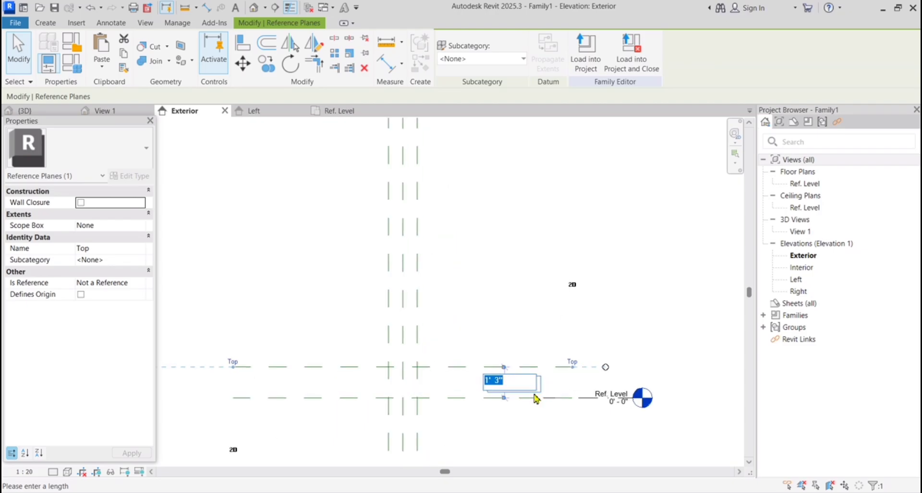
scroll(536, 397, "up", 1)
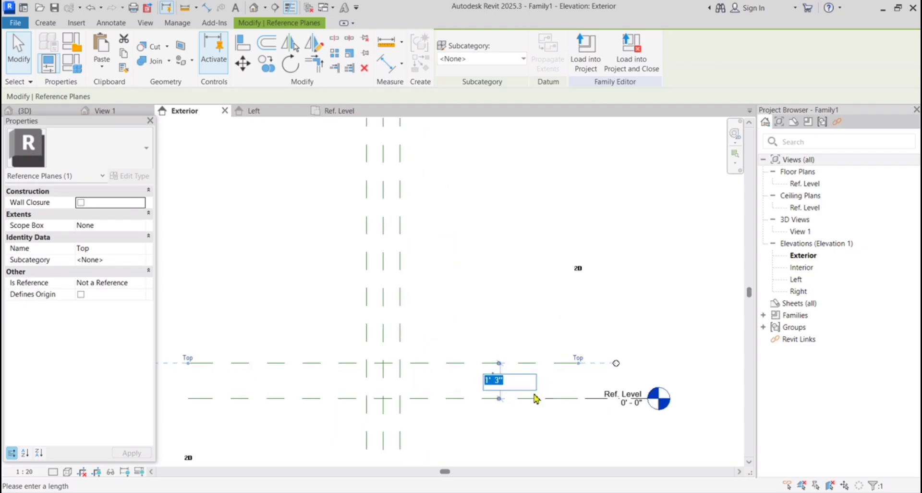
type("14")
key("Return")
left_click(490, 322)
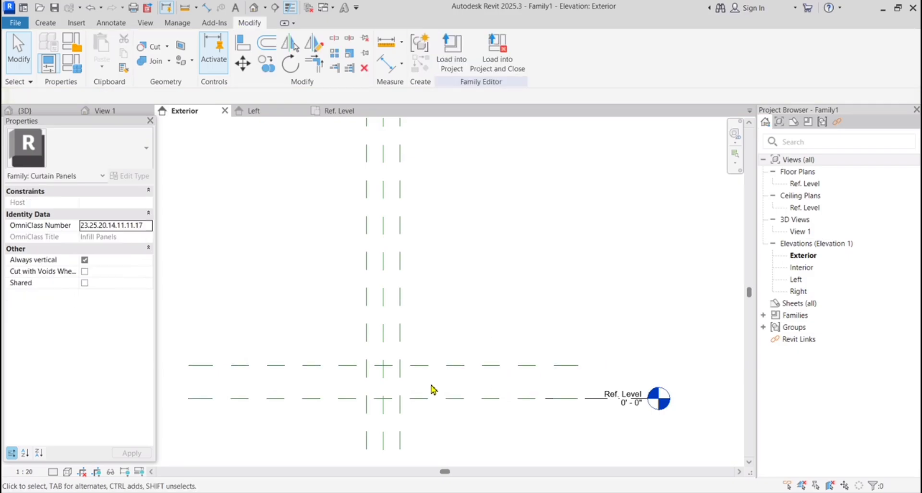
scroll(419, 435, "down", 1)
scroll(391, 412, "up", 6)
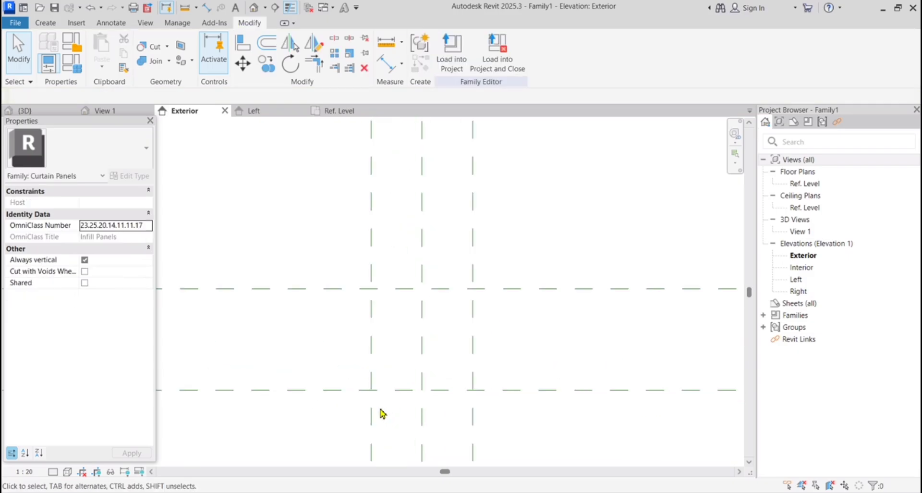
scroll(398, 402, "down", 1)
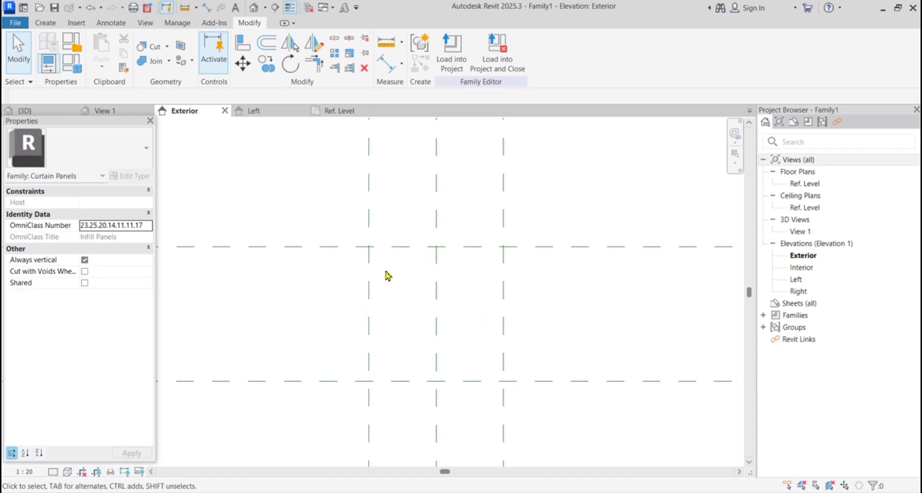
left_click_drag(349, 233, 531, 408)
scroll(390, 356, "down", 1)
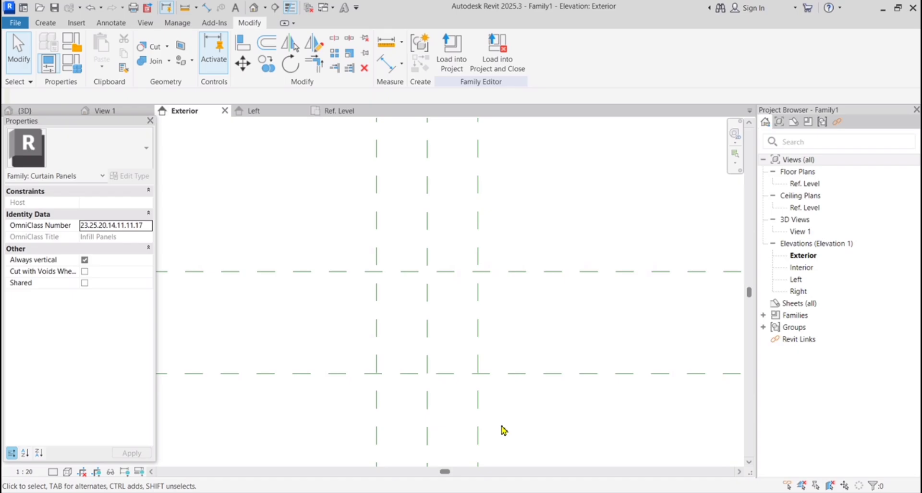
Import the image jali.png from the Desktop and place it over the reference planes in the Exterior elevation
left_click(76, 23)
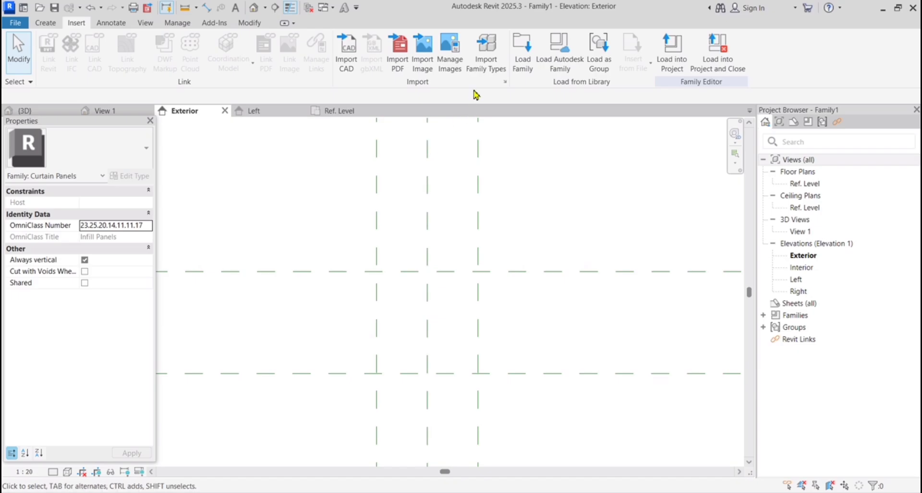
left_click(425, 56)
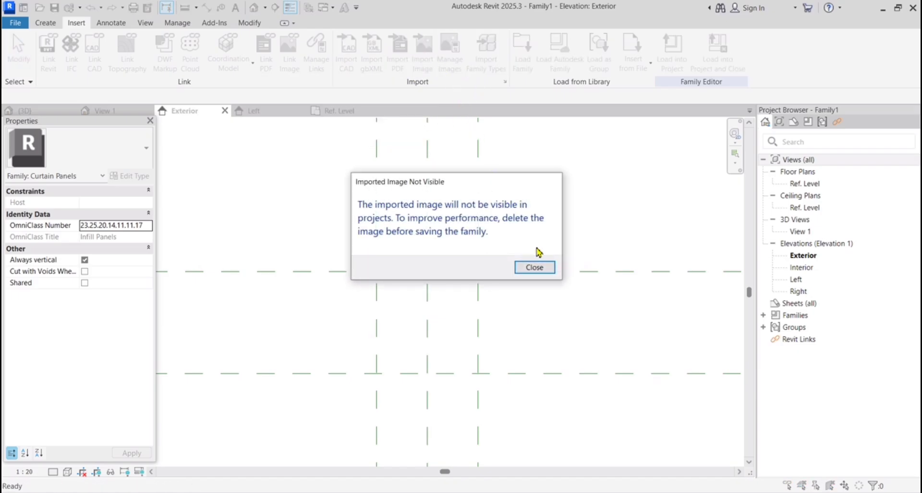
left_click(545, 267)
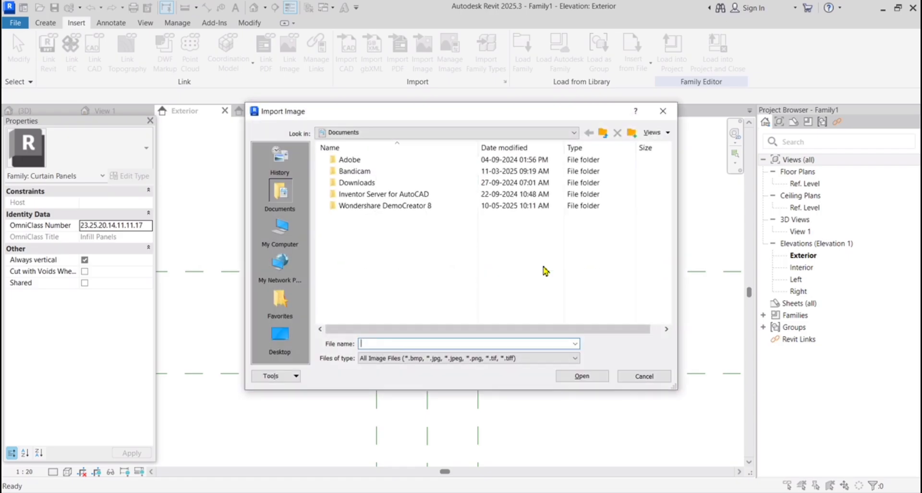
left_click(280, 336)
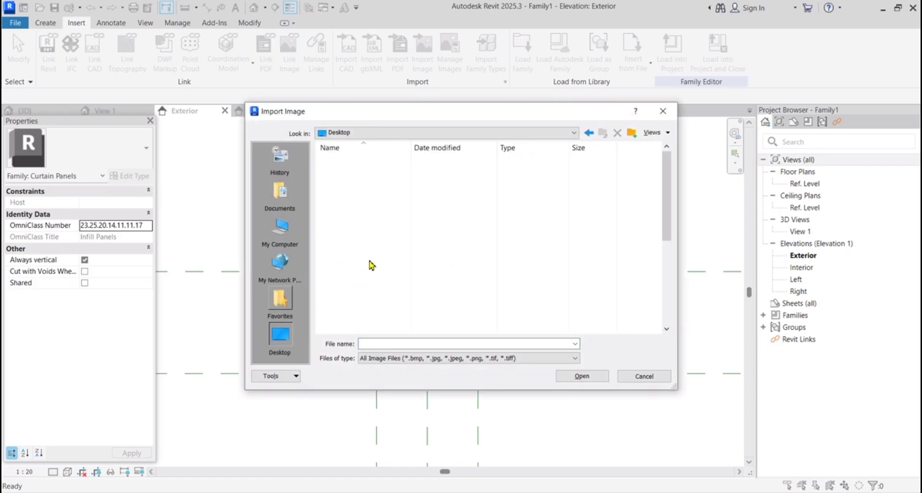
scroll(386, 240, "down", 3)
left_click(357, 297)
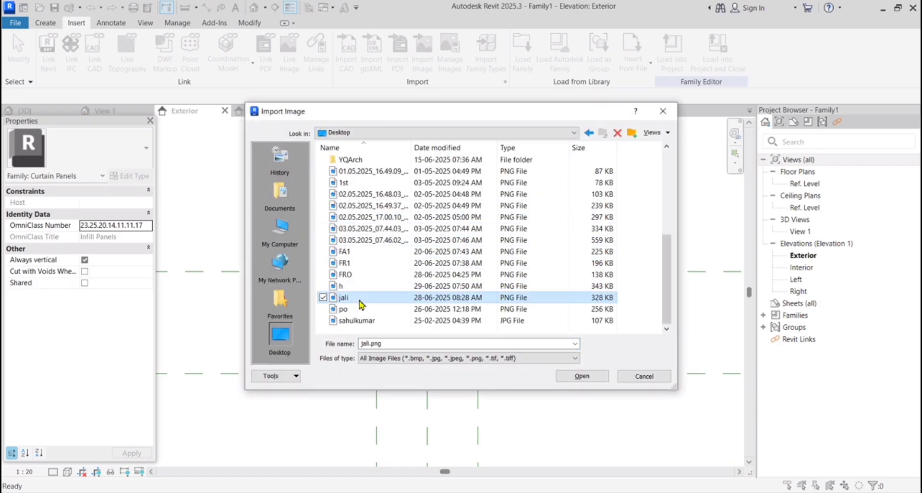
left_click(583, 377)
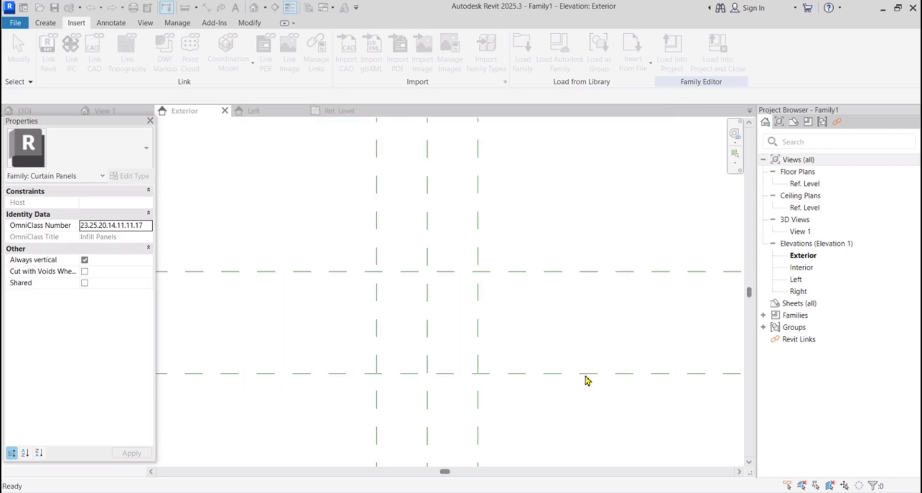
left_click(511, 263)
scroll(484, 267, "down", 8)
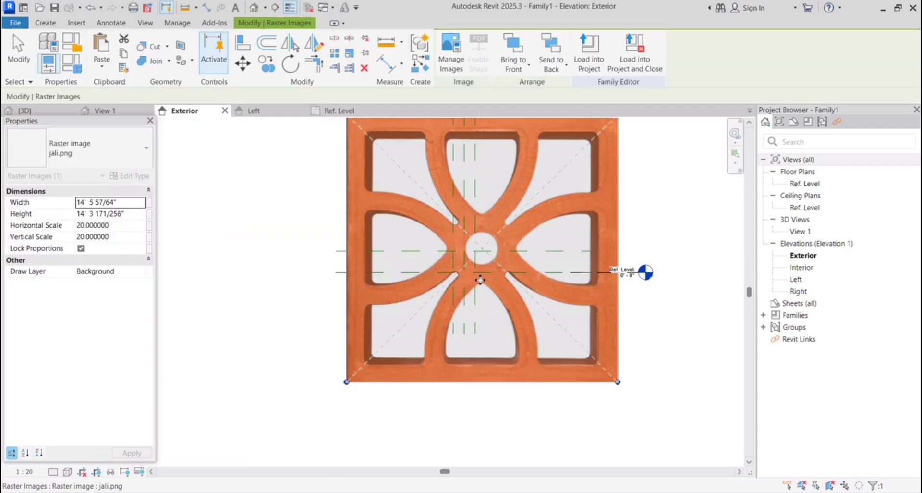
scroll(568, 293, "up", 2)
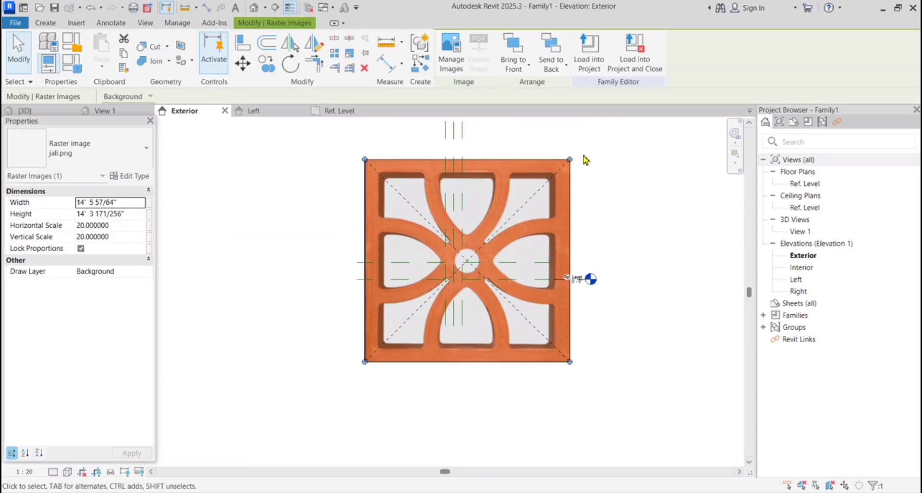
Scale the jali image down to about 3' 6" wide and move it over the reference planes, resting near the reference level
left_click_drag(572, 164, 415, 305)
scroll(460, 290, "up", 6)
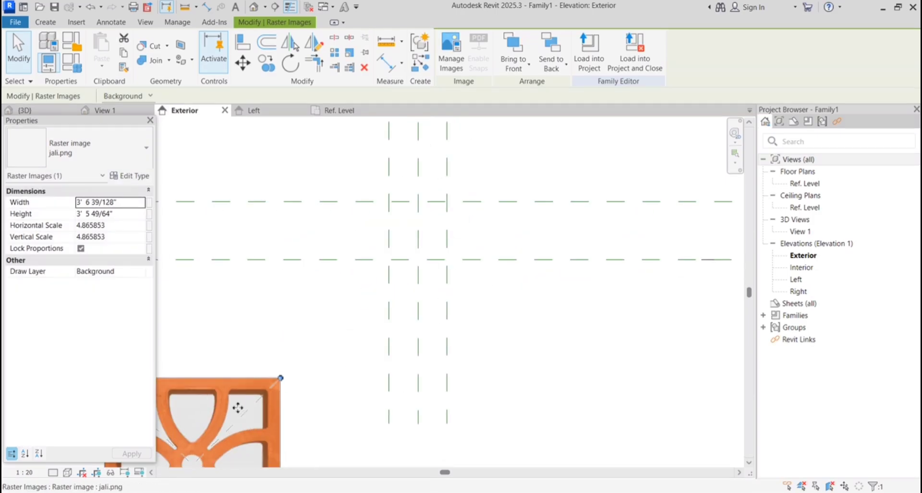
left_click_drag(236, 407, 532, 122)
scroll(480, 146, "down", 4)
middle_click_drag(480, 146, 430, 224)
scroll(418, 230, "up", 4)
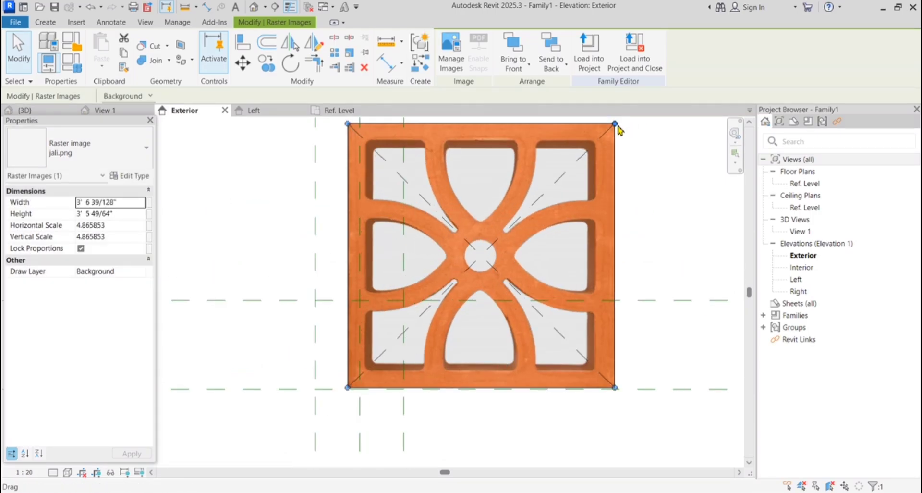
Scale the jali image down to about 1' 2" wide so its upper edge meets the Top reference plane
left_click_drag(616, 123, 394, 300)
scroll(344, 373, "up", 3)
middle_click_drag(344, 373, 474, 349)
scroll(367, 350, "down", 3)
scroll(546, 329, "up", 3)
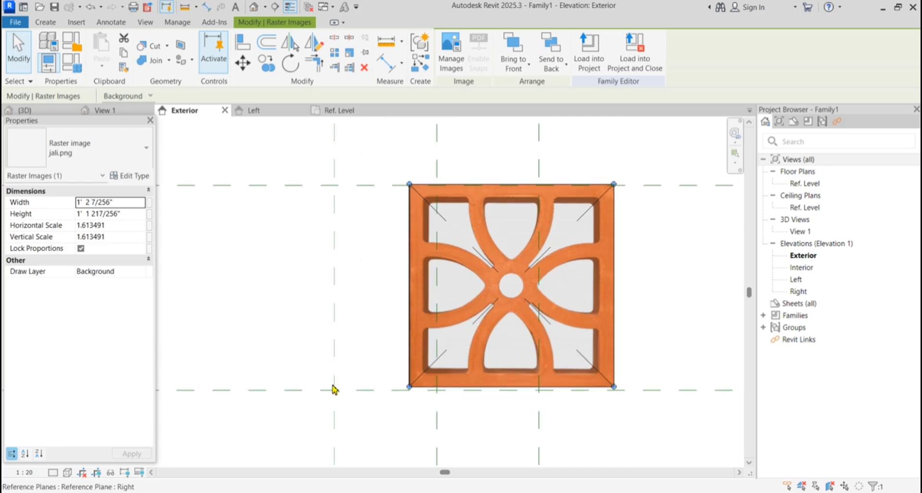
Move the jali image horizontally by its lower-left corner onto the Right reference plane, fitting it between the outer vertical planes
key("Escape")
left_click(243, 64)
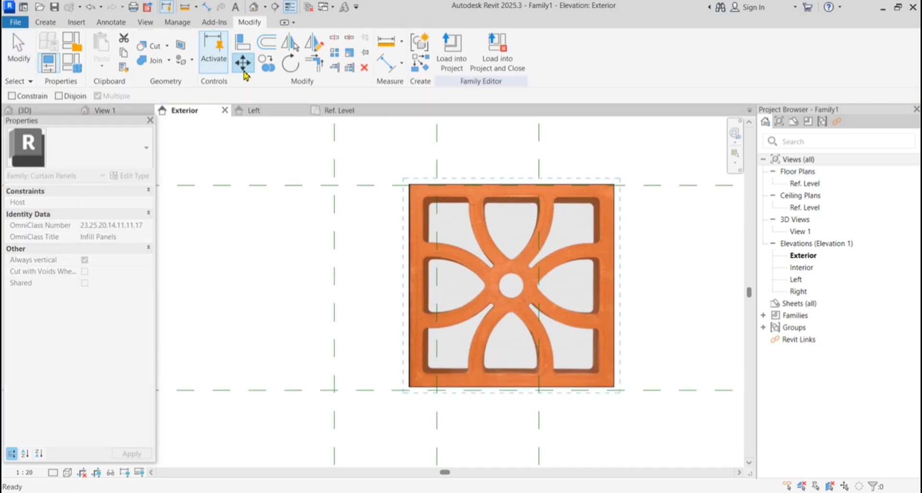
left_click(409, 387)
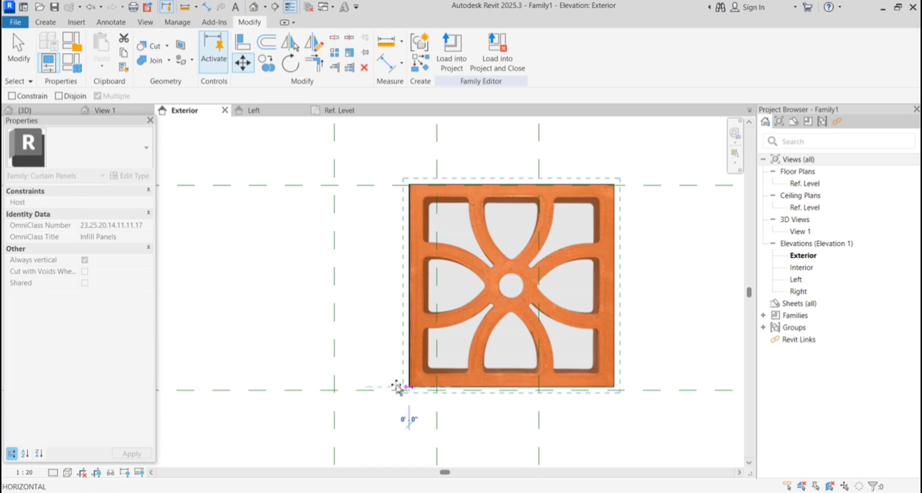
left_click(335, 387)
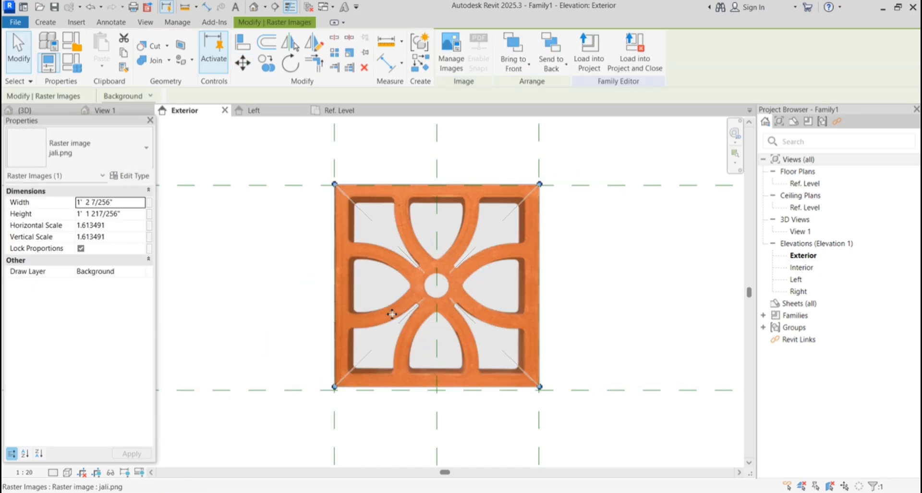
scroll(509, 404, "up", 5)
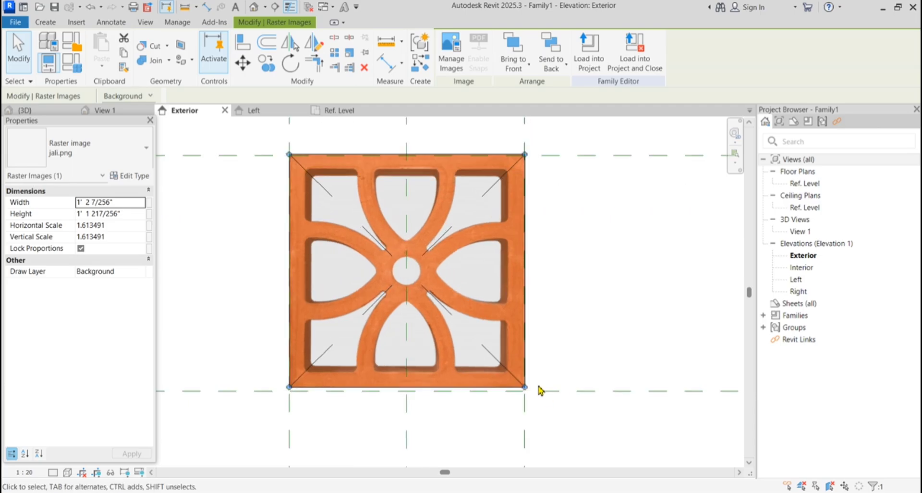
scroll(515, 423, "down", 3)
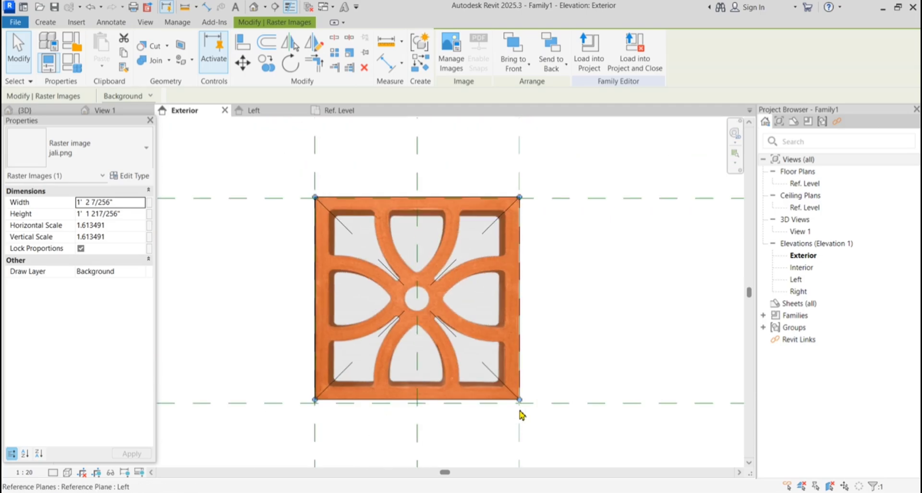
scroll(456, 175, "up", 2)
scroll(457, 226, "down", 2)
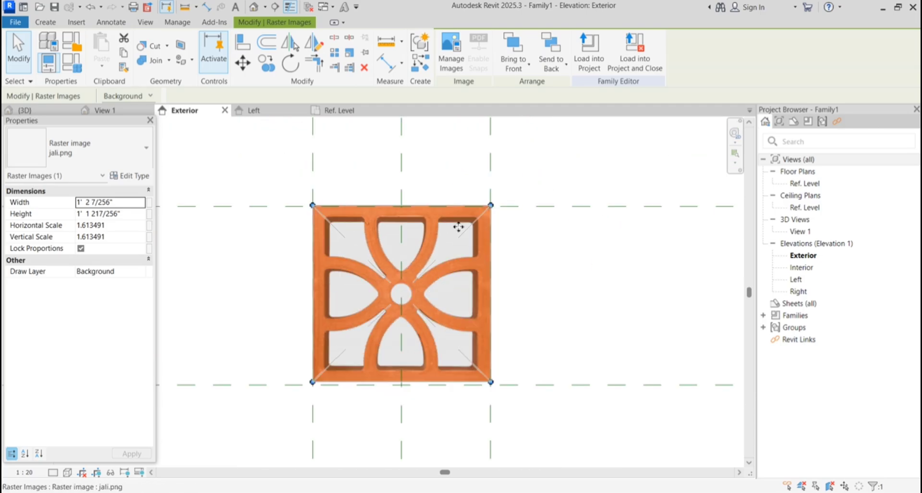
left_click(560, 314)
scroll(438, 189, "up", 2)
scroll(494, 253, "down", 2)
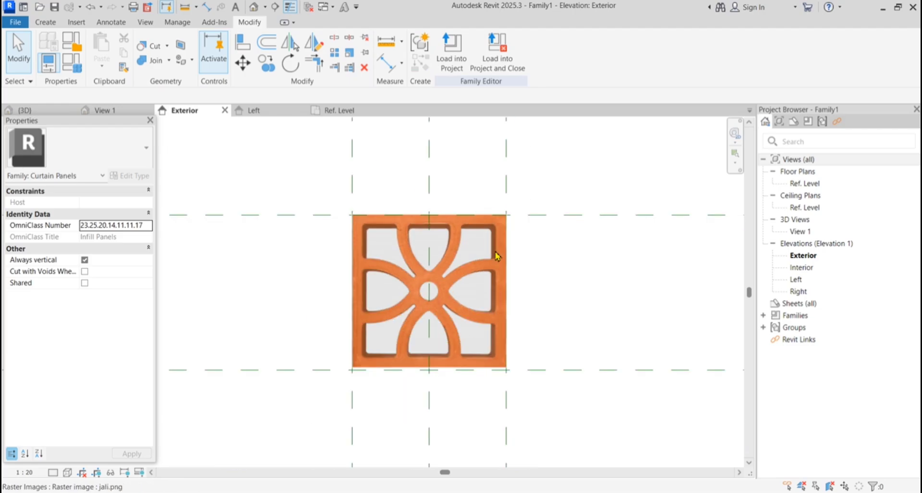
Move the jali image straight down so its lower-left corner sits at the intersection of the Right reference plane and the reference level
scroll(489, 365, "up", 2)
scroll(489, 377, "up", 1)
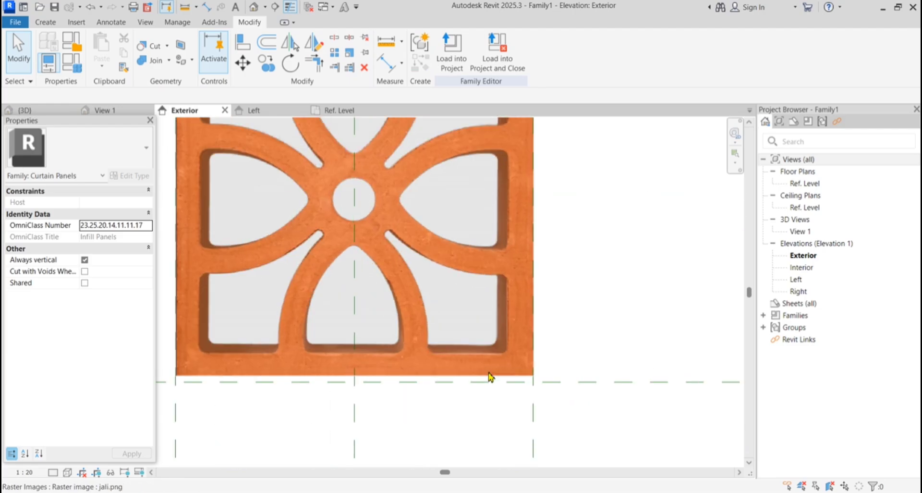
left_click(491, 377)
scroll(582, 319, "down", 2)
key("m")
key("v")
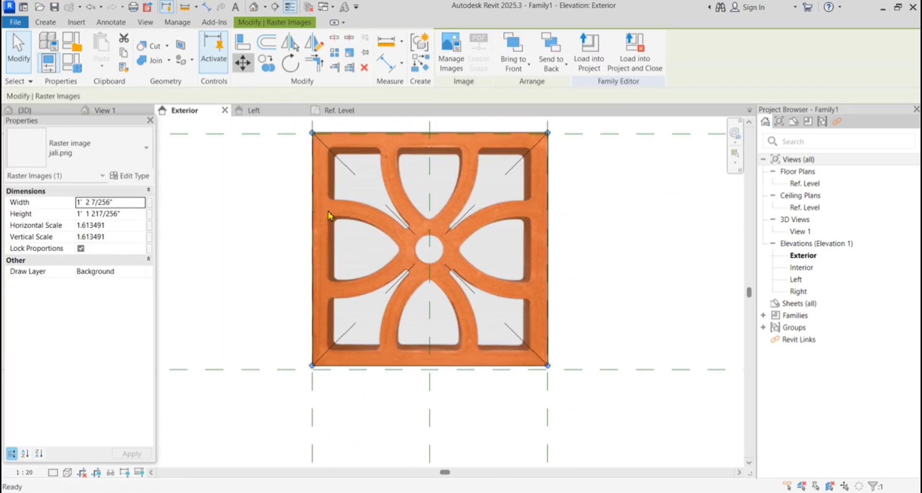
scroll(326, 348, "up", 4)
left_click(287, 304)
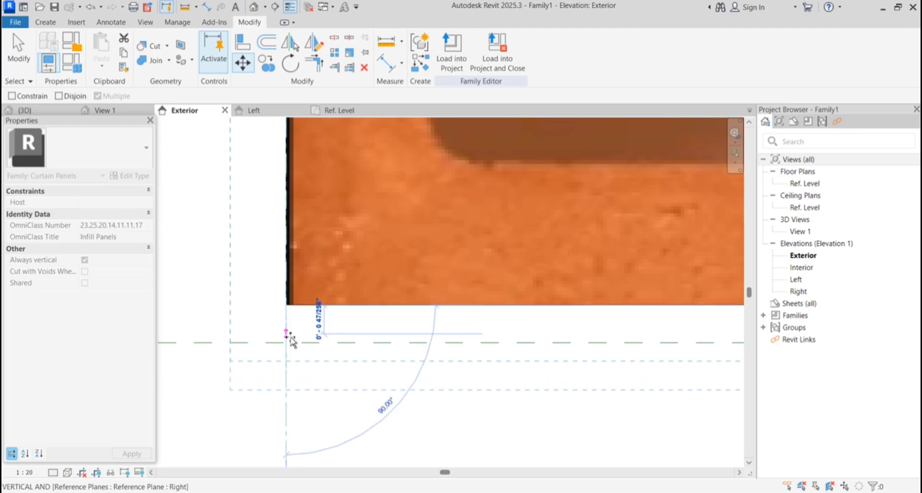
left_click(287, 342)
left_click(292, 366)
scroll(303, 369, "down", 8)
scroll(457, 182, "up", 4)
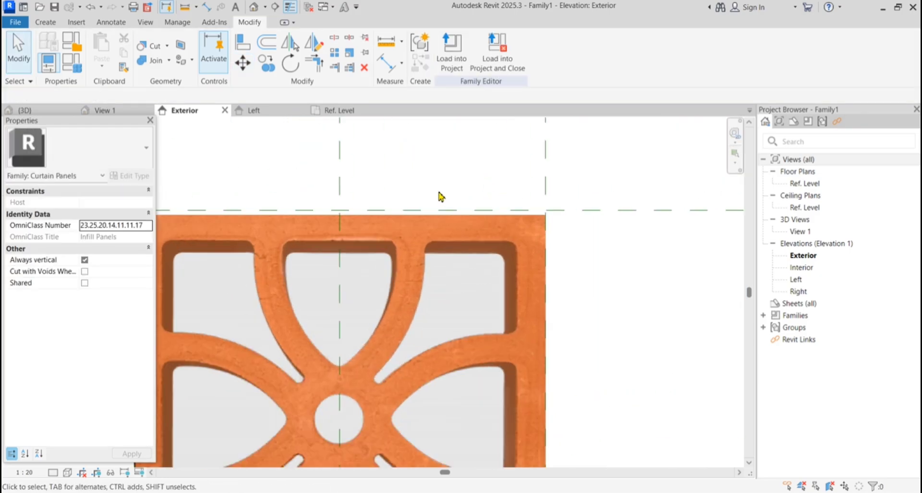
Move the jali image slightly upward along the Right reference plane to centre it better between the reference level and the Top plane
scroll(510, 250, "down", 3)
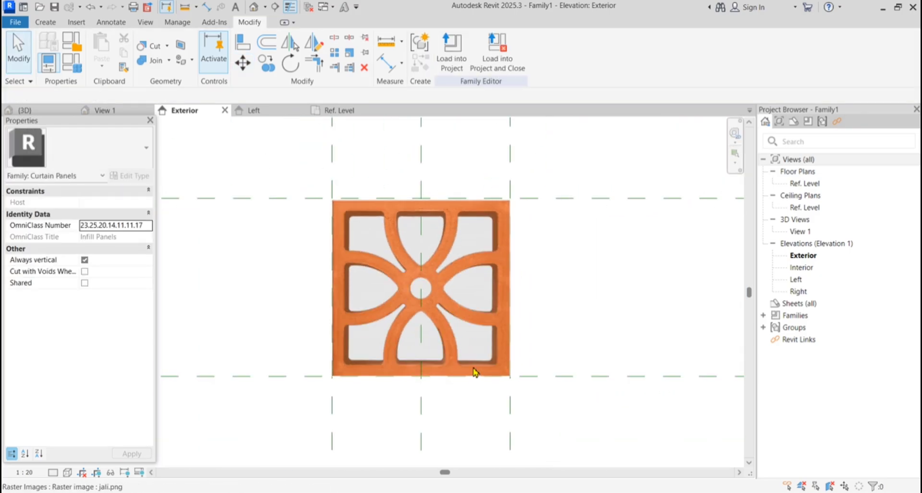
scroll(494, 371, "up", 3)
left_click(546, 377)
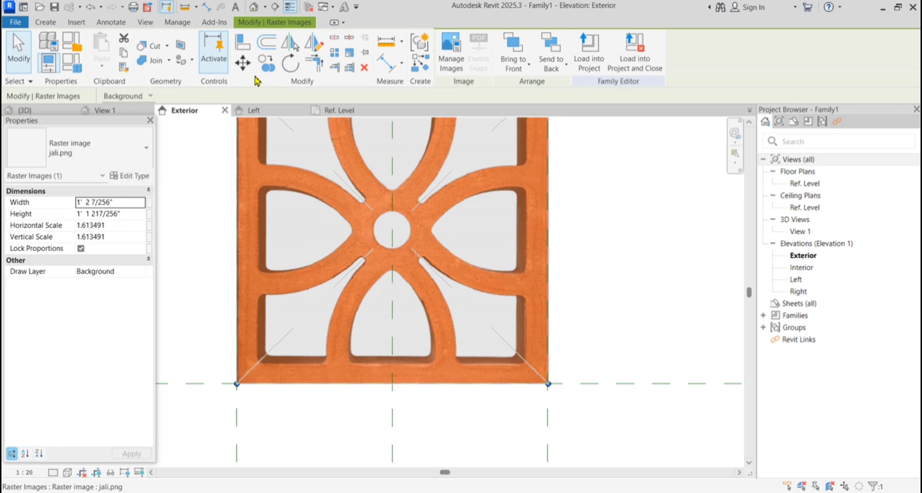
left_click(243, 63)
scroll(231, 391, "up", 3)
scroll(254, 435, "up", 2)
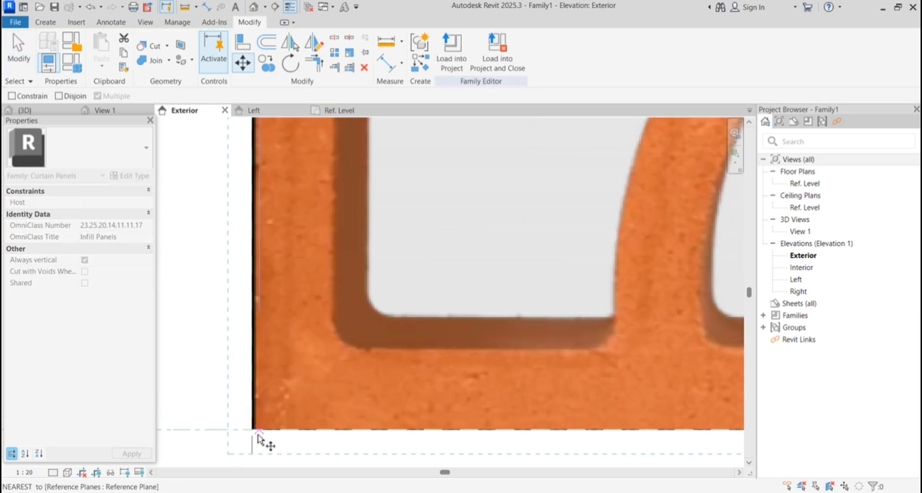
scroll(250, 435, "up", 2)
left_click(262, 427)
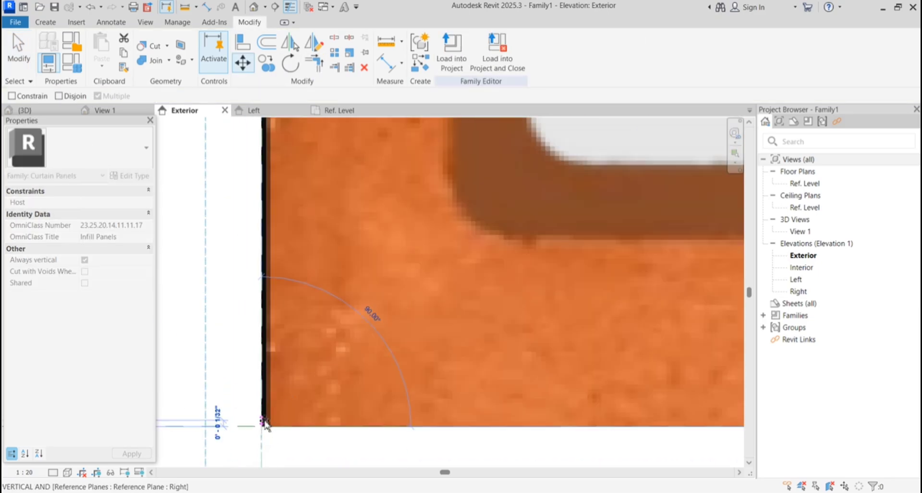
left_click(263, 416)
scroll(285, 408, "down", 3)
left_click(260, 393)
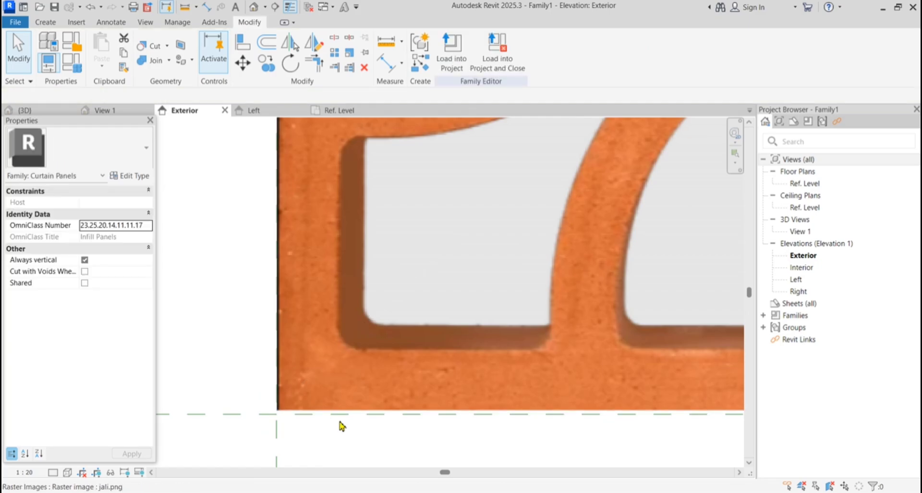
scroll(341, 422, "down", 7)
scroll(293, 369, "down", 2)
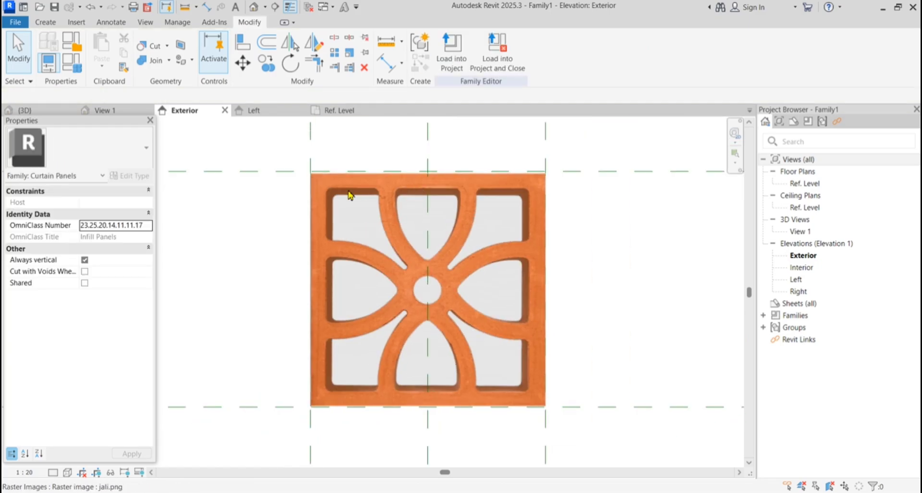
scroll(317, 223, "down", 4)
scroll(545, 281, "down", 1)
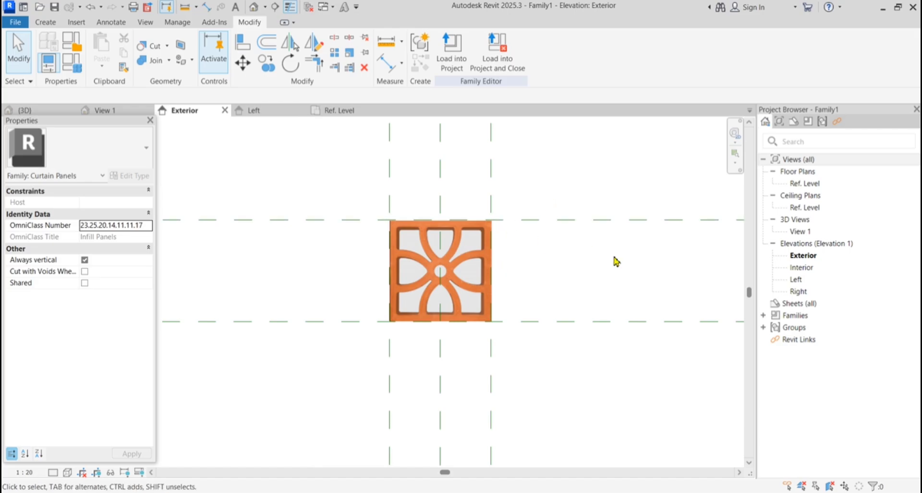
Start a solid extrusion in the Exterior elevation with its extrusion end set to 2"
scroll(555, 227, "up", 1)
left_click_drag(389, 200, 494, 297)
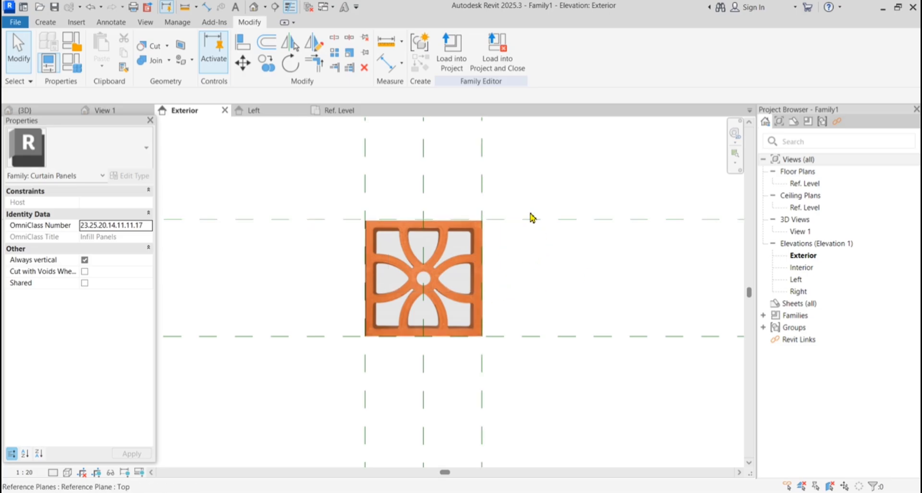
scroll(506, 234, "up", 1)
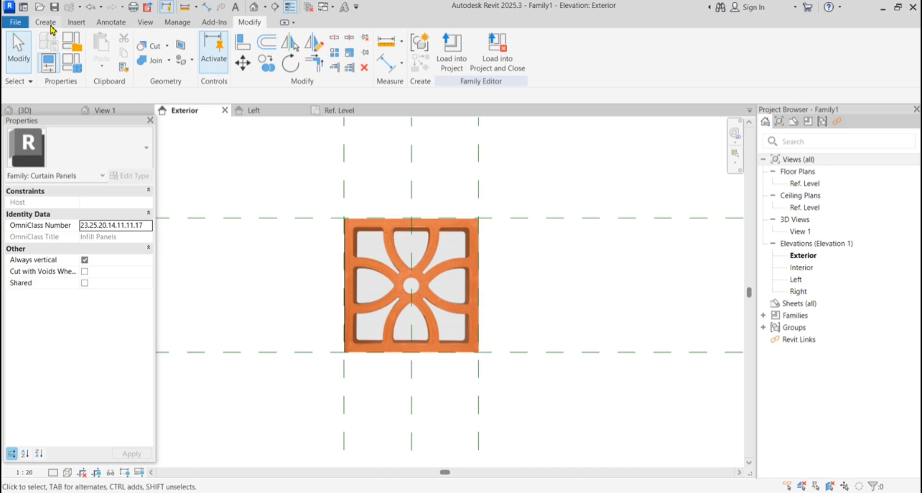
left_click(45, 22)
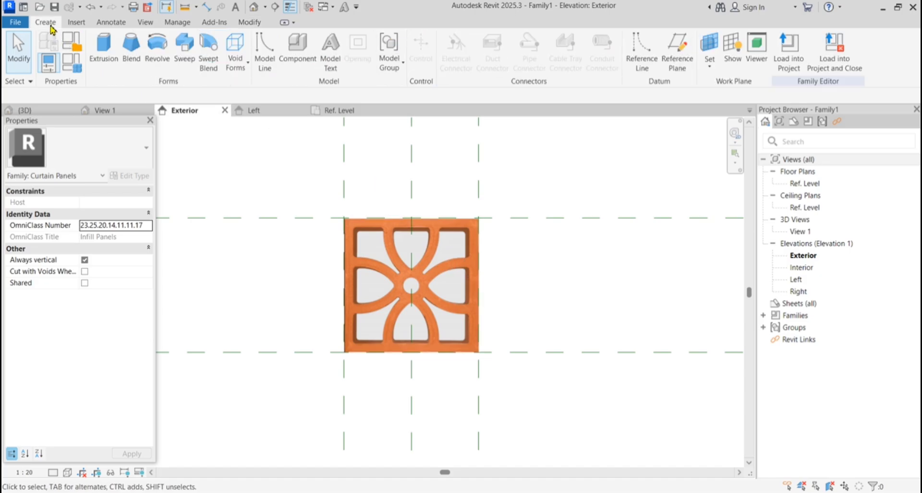
left_click(101, 52)
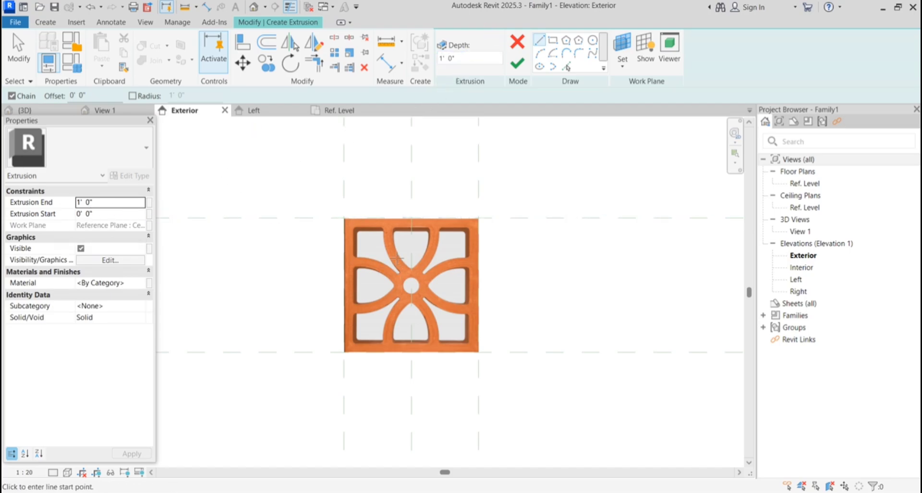
left_click(113, 203)
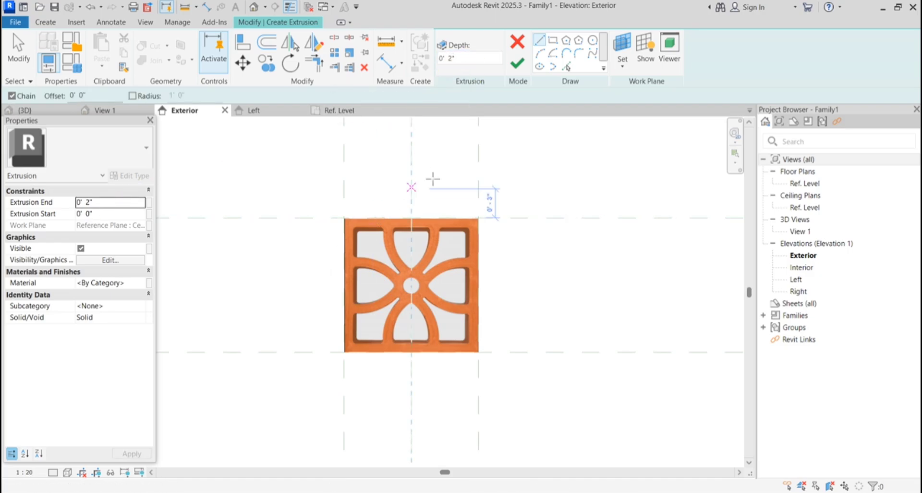
Sketch the panel's 1' 2" outer square with the Rectangle tool, spanning diagonally opposite intersections of the outer reference planes
left_click(555, 41)
scroll(356, 225, "up", 6)
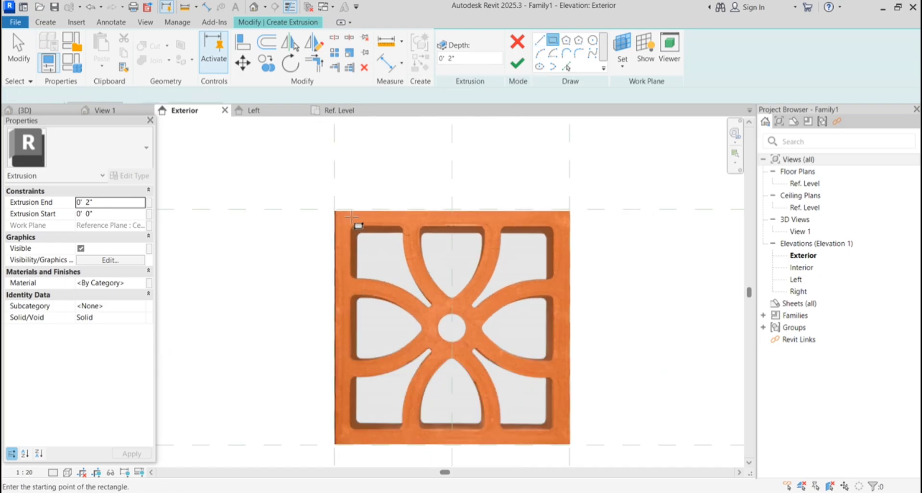
left_click(310, 195)
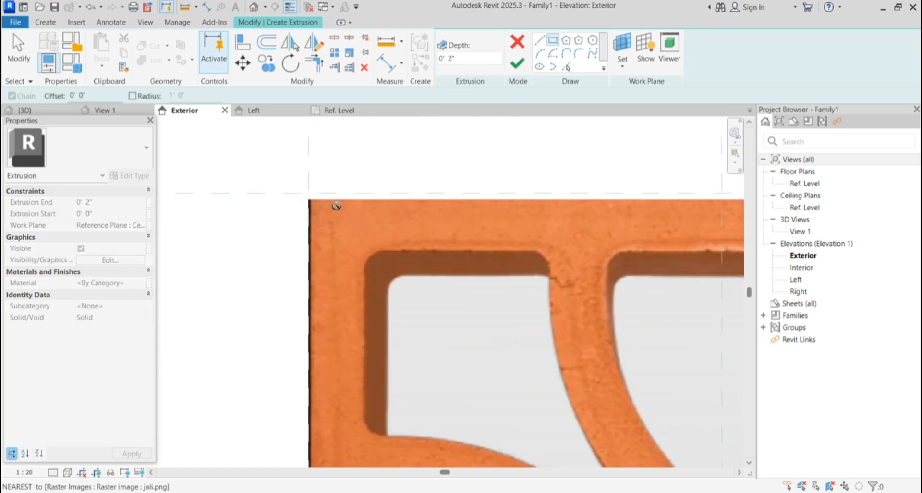
scroll(349, 212, "down", 6)
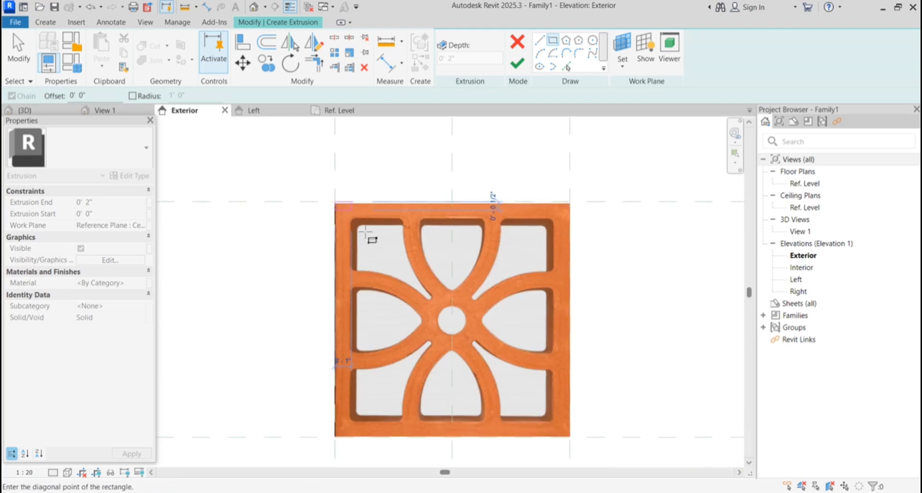
scroll(546, 383, "up", 6)
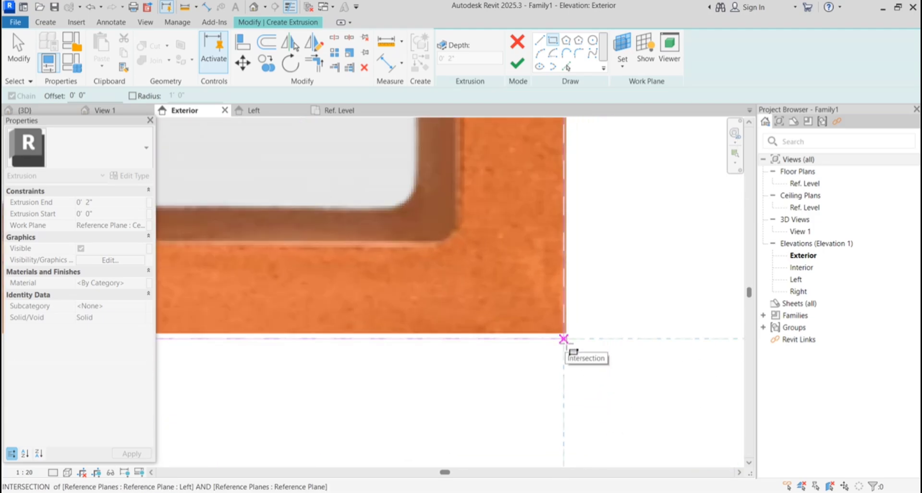
scroll(564, 339, "up", 2)
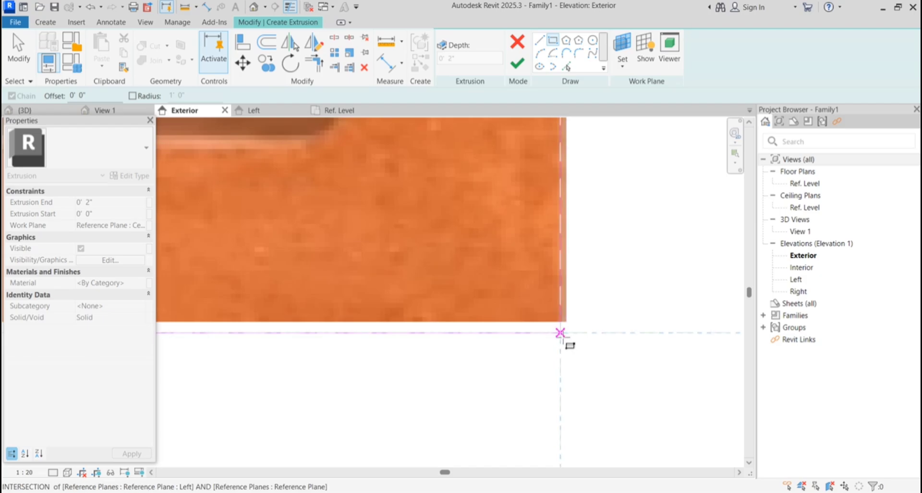
left_click(581, 349)
scroll(576, 374, "down", 4)
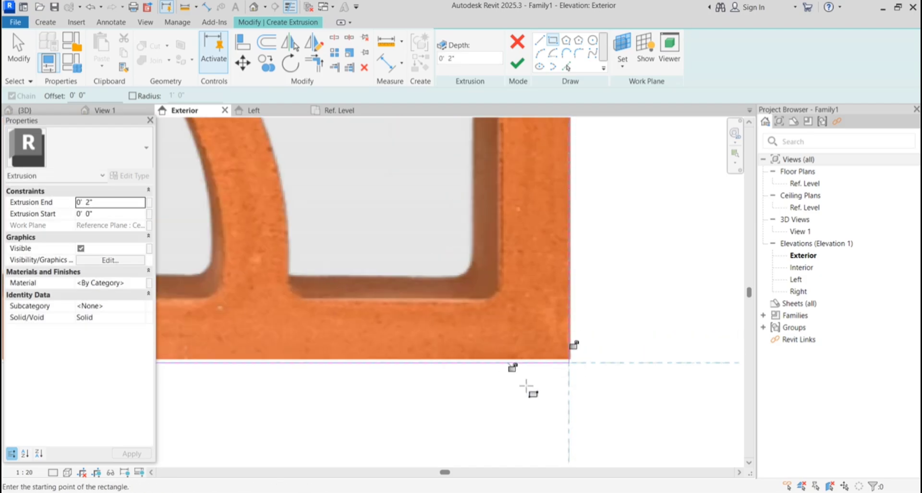
scroll(525, 374, "down", 3)
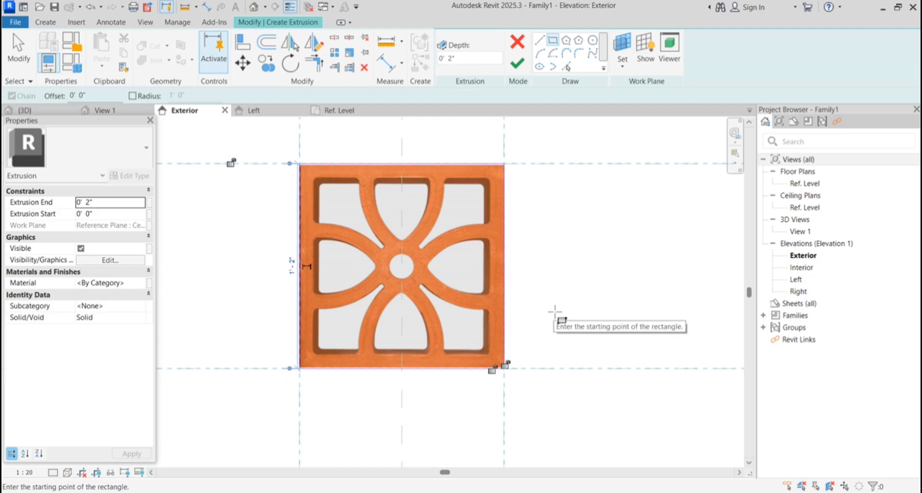
scroll(405, 189, "up", 2)
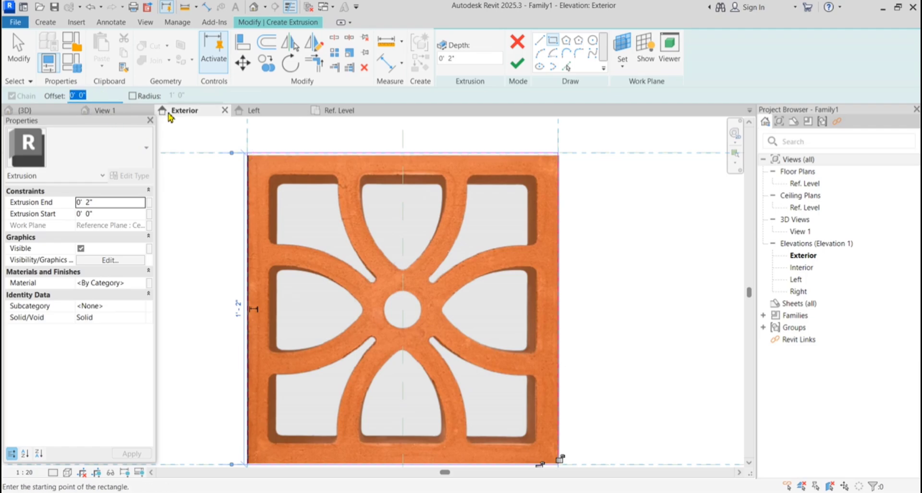
type("0")
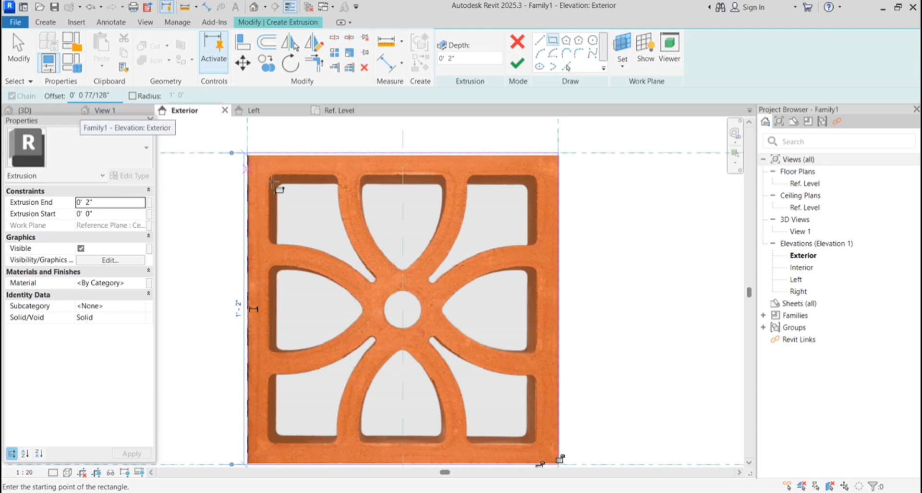
left_click(247, 152)
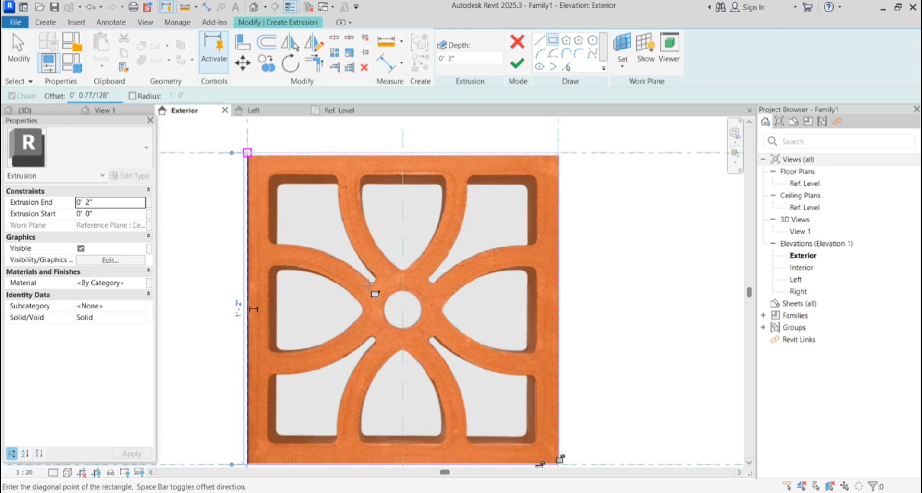
scroll(369, 278, "down", 1)
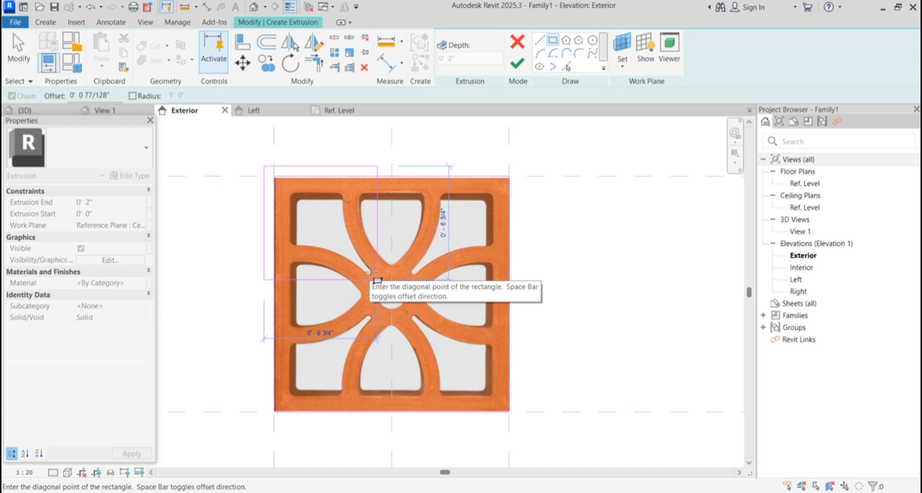
scroll(408, 284, "up", 2)
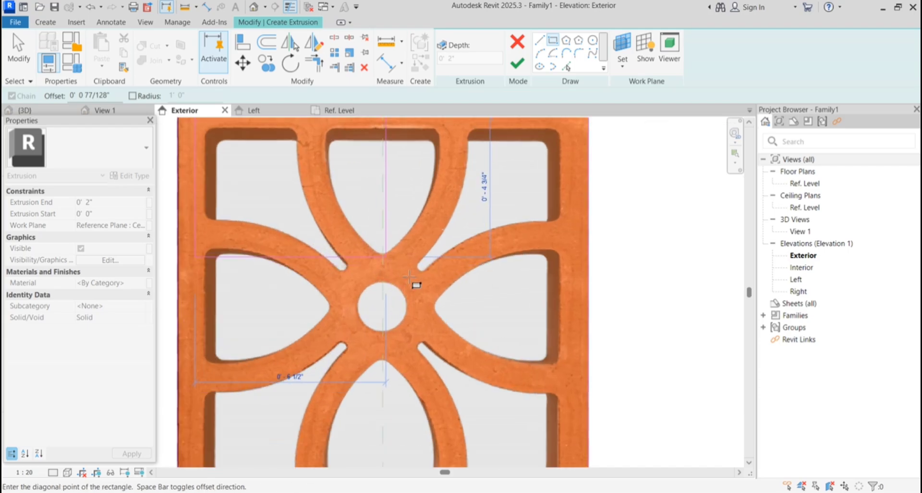
scroll(346, 262, "down", 1)
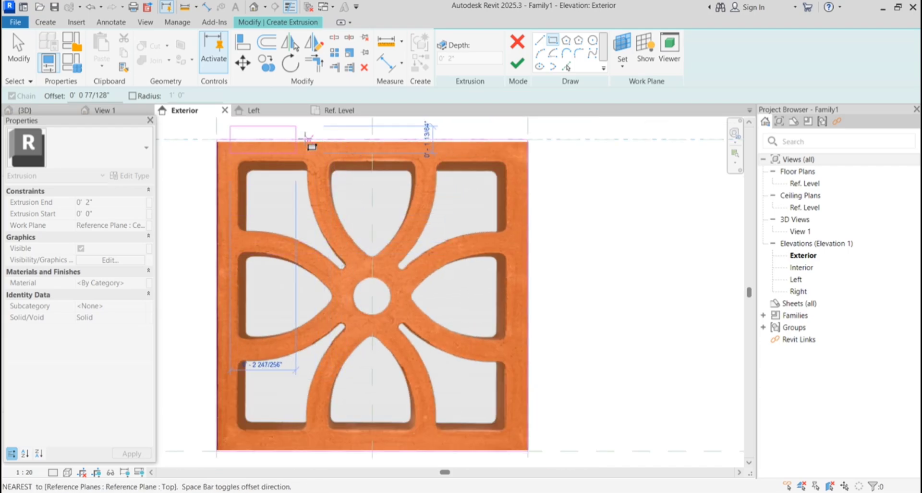
scroll(307, 139, "up", 3)
scroll(403, 193, "down", 1)
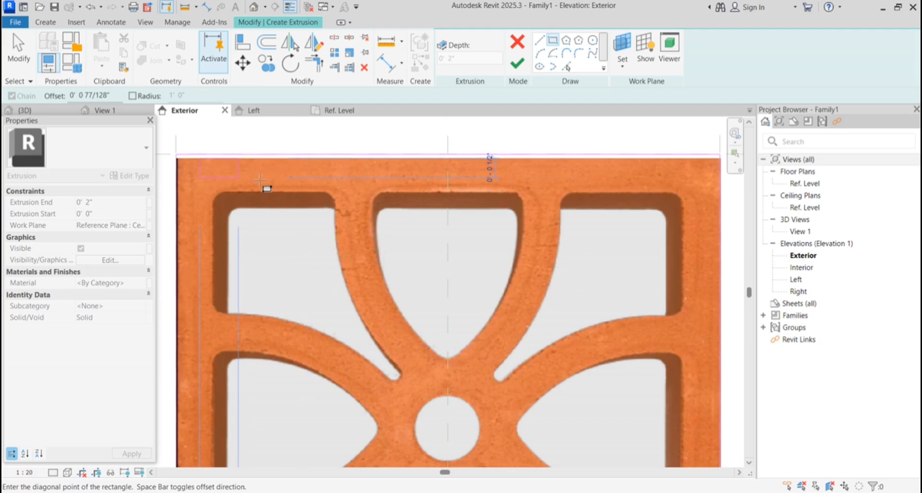
key("Escape")
scroll(361, 204, "down", 2)
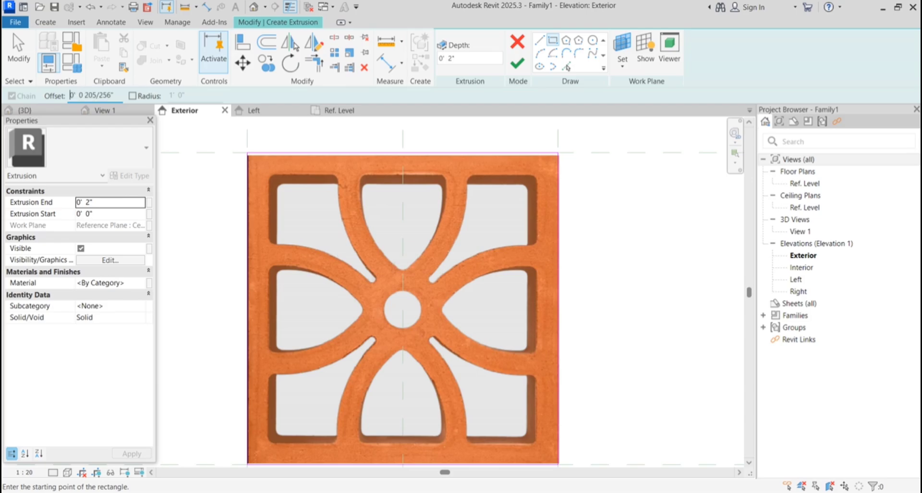
left_click(248, 154)
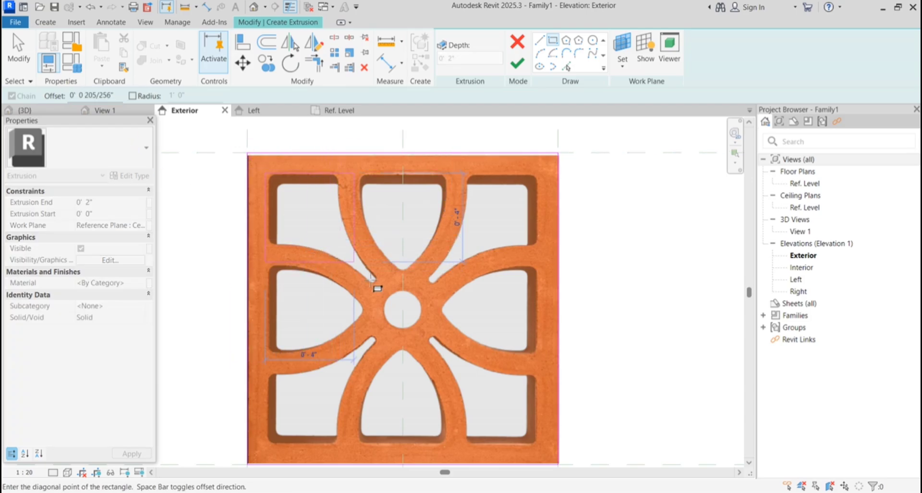
key("Escape")
Sketch the frame's inner rectangle with a 0' 0 115/128" inward offset, using diagonally opposite corners of the outer square, and end the Rectangle tool
left_click(120, 96)
type("0")
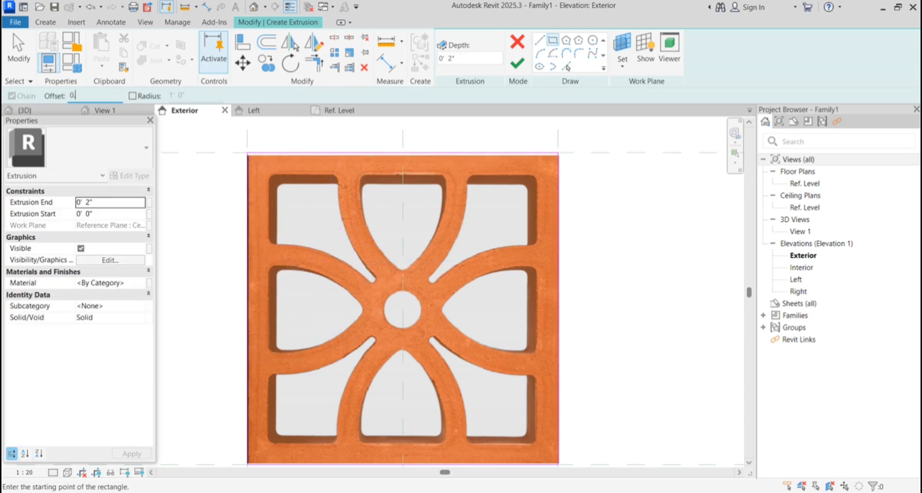
left_click(247, 154)
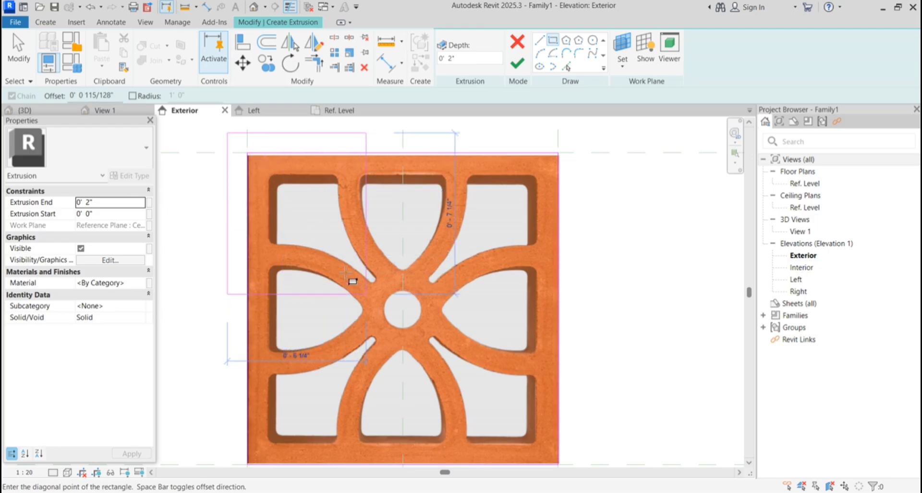
middle_click_drag(568, 426, 538, 364)
scroll(531, 414, "up", 6)
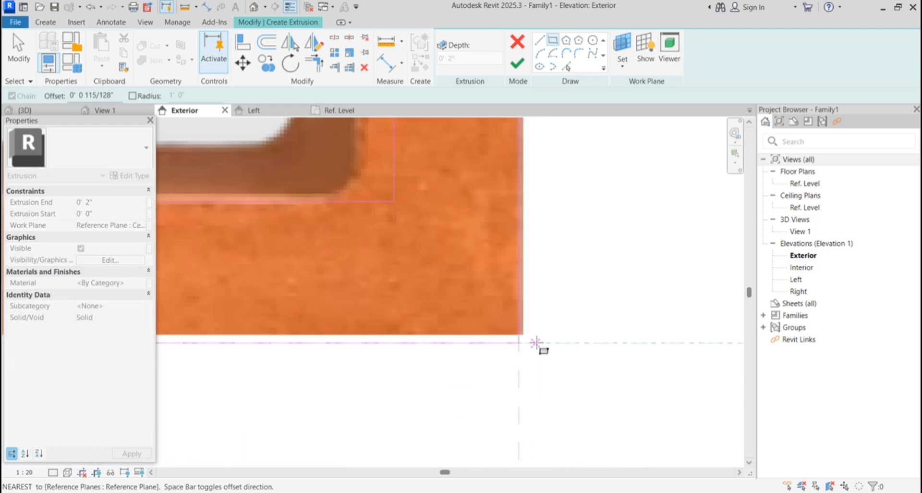
scroll(535, 343, "up", 3)
left_click(558, 366)
scroll(597, 382, "down", 8)
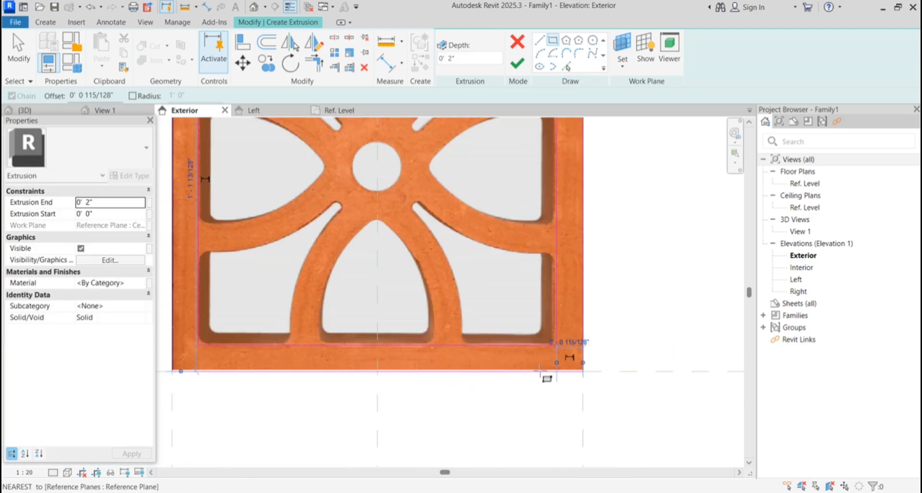
scroll(323, 147, "up", 6)
scroll(323, 146, "down", 6)
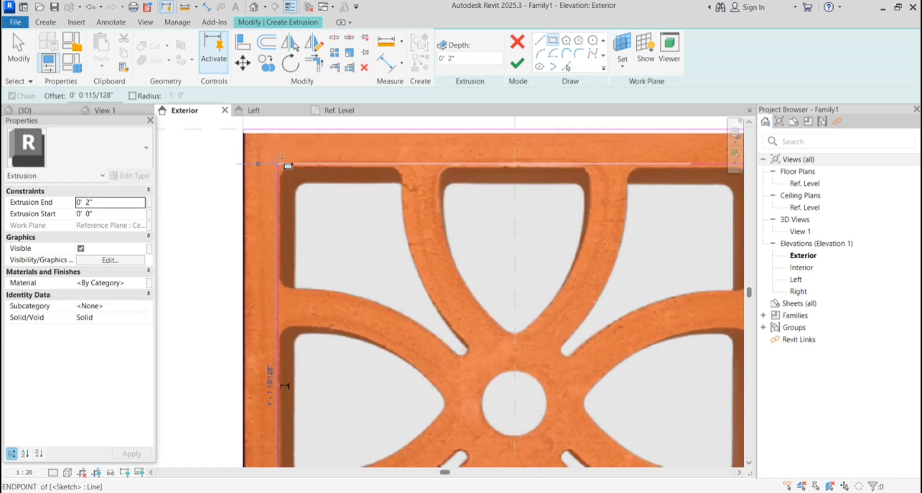
scroll(466, 236, "up", 4)
scroll(466, 237, "down", 3)
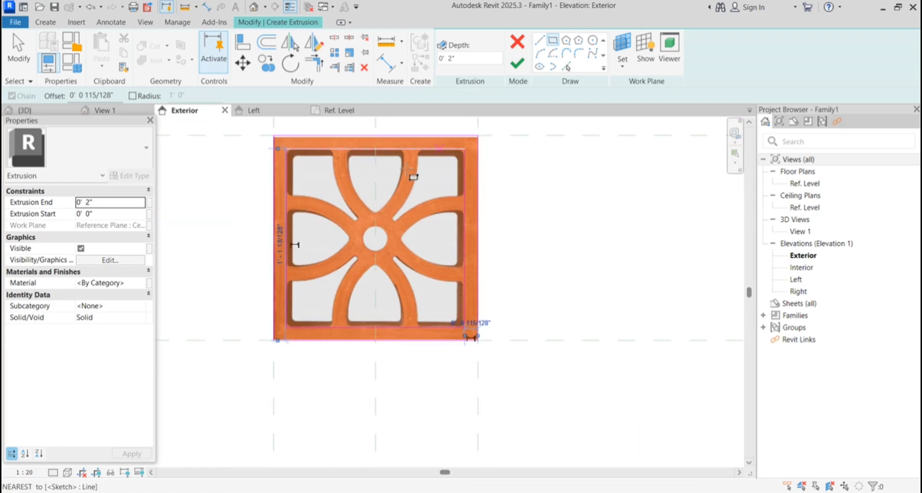
left_click(18, 48)
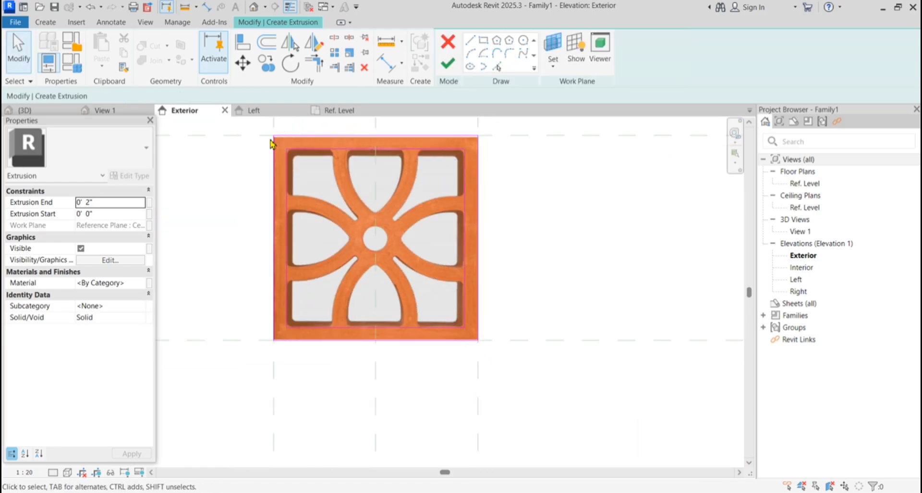
Examine how the inner and outer frame rectangles align with the jali image at the corners and along the edges
scroll(278, 238, "down", 1)
mouse_move(246, 137)
left_mouse_down()
mouse_move(417, 360)
mouse_move(456, 366)
left_mouse_up()
scroll(276, 229, "up", 2)
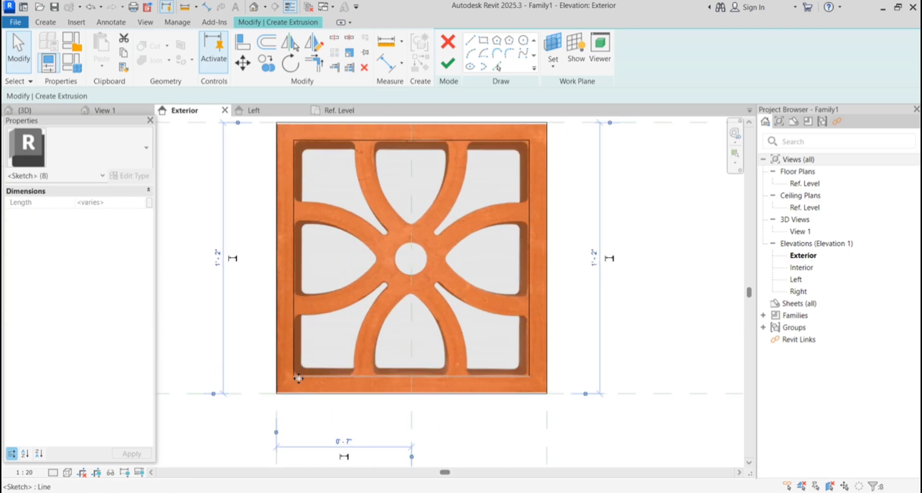
scroll(319, 372, "up", 5)
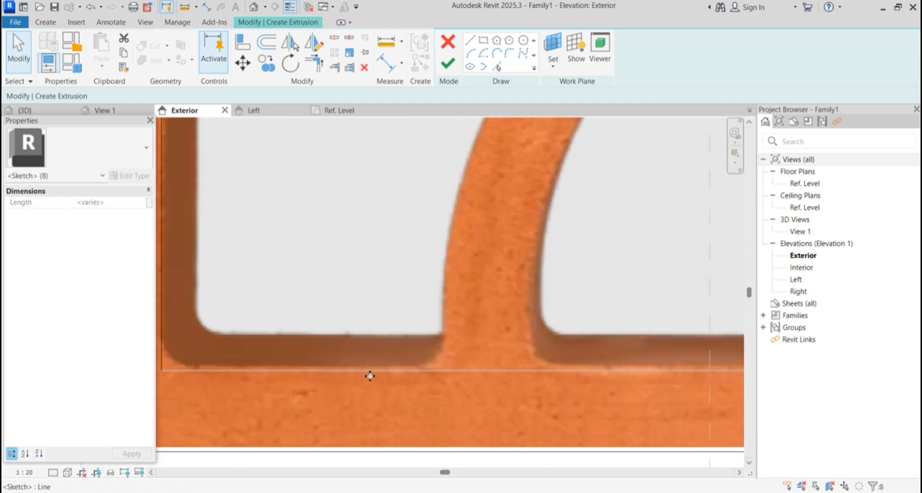
scroll(469, 371, "down", 2)
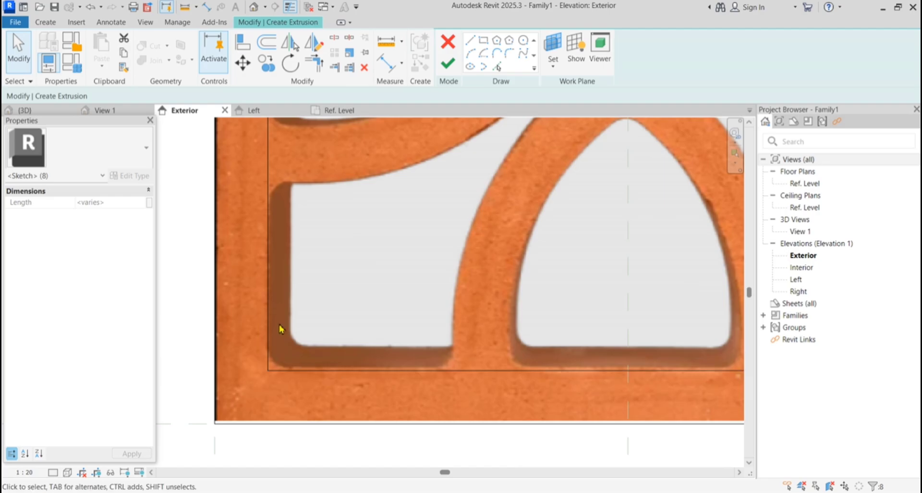
scroll(280, 299, "down", 2)
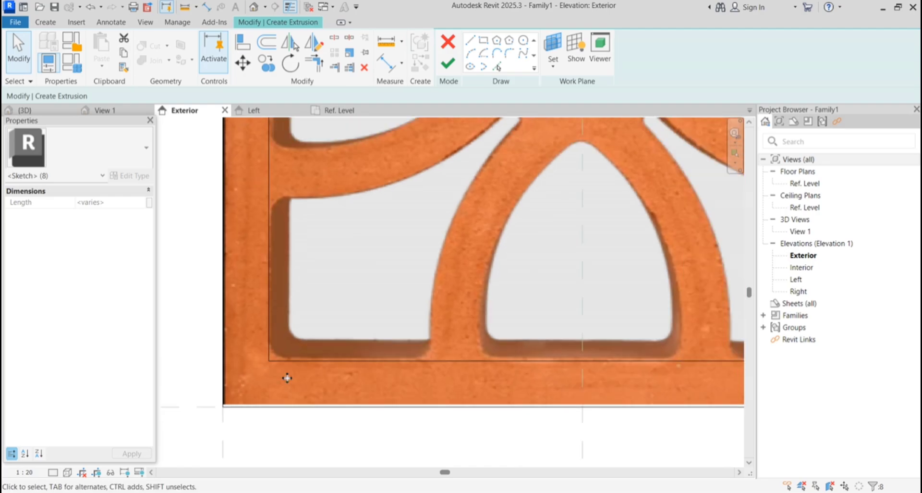
scroll(286, 375, "down", 2)
scroll(348, 382, "down", 3)
left_click(511, 319)
scroll(354, 259, "up", 2)
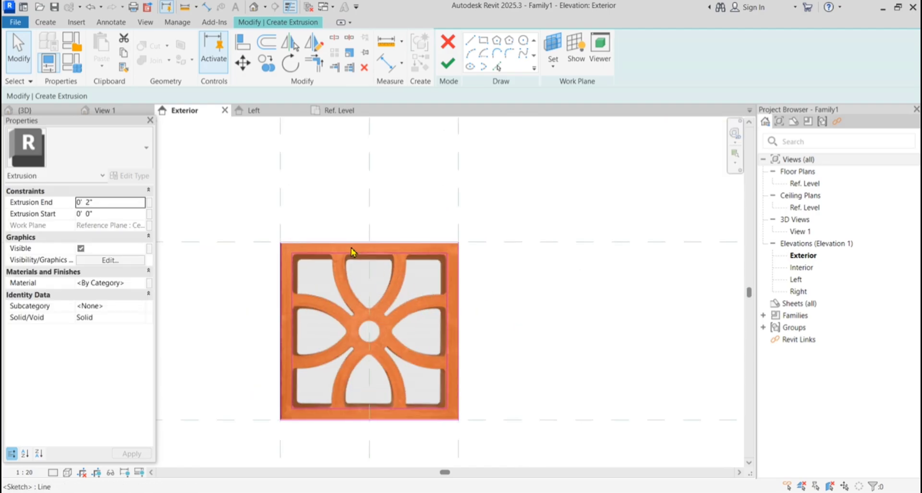
scroll(294, 286, "up", 2)
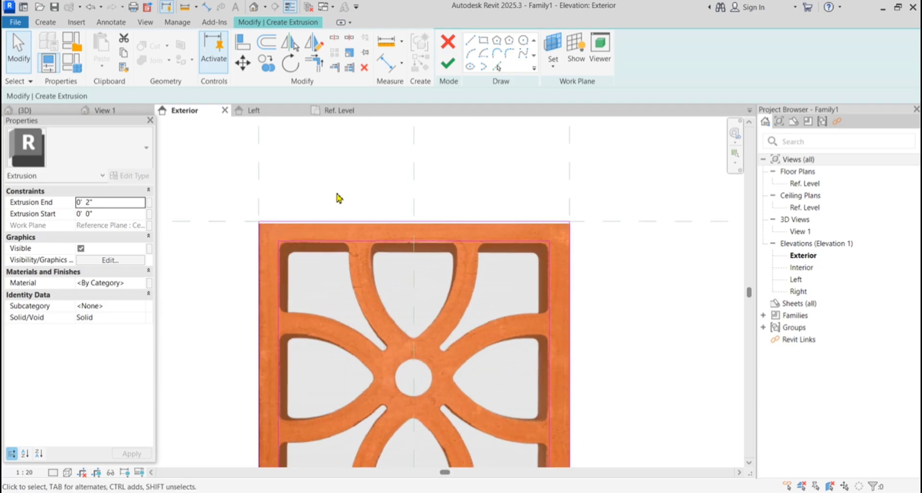
left_click_drag(329, 184, 495, 349)
left_click_drag(645, 306, 626, 354)
scroll(490, 225, "down", 2)
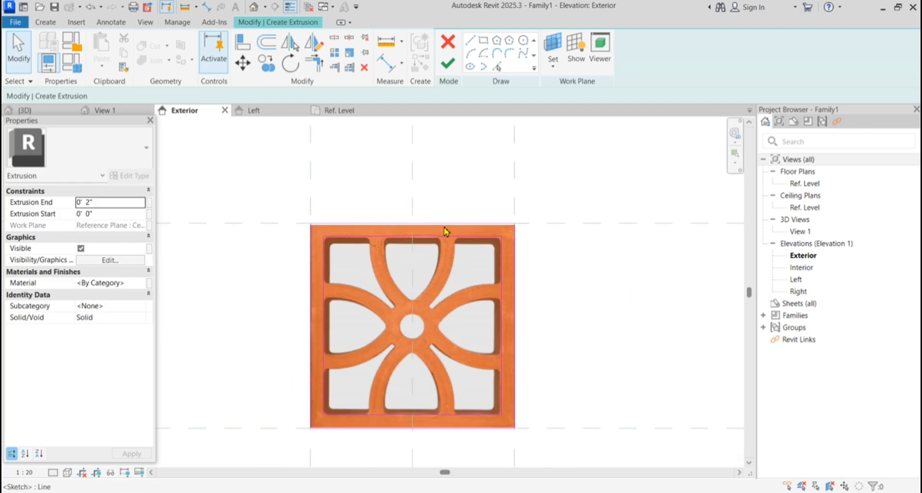
Sketch a short vertical line down from the inner frame's upper edge along the left side of the upper petal opening
left_click(470, 40)
scroll(372, 252, "up", 2)
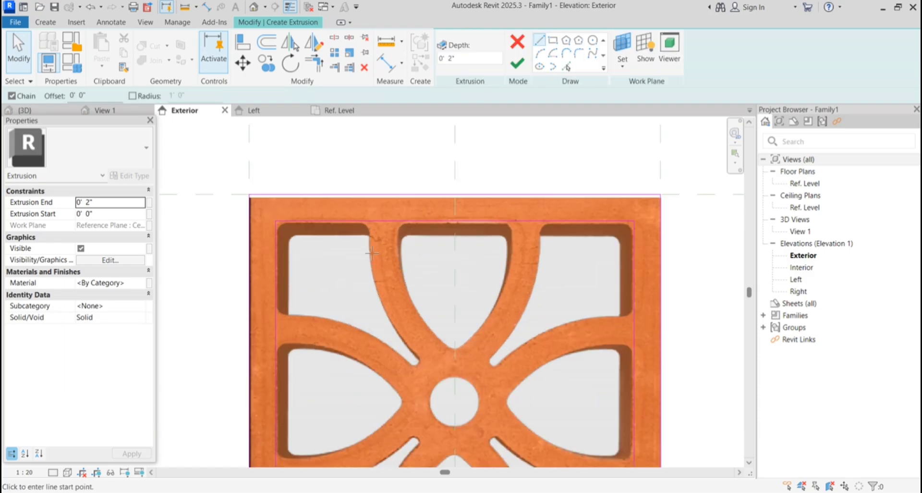
scroll(373, 253, "up", 3)
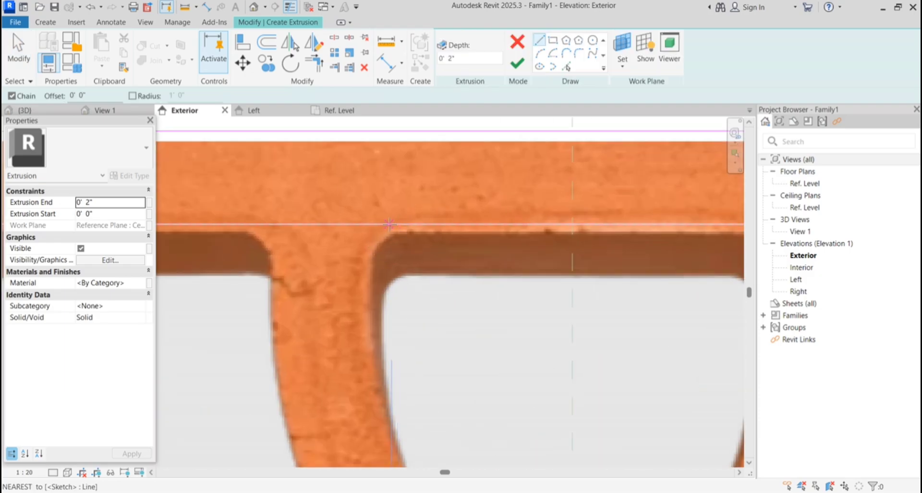
left_click(380, 224)
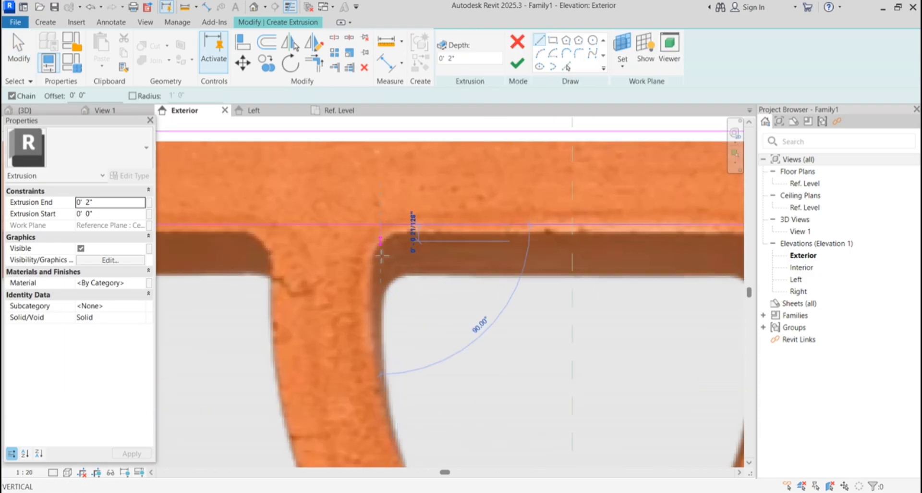
left_click(382, 293)
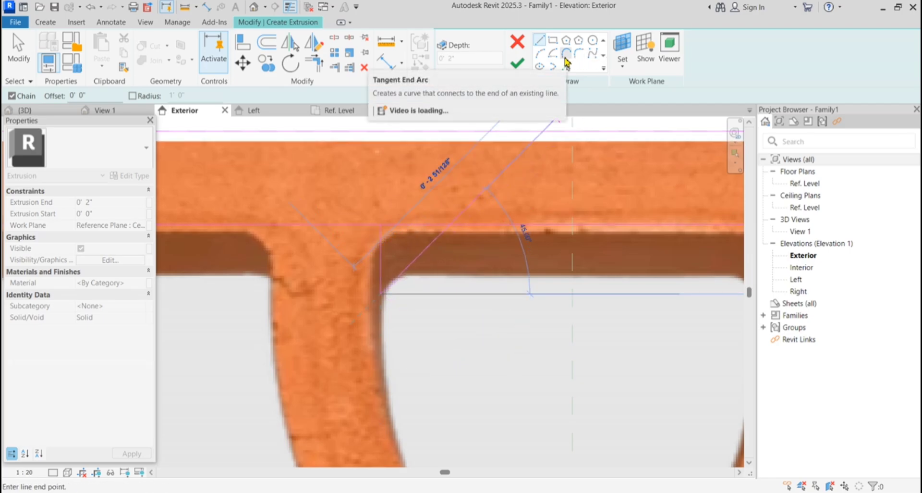
Trace the upper petal opening's left edge and rounded tip with Tangent End Arcs continuing from the short line, and end the tool
left_click(566, 58)
scroll(472, 125, "down", 3)
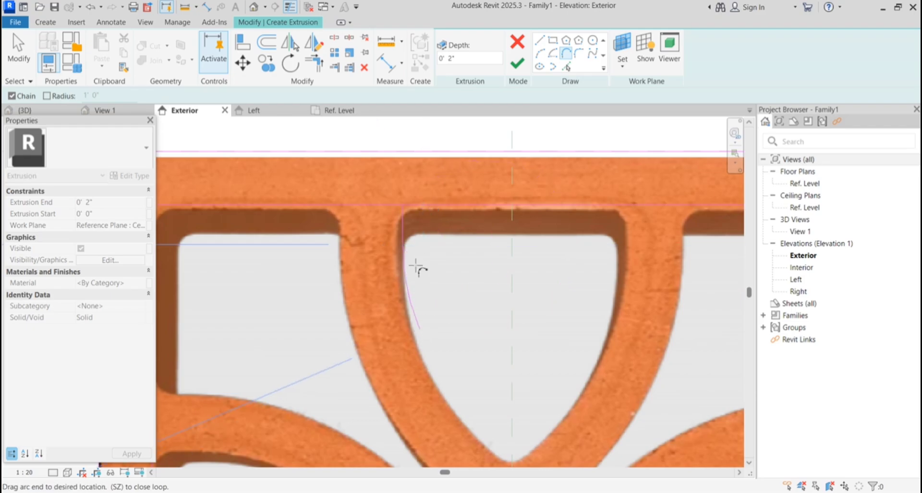
scroll(416, 266, "down", 3)
scroll(481, 399, "up", 5)
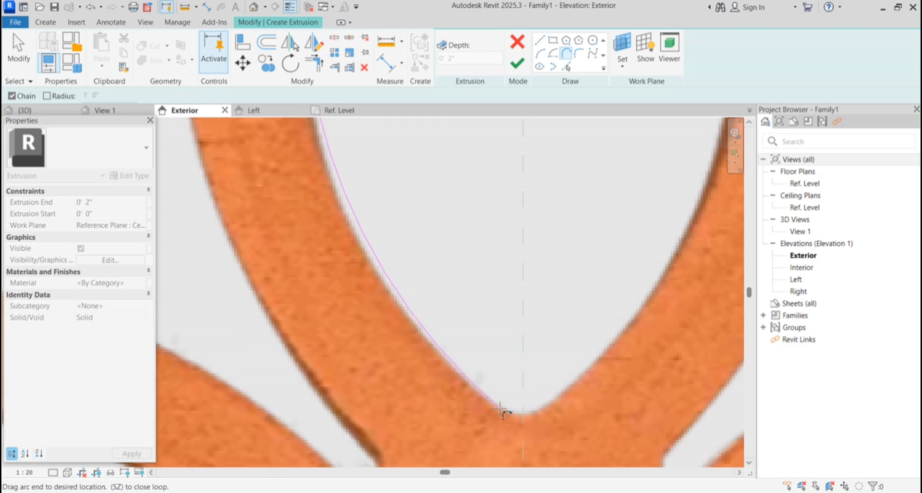
scroll(525, 403, "down", 2)
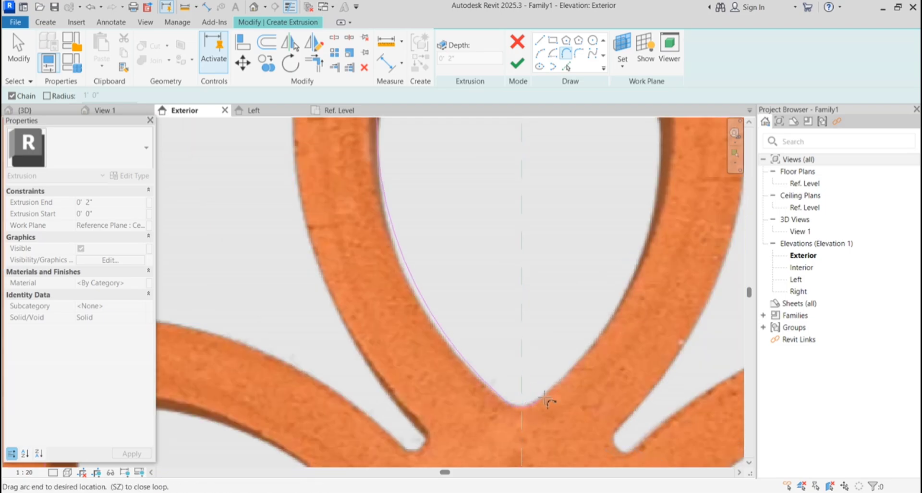
middle_click_drag(509, 397, 513, 368)
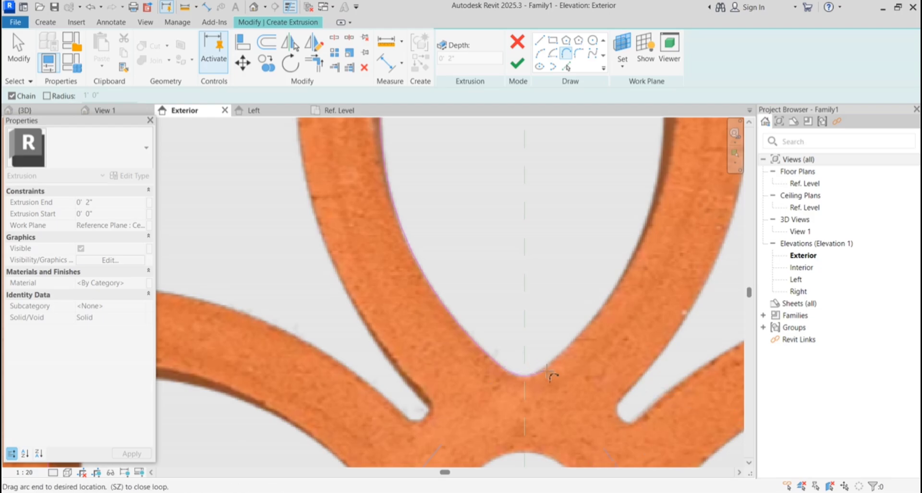
key("Escape")
key("Escape")
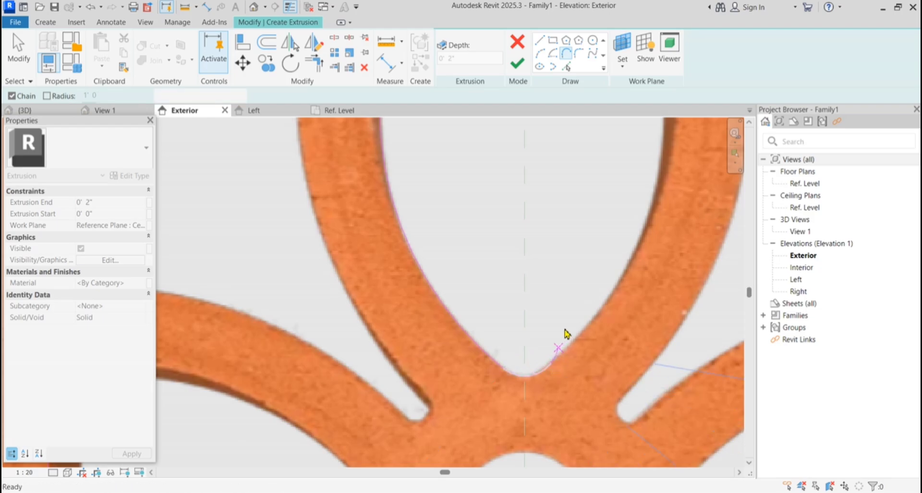
scroll(508, 397, "down", 2)
scroll(510, 399, "down", 1)
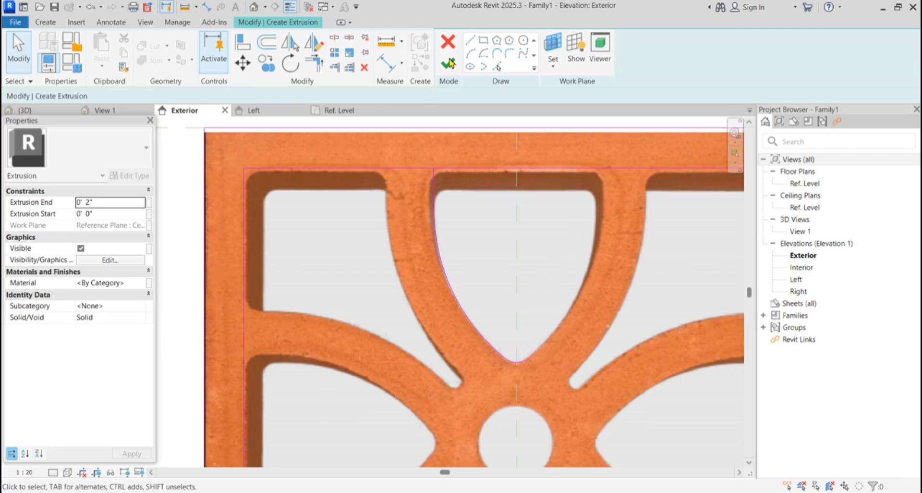
Sketch a short vertical line down from the inner frame's upper edge along the outer side of the upper petal's left rib
left_click(475, 40)
scroll(390, 198, "up", 2)
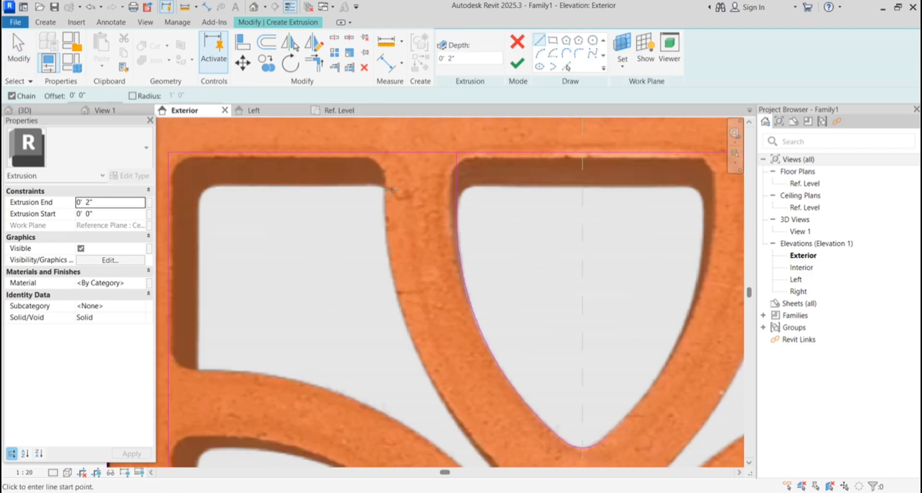
left_click(384, 152)
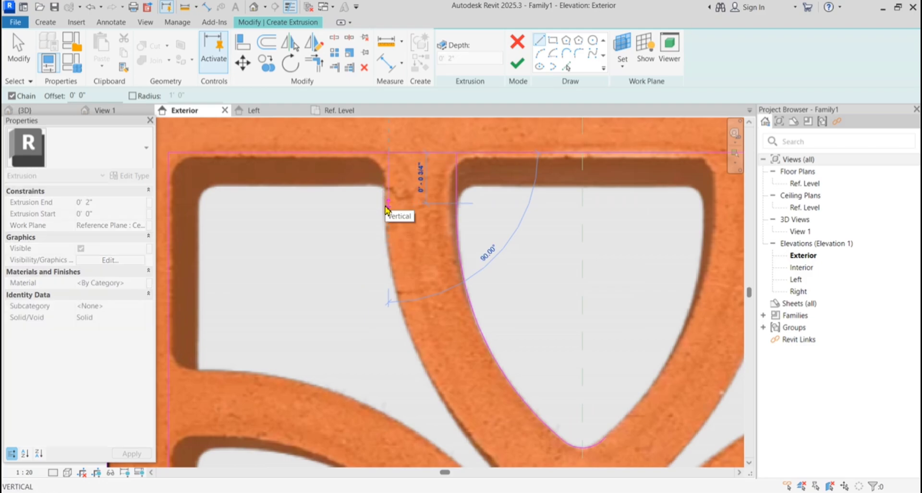
key("Escape")
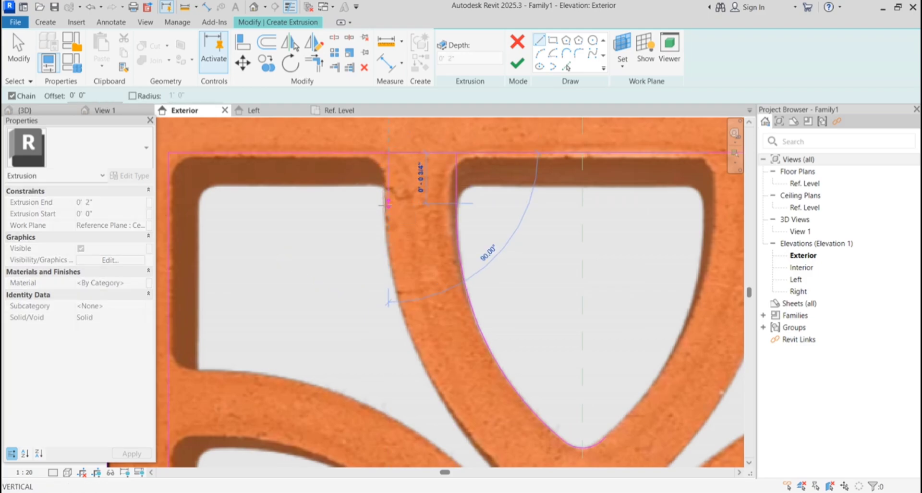
key("Escape")
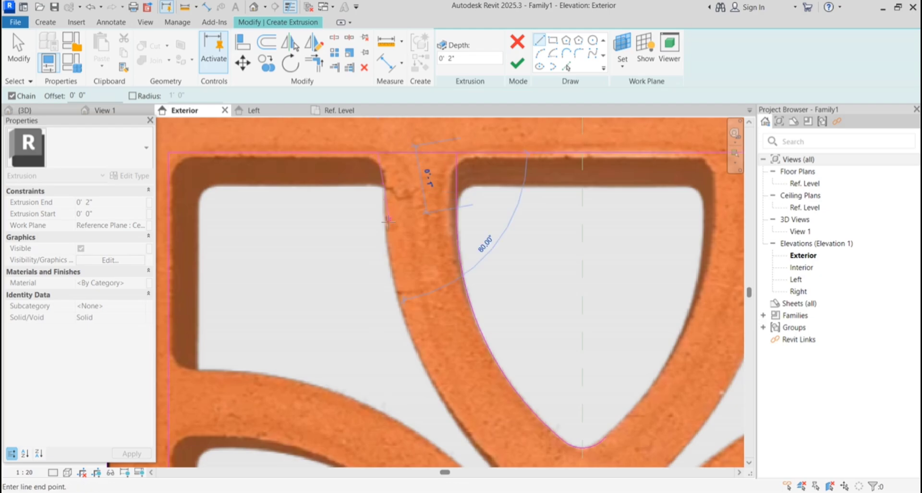
scroll(379, 156, "up", 4)
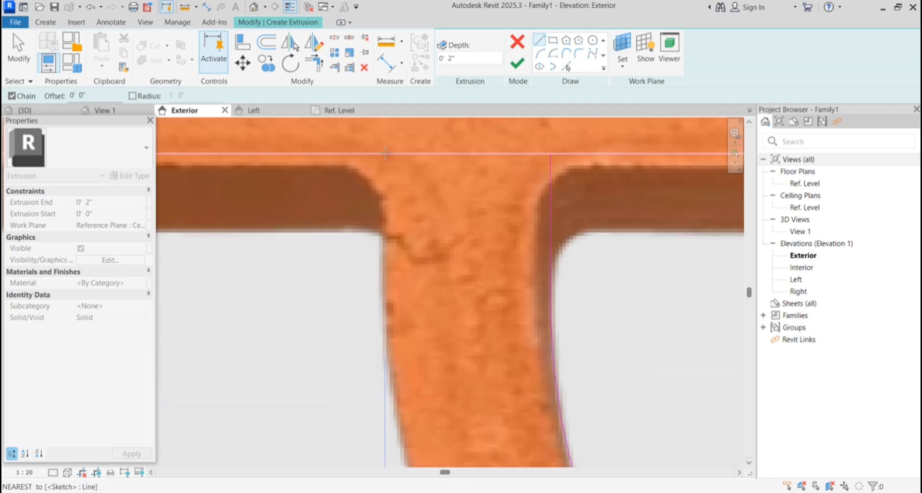
left_click(378, 233)
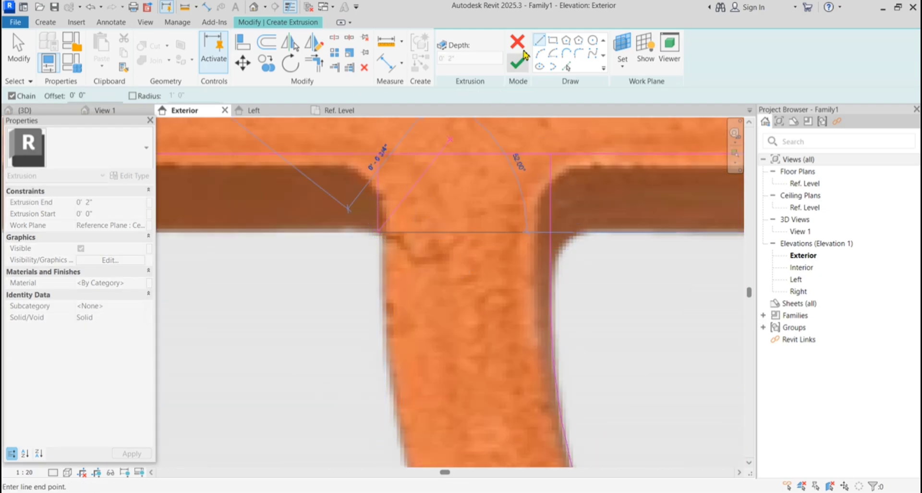
Trace the left rib's outer edge with a Tangent End Arc from the short line to the narrow slit's end, and end the tool
scroll(485, 125, "down", 4)
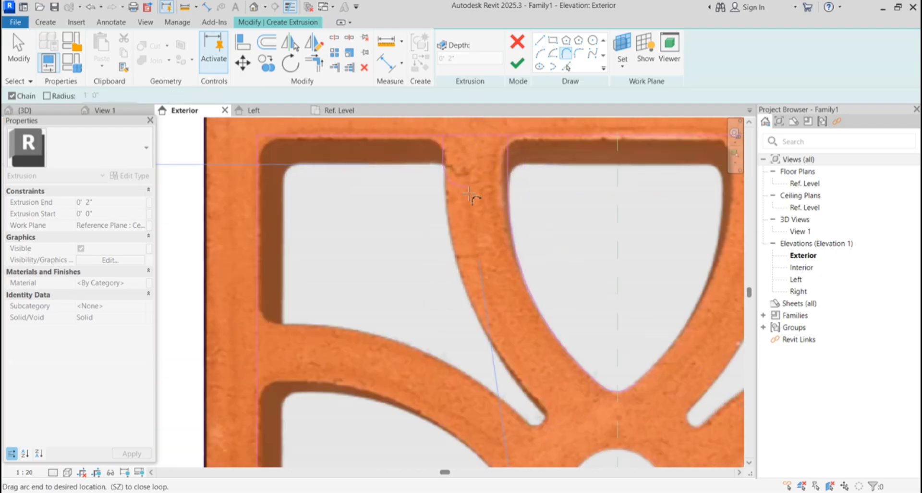
scroll(526, 405, "up", 3)
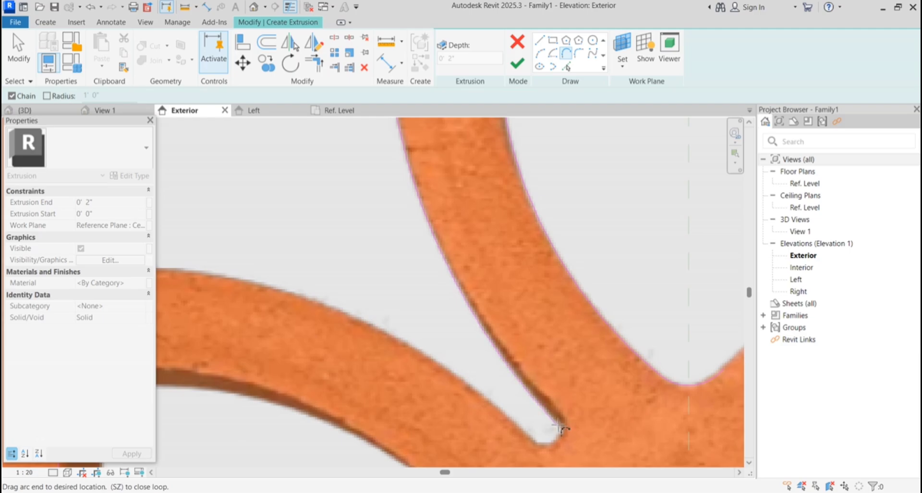
left_click(558, 426)
left_click(534, 439)
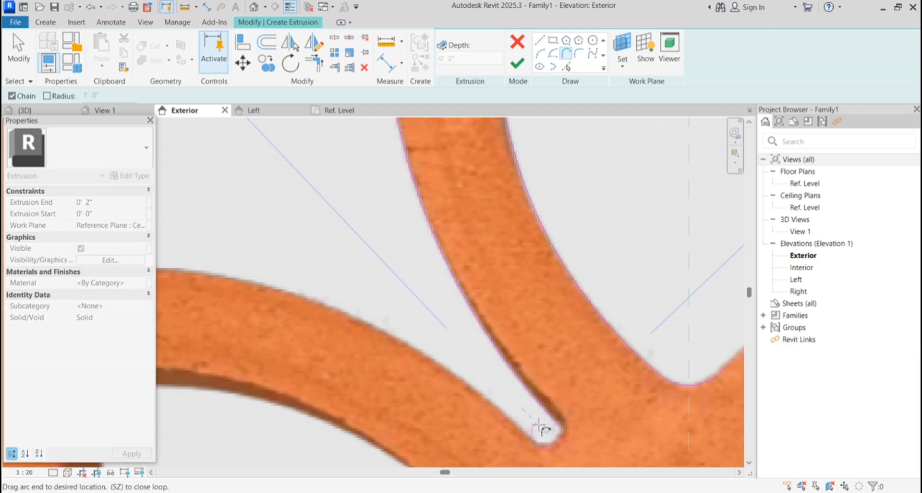
left_click(541, 426)
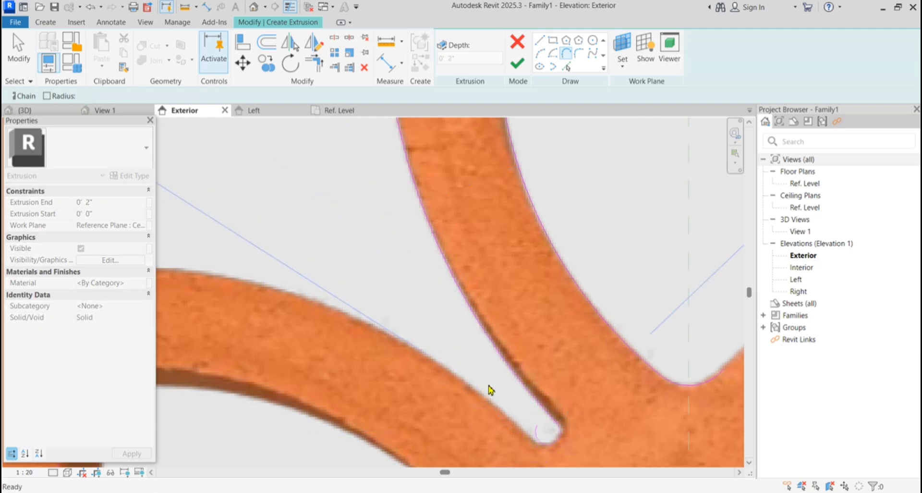
scroll(526, 405, "down", 3)
scroll(548, 367, "down", 3)
scroll(513, 326, "up", 3)
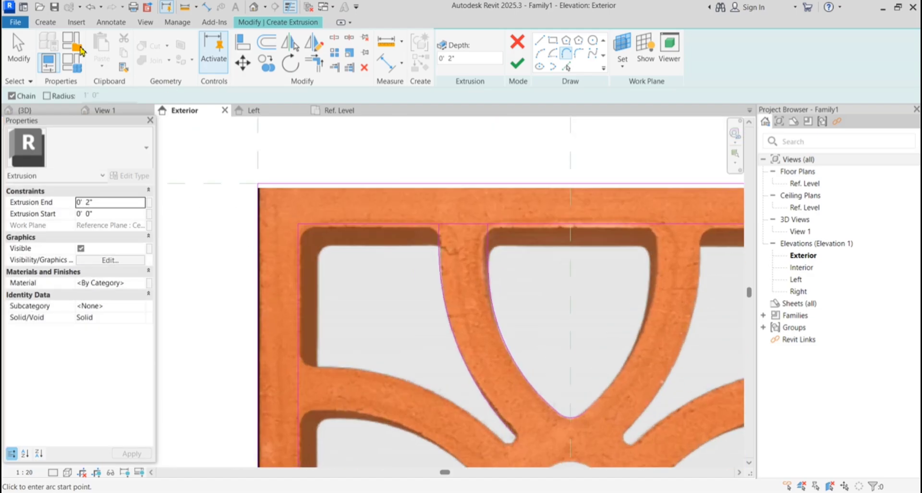
key("Escape")
key("Escape")
scroll(420, 336, "down", 2)
scroll(376, 268, "up", 2)
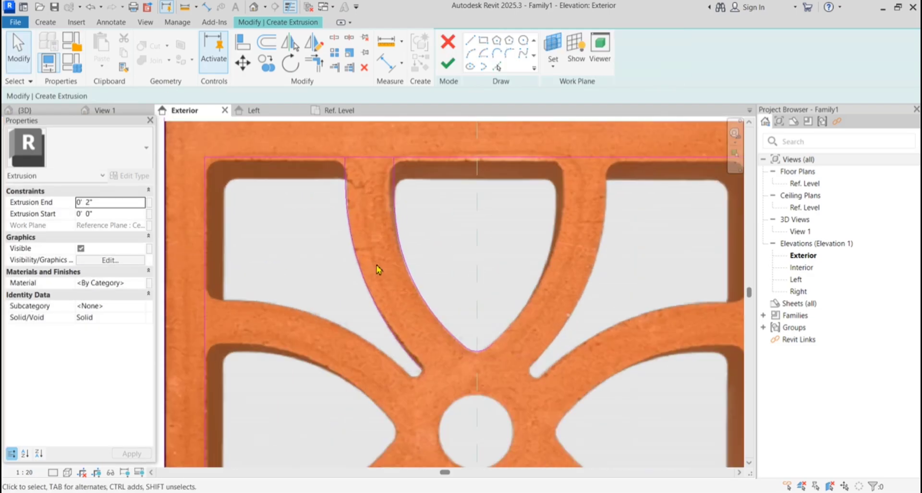
Mirror a copy of the left rib's two vertical lines and two long arcs about the Center (Left/Right) reference plane
left_click_drag(317, 129, 484, 401)
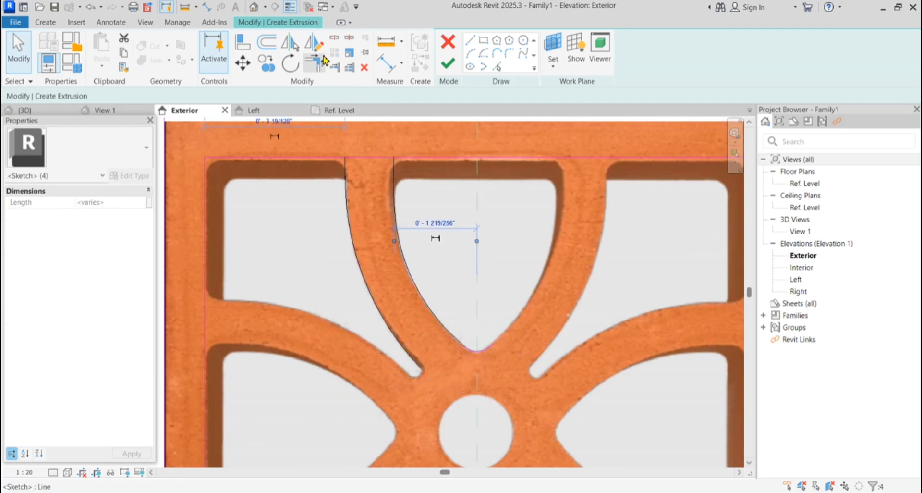
left_click(293, 44)
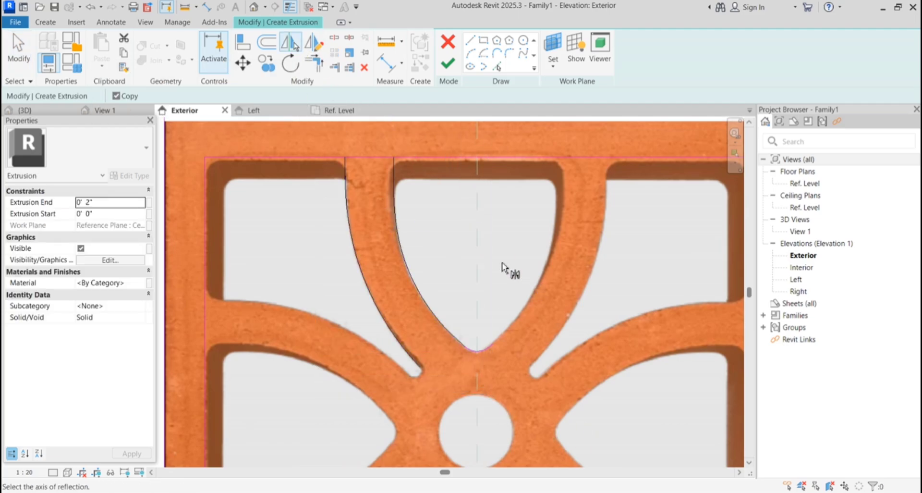
left_click(477, 258)
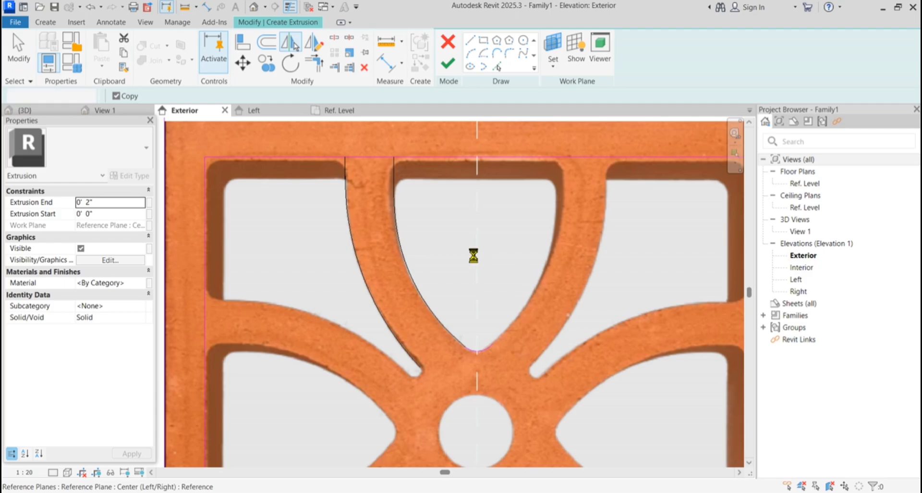
left_click(466, 291)
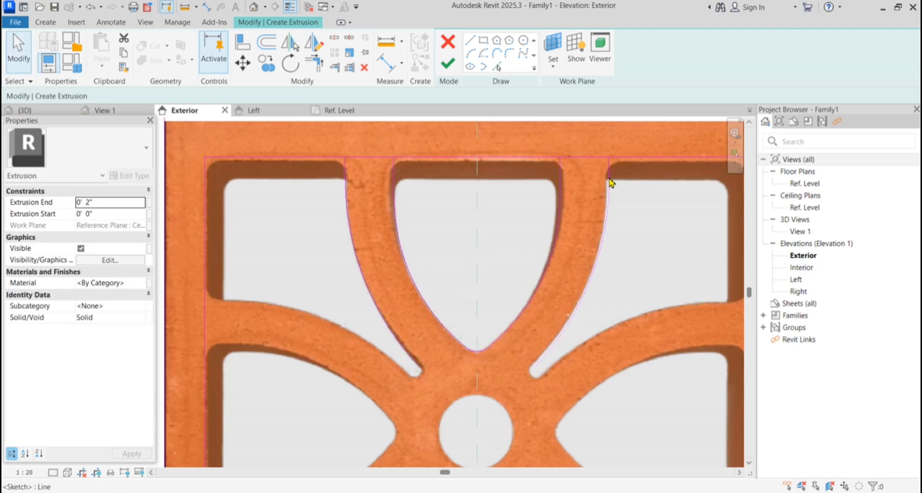
Move the mirrored right rib's two vertical lines and two long arcs slightly left along the inner frame's upper edge to match the image
scroll(610, 179, "up", 2)
scroll(510, 270, "down", 2)
scroll(545, 202, "up", 2)
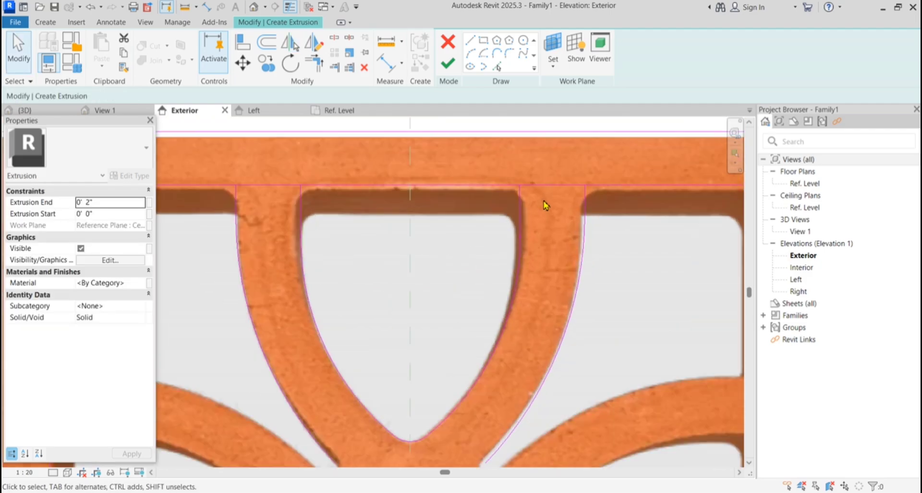
mouse_move(486, 154)
left_mouse_down()
mouse_move(663, 441)
mouse_move(644, 411)
left_mouse_up()
scroll(630, 274, "down", 2)
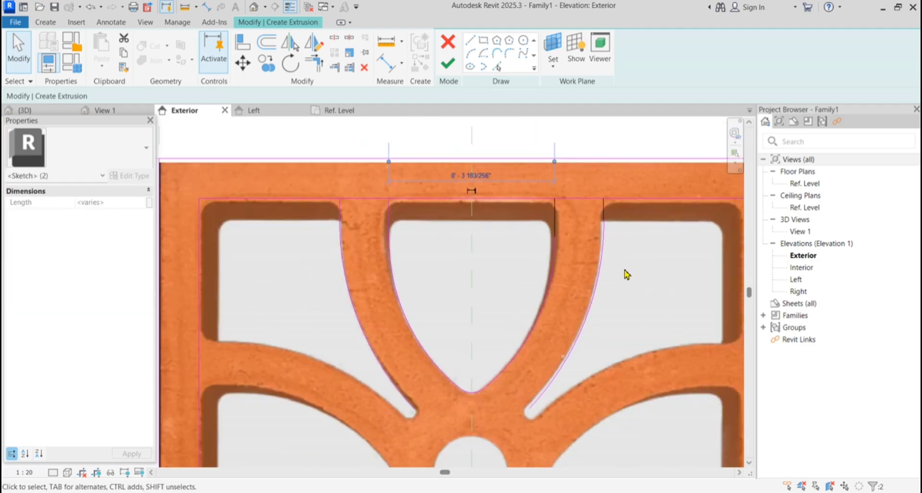
left_click_drag(632, 265, 520, 331)
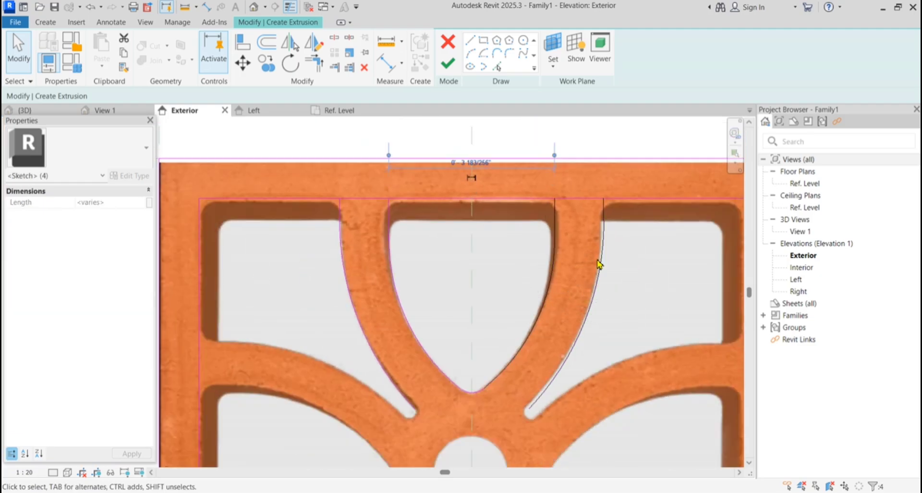
left_click(250, 67)
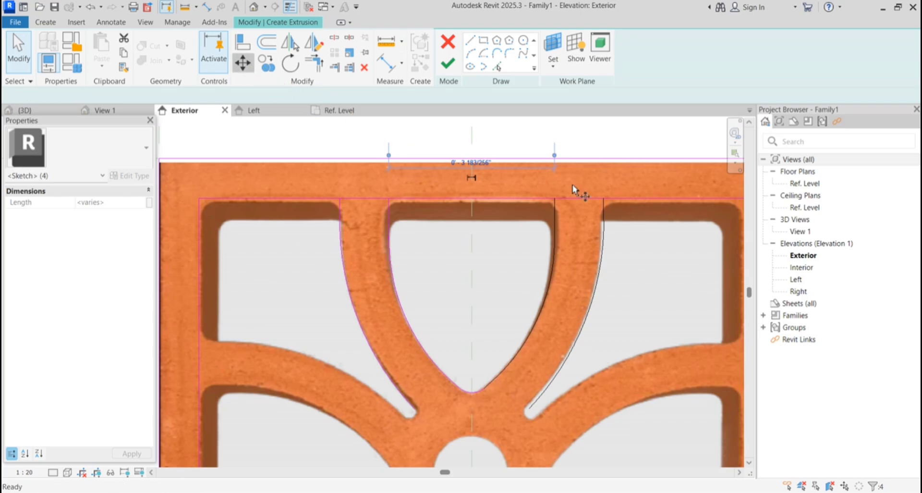
scroll(610, 188, "up", 5)
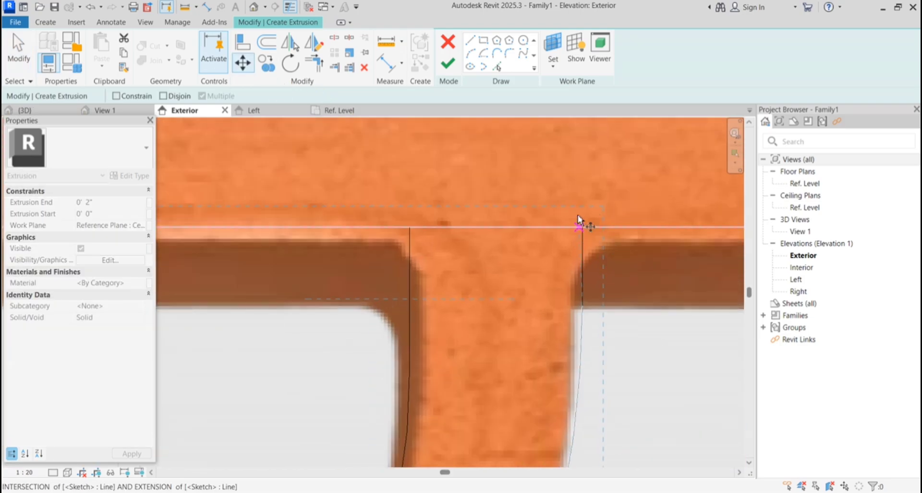
scroll(591, 219, "up", 3)
left_click(586, 235)
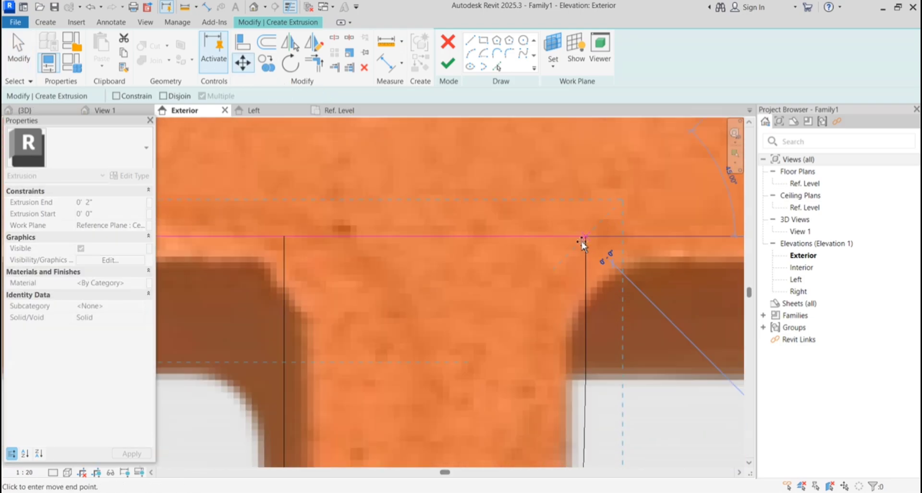
left_click(573, 239)
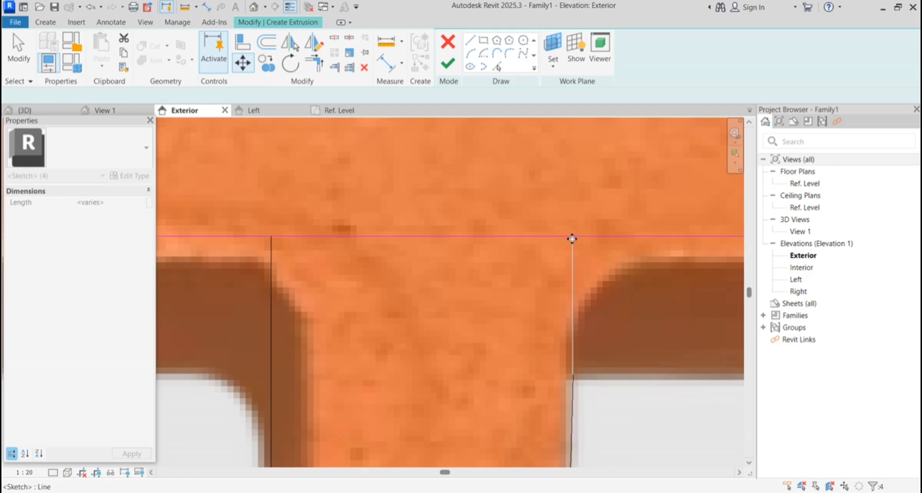
scroll(561, 210, "down", 5)
scroll(562, 212, "down", 2)
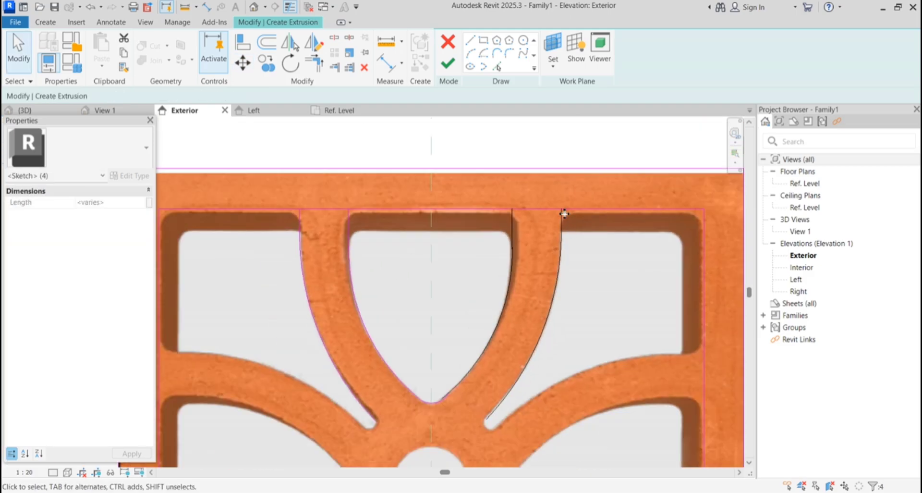
left_click(603, 298)
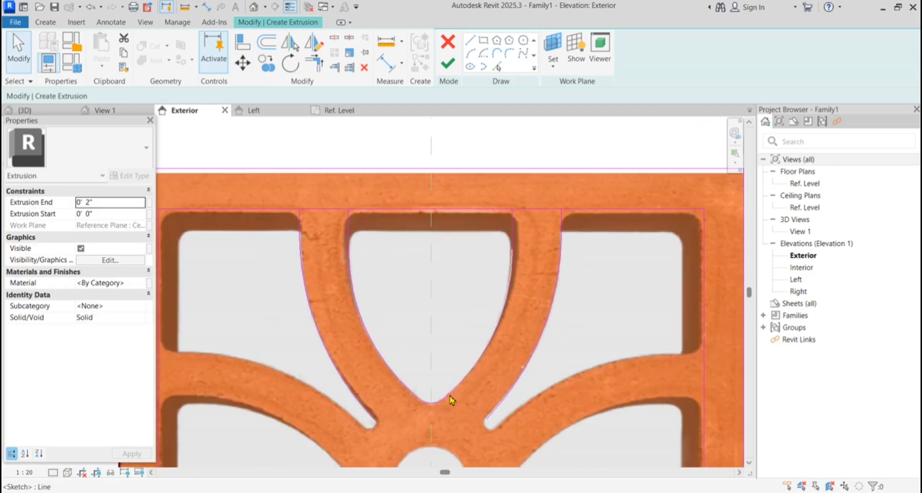
Replace the rounded tip arc of the upper petal opening with a Tangent End Arc joining both long arcs' ends, and end the tool
scroll(457, 425, "up", 5)
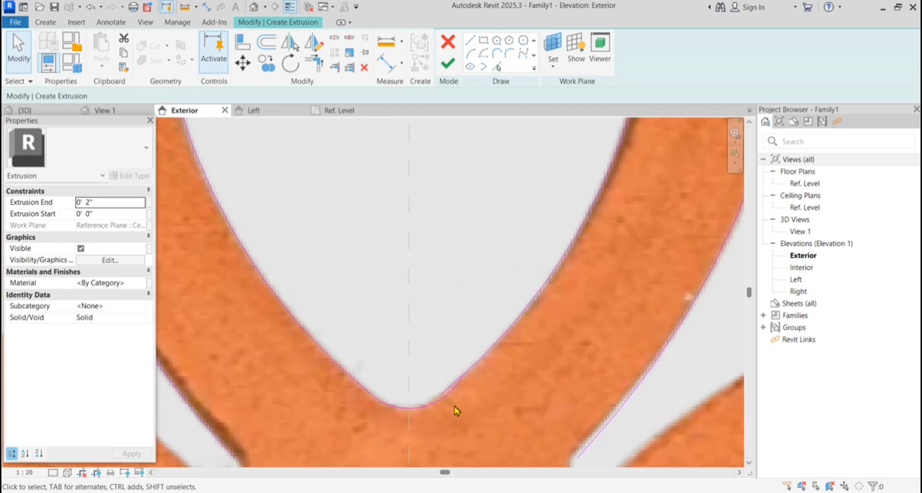
left_click(449, 404)
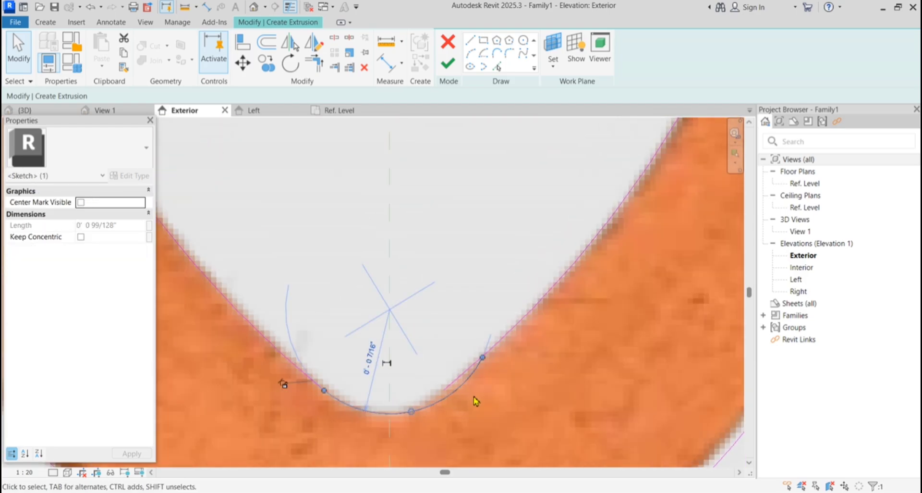
left_click(545, 397)
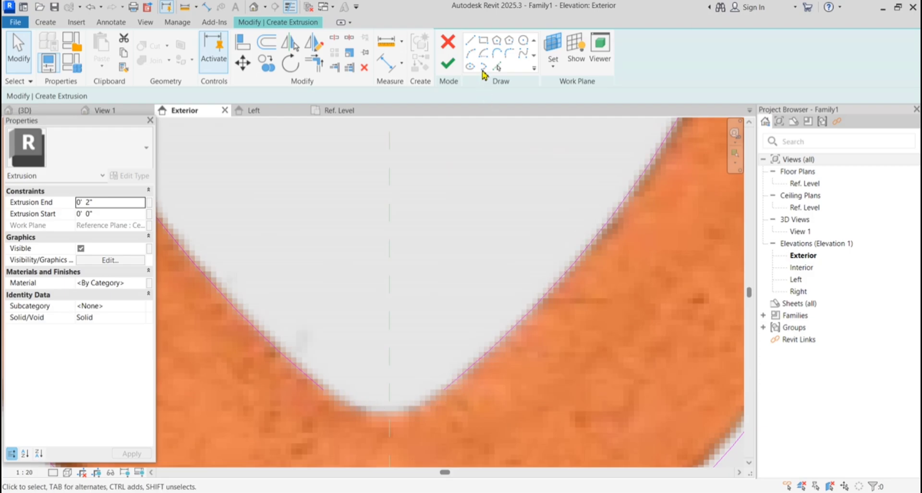
left_click(498, 54)
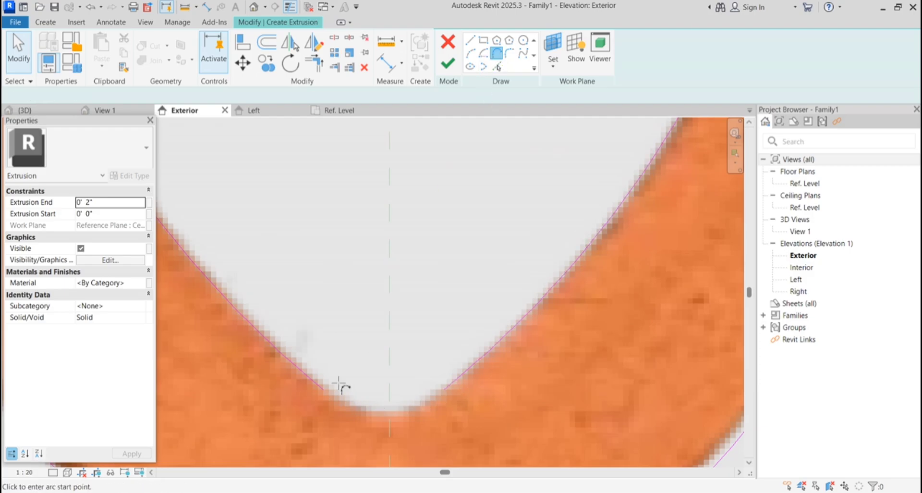
left_click(324, 390)
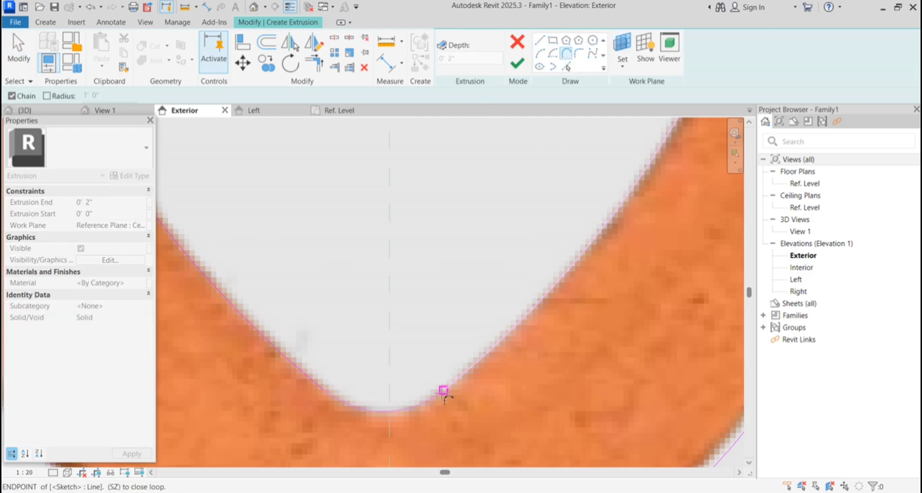
left_click(443, 391)
scroll(465, 332, "down", 3)
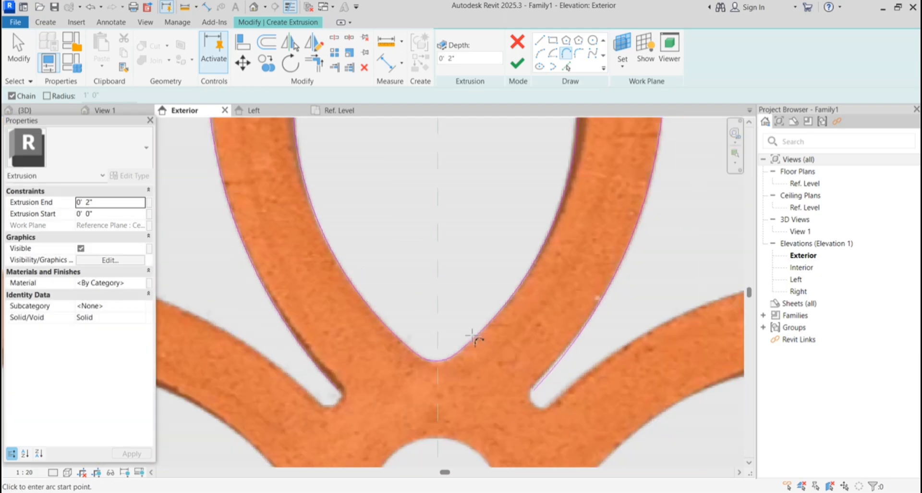
scroll(472, 335, "down", 1)
scroll(476, 419, "down", 1)
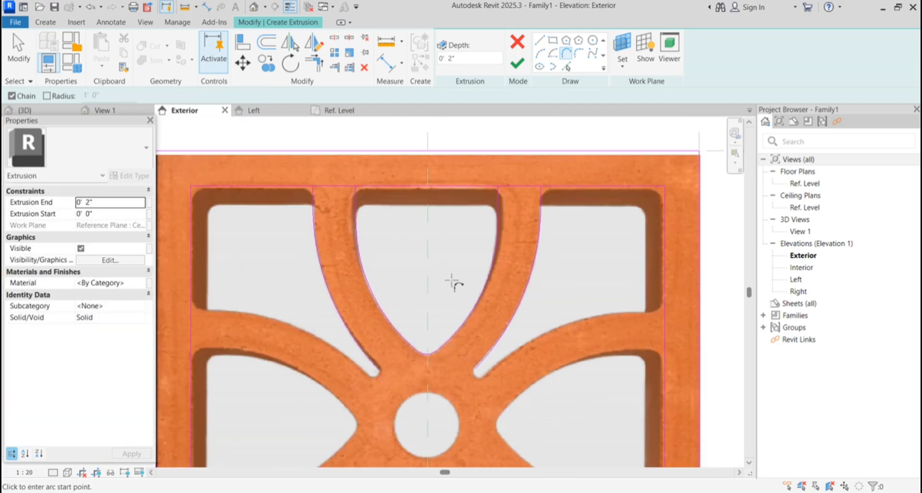
scroll(454, 286, "down", 2)
scroll(447, 322, "up", 2)
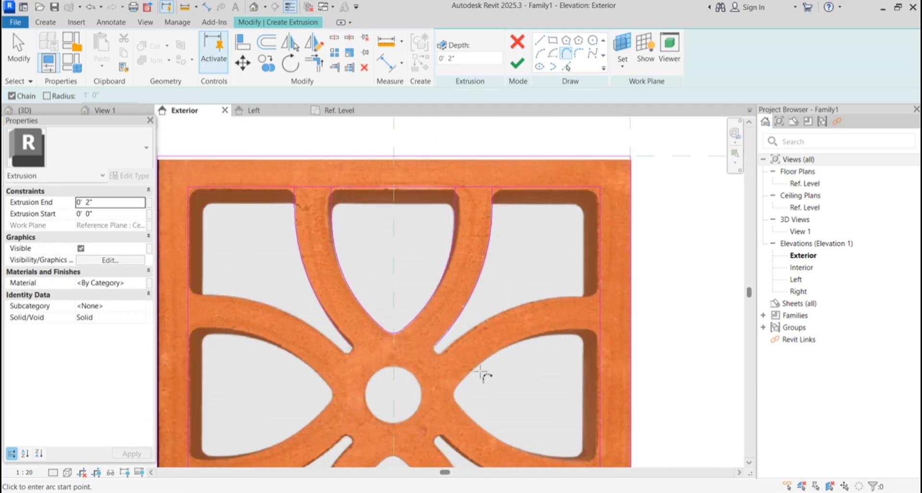
left_click(18, 54)
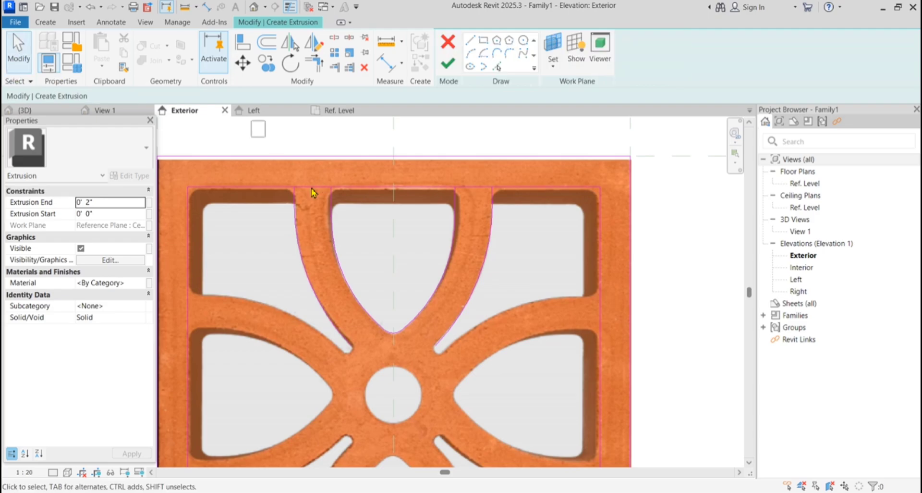
Try to mirror a copy of the upper petal's nine sketch lines about a diagonal axis drawn from the inner frame's upper-right corner
mouse_move(250, 119)
left_mouse_down()
mouse_move(482, 305)
mouse_move(526, 377)
mouse_move(533, 374)
left_mouse_up()
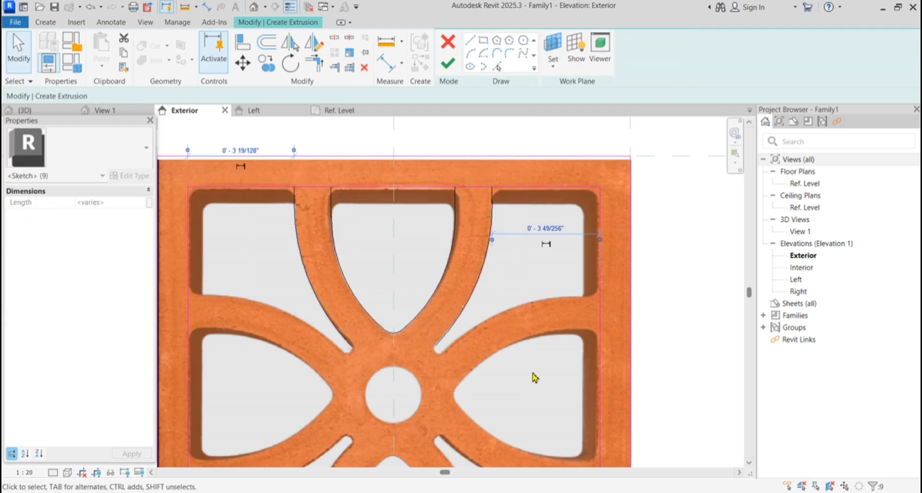
scroll(498, 249, "down", 1)
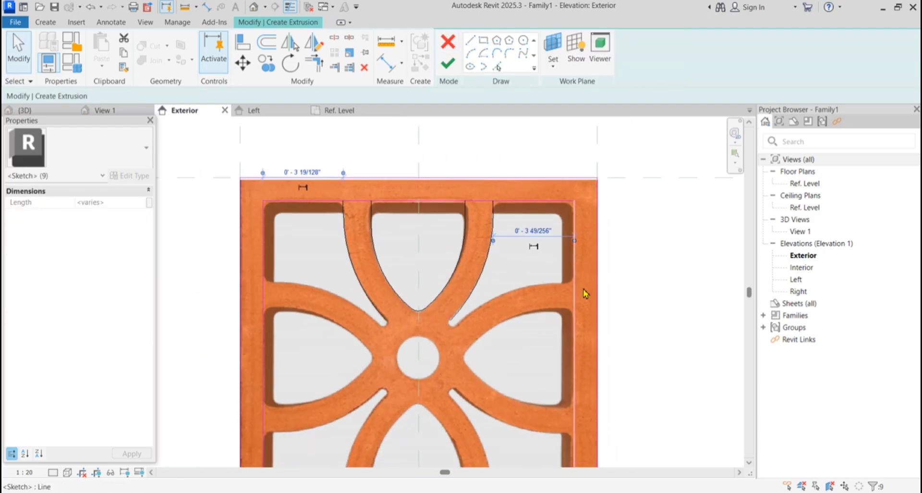
scroll(555, 291, "up", 1)
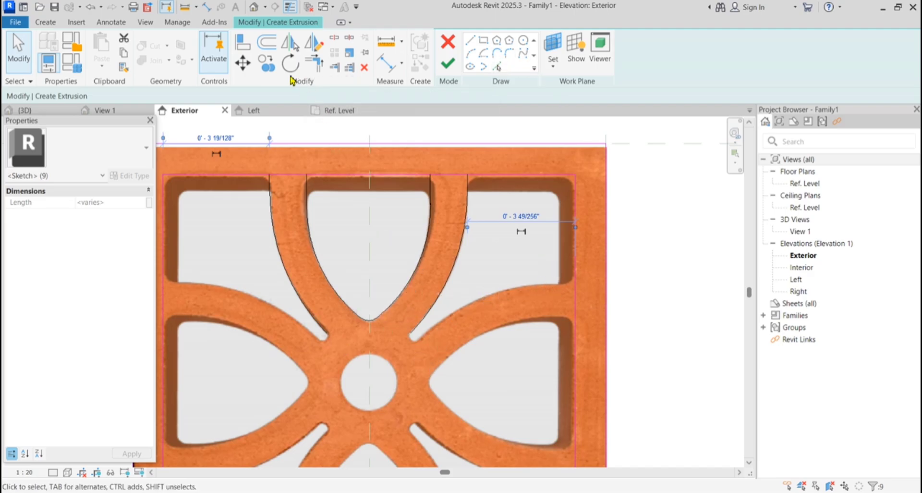
left_click(290, 44)
key("m")
key("m")
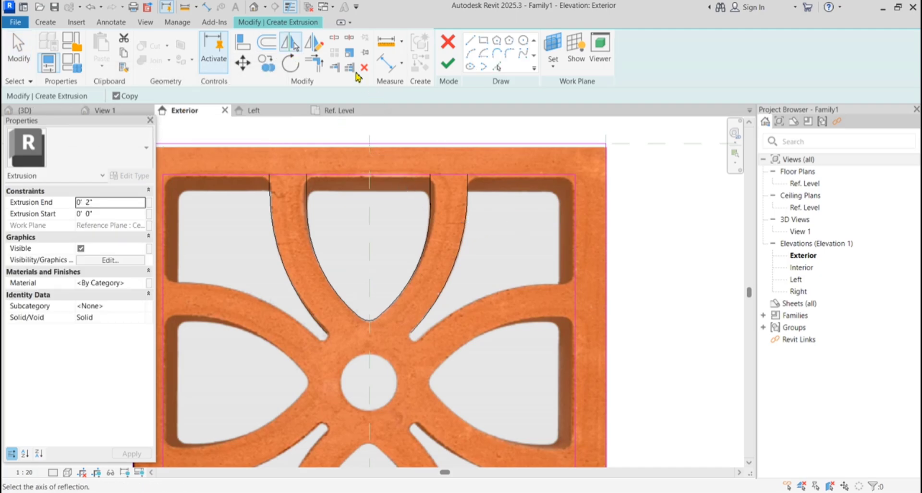
left_click(313, 43)
left_click(576, 174)
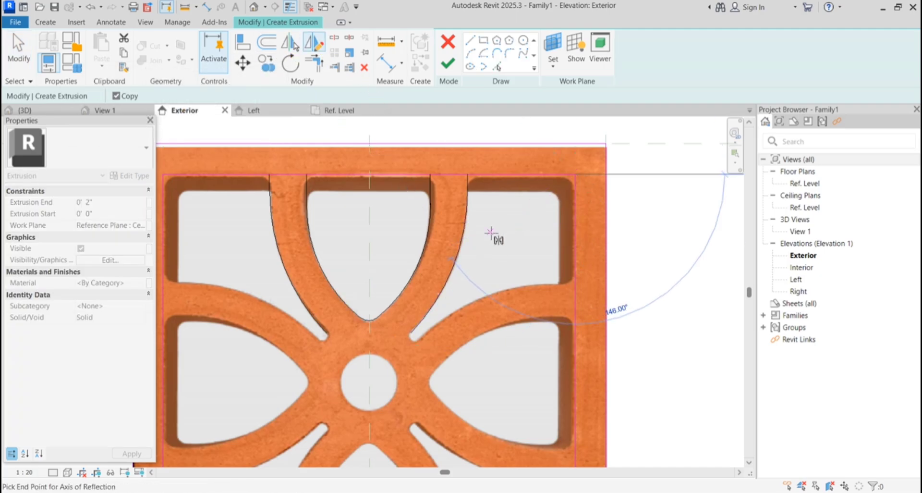
left_click(497, 242)
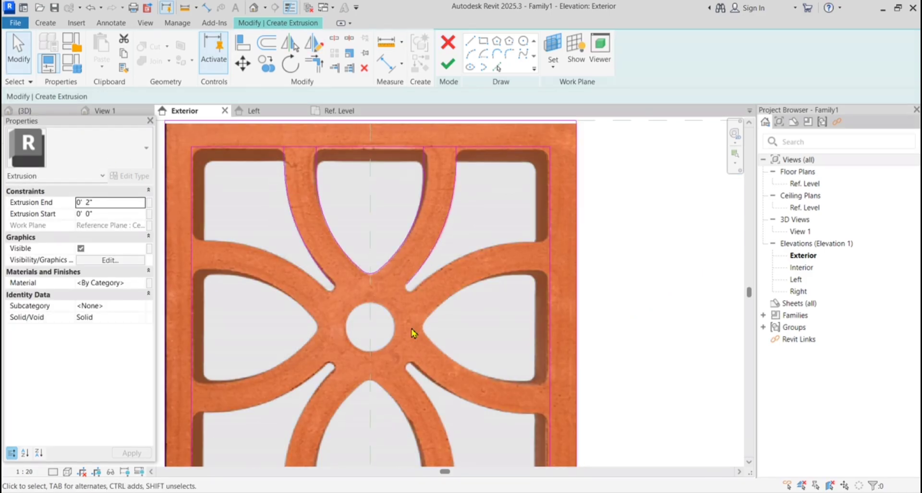
Sketch a short horizontal line inward from the inner frame's right edge at the upper side of the right petal's upper rib
scroll(407, 280, "down", 1)
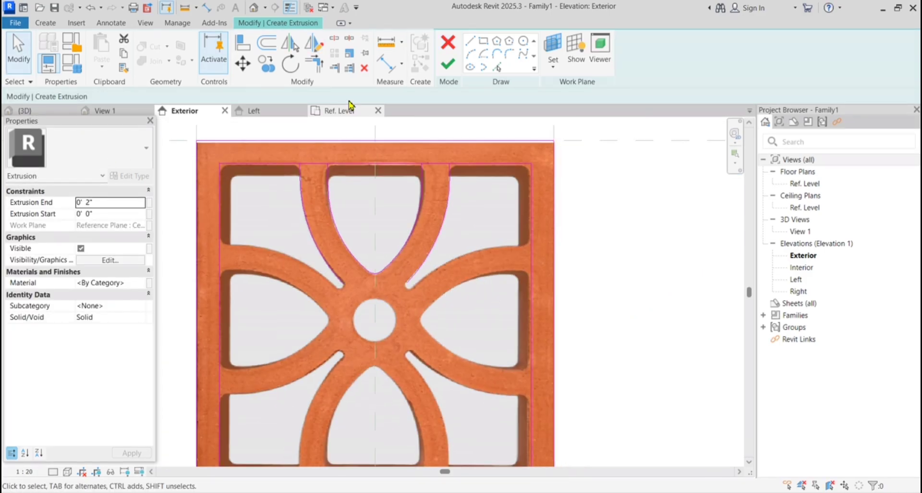
left_click(471, 43)
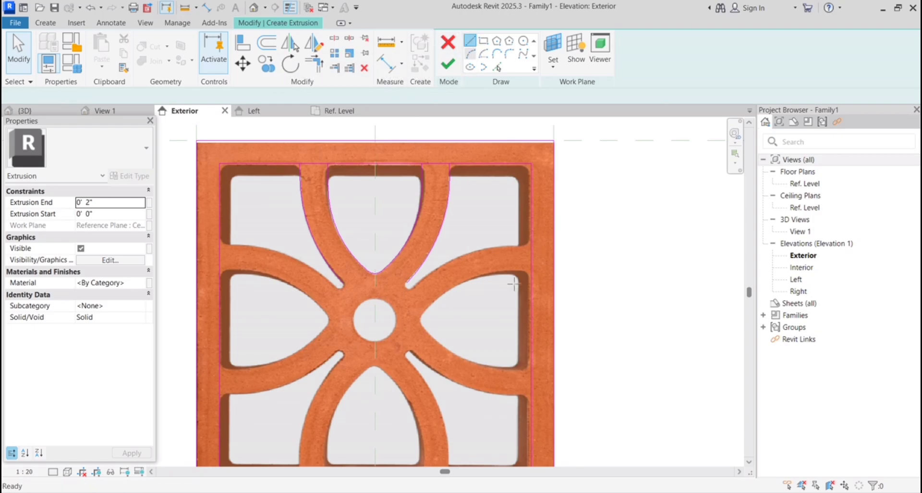
scroll(513, 239, "up", 3)
scroll(513, 239, "up", 3)
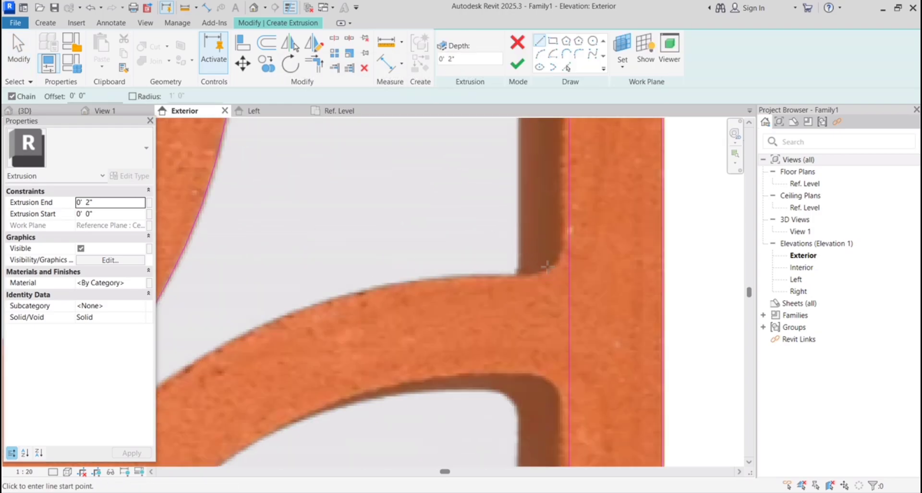
left_click(567, 268)
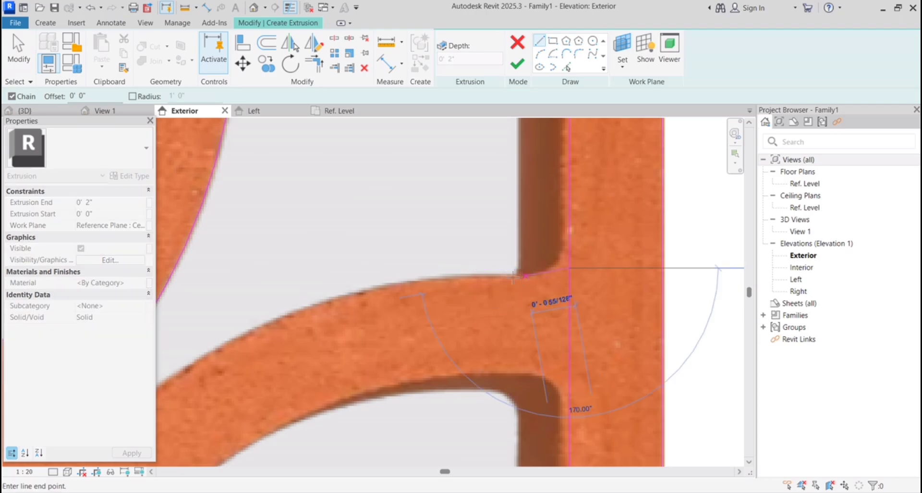
left_click(505, 267)
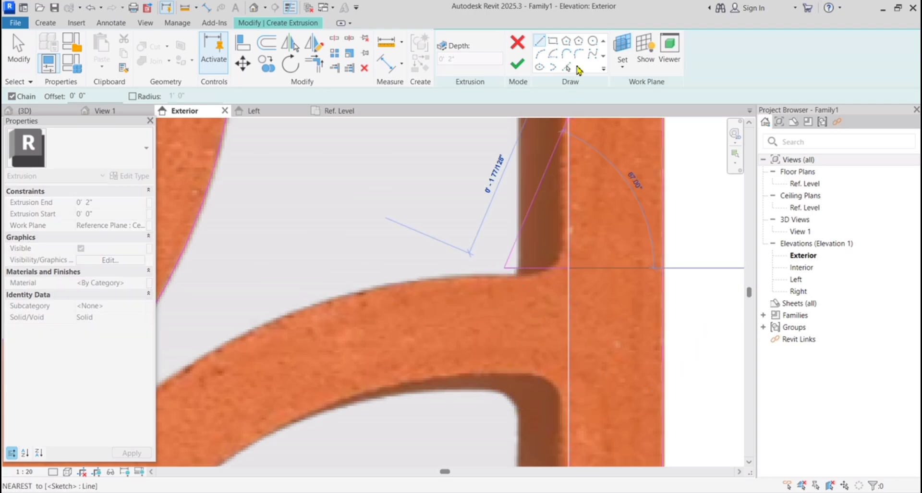
Trace the rib's upper edge with a Tangent End Arc, and close the narrow slit's rounded end onto the upper petal's outer arc
left_click(568, 54)
scroll(639, 153, "down", 2)
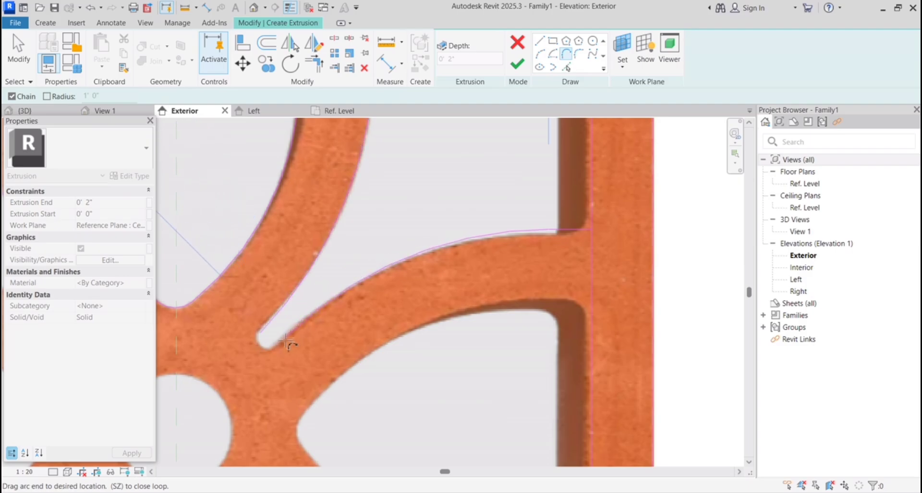
scroll(280, 346, "up", 3)
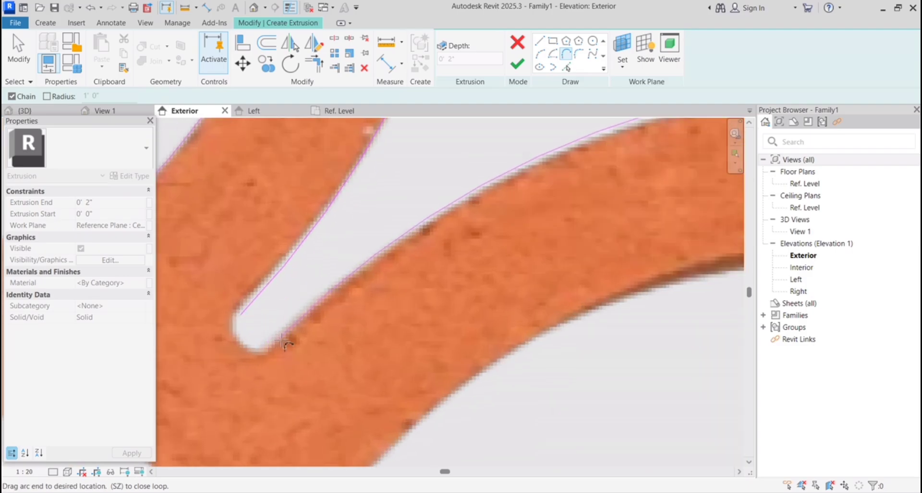
left_click(278, 341)
left_click(241, 315)
scroll(339, 312, "down", 4)
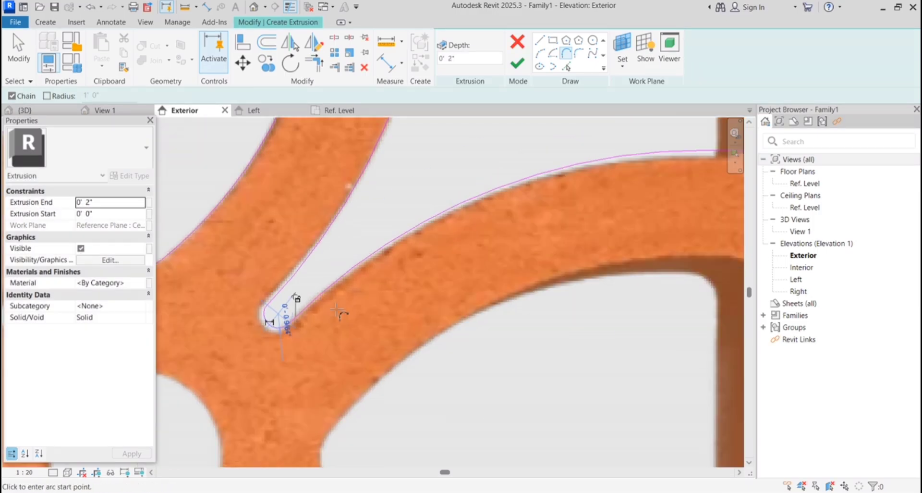
Sketch a short horizontal line at the rib's lower side, continue it with a Tangent End Arc to the right opening's tip, and end the tool
left_click(540, 42)
scroll(558, 239, "up", 5)
left_click(596, 301)
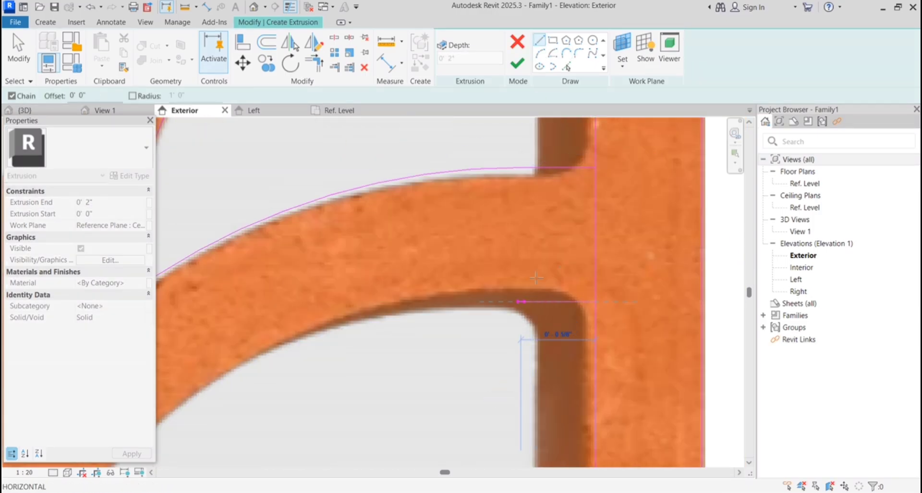
left_click(521, 301)
left_click(567, 53)
scroll(663, 219, "down", 3)
scroll(379, 361, "up", 3)
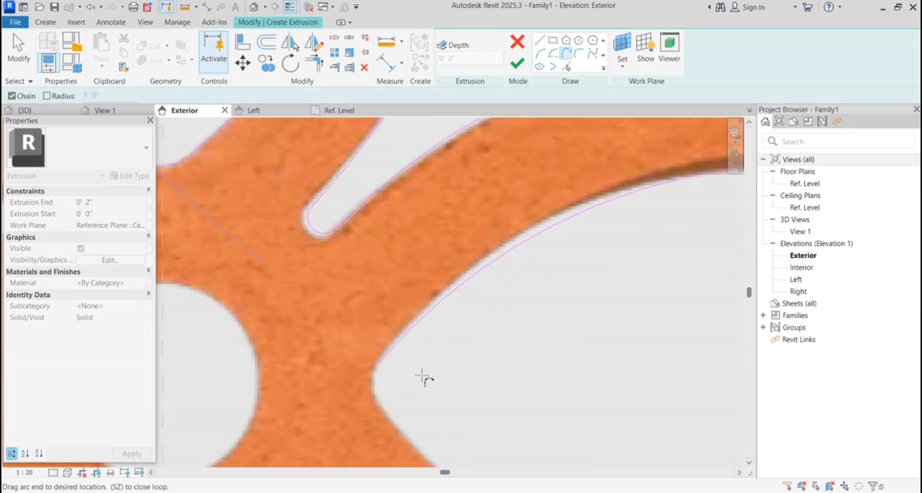
key("Escape")
key("Escape")
Nudge the traced lower arc of the right petal's upper rib slightly upward to follow the image's edge
scroll(512, 349, "down", 3)
scroll(553, 308, "up", 3)
left_click(454, 297)
scroll(454, 297, "up", 2)
left_click_drag(455, 302, 453, 295)
scroll(461, 291, "down", 6)
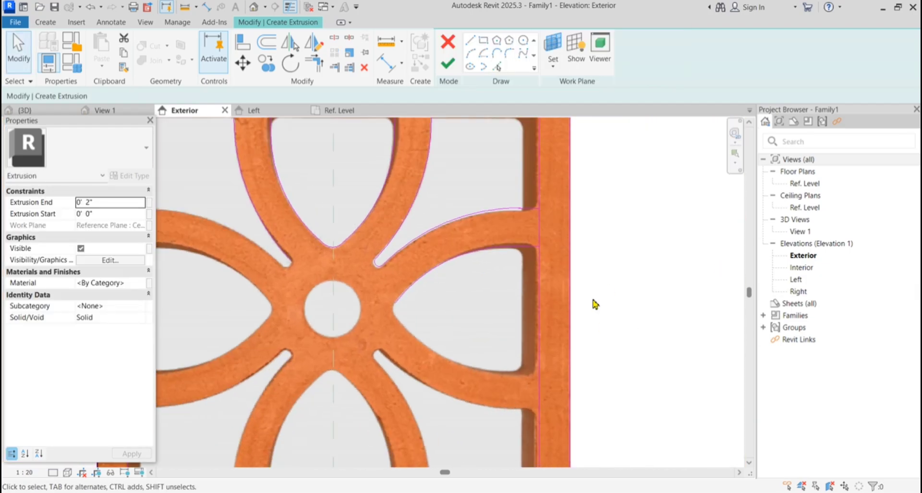
Sketch a short horizontal line at the upper side of the right petal's lower rib and continue it with a Tangent End Arc to the opening's tip
left_click(471, 41)
scroll(526, 385, "up", 5)
left_click(562, 352)
left_click(496, 352)
left_click(566, 53)
left_click(496, 352)
scroll(521, 300, "down", 2)
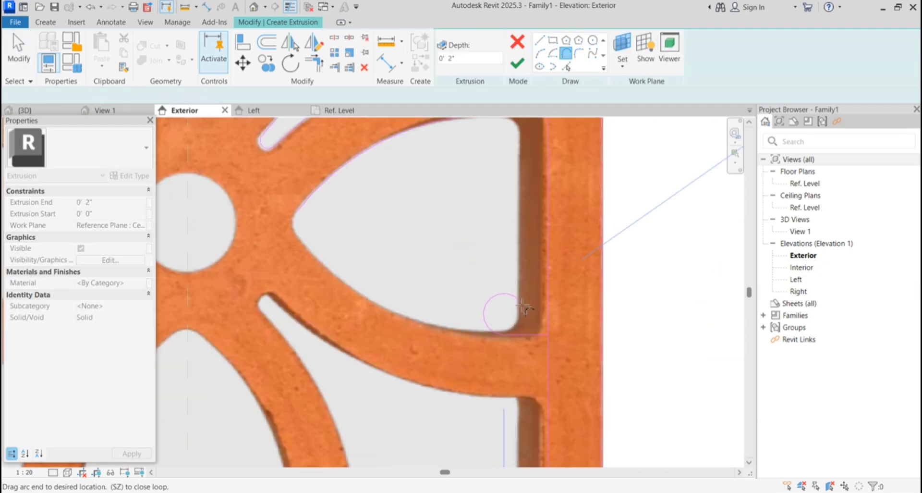
scroll(294, 214, "up", 2)
left_click(295, 200)
scroll(418, 240, "down", 3)
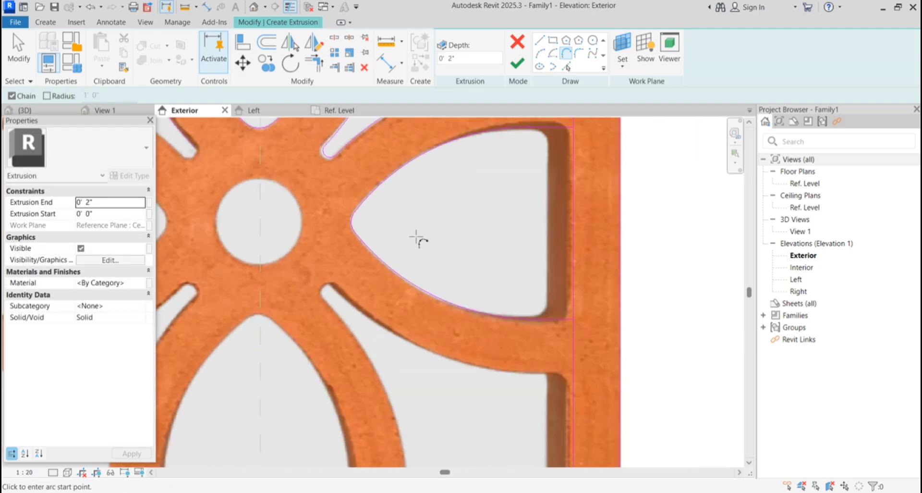
scroll(536, 361, "up", 3)
left_click(552, 356)
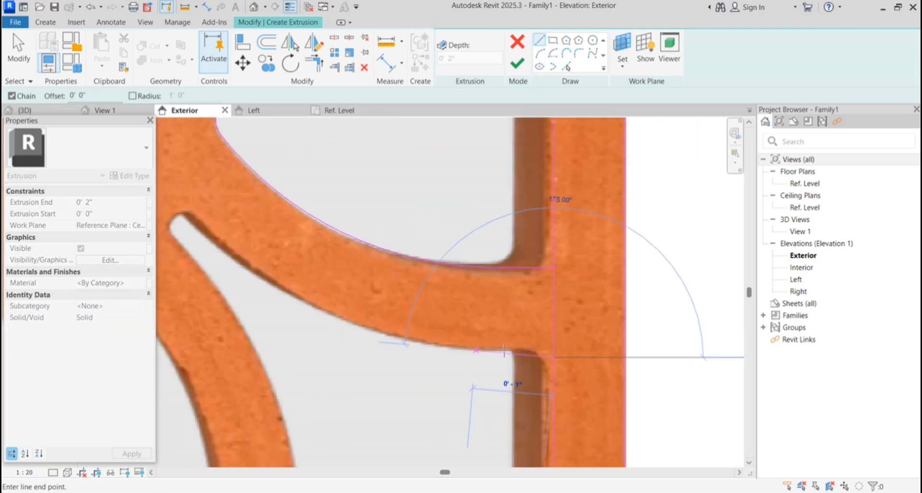
scroll(550, 361, "up", 2)
key("Escape")
Trace the lower edge of the right petal's lower rib with a short horizontal line and a Tangent End Arc to the slit, and end the tool
left_click(553, 348)
left_click(483, 345)
left_click(566, 53)
left_click(483, 348)
scroll(484, 459, "down", 2)
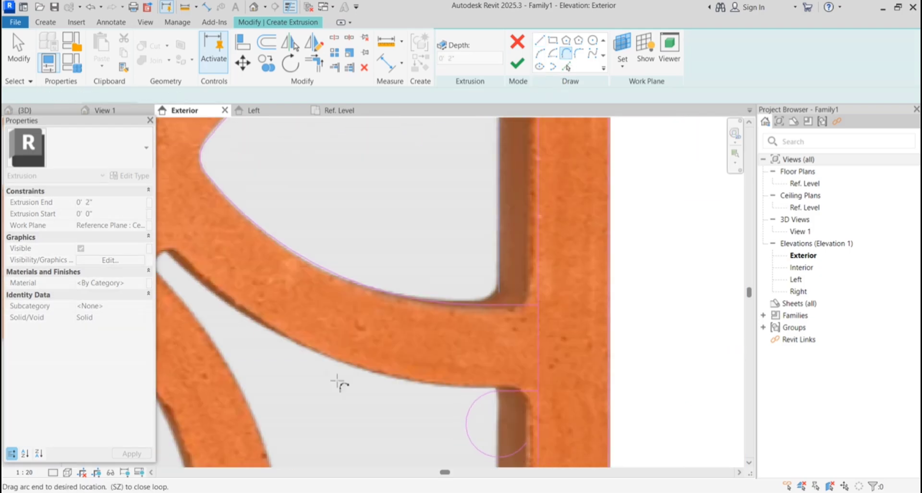
scroll(339, 381, "down", 3)
scroll(229, 300, "up", 3)
left_click(218, 301)
scroll(258, 278, "down", 3)
key("Escape")
key("Escape")
scroll(553, 236, "down", 3)
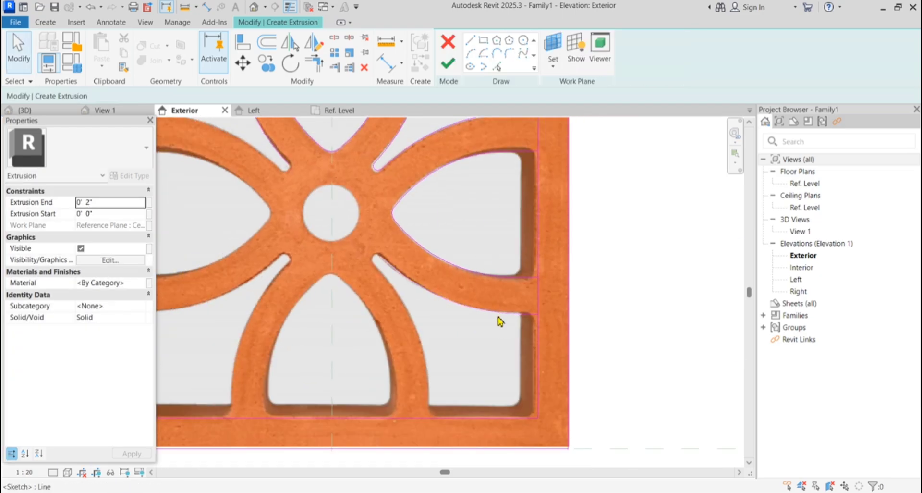
Trace the outer edge of the bottom petal's right rib with a vertical line about 3/4" long and a Tangent End Arc, closing the slit's rounded end
scroll(495, 327, "down", 1)
left_click(475, 40)
scroll(426, 415, "up", 2)
left_click(413, 272)
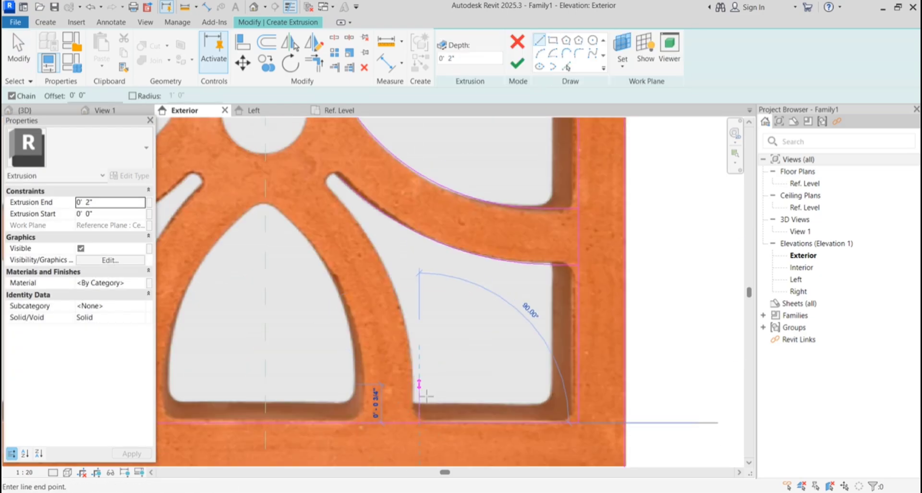
left_click(413, 384)
left_click(567, 53)
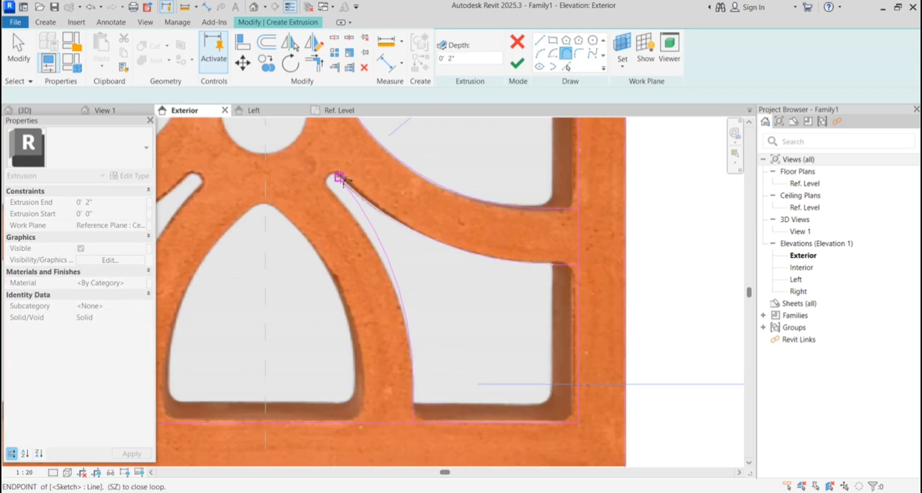
scroll(336, 182, "up", 4)
left_click(345, 172)
scroll(356, 166, "down", 3)
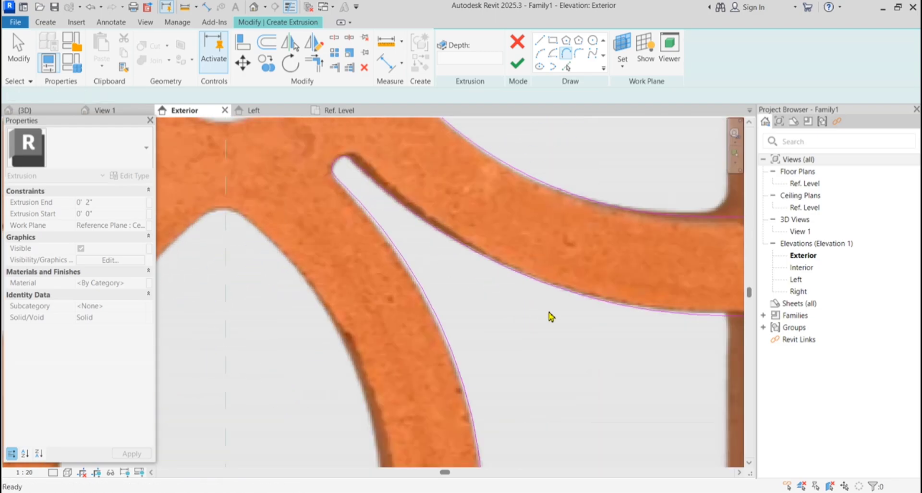
Trace the inner edge of the bottom petal's right rib with a vertical line about 3/4" long and a Tangent End Arc to the opening's tip
scroll(550, 315, "down", 3)
left_click(540, 41)
scroll(417, 398, "up", 3)
left_click(448, 423)
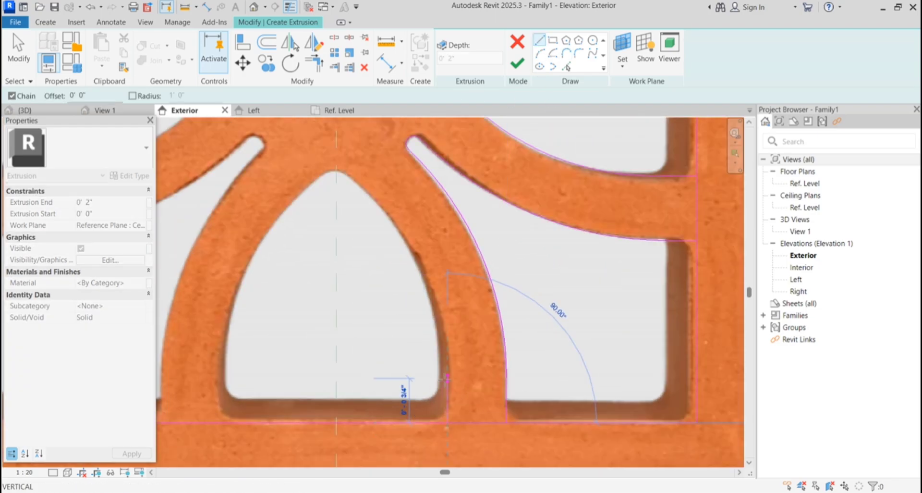
left_click(448, 378)
left_click(566, 54)
left_click(339, 172)
scroll(488, 208, "down", 3)
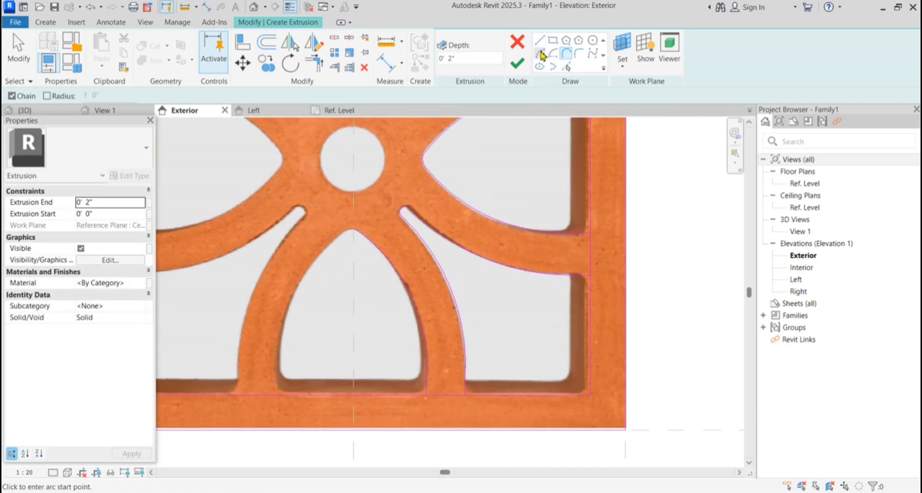
Trace both edges of the bottom petal's left rib with short vertical lines and Tangent End Arcs, closing the inner edge at the opening's tip
left_click(540, 41)
scroll(451, 226, "up", 3)
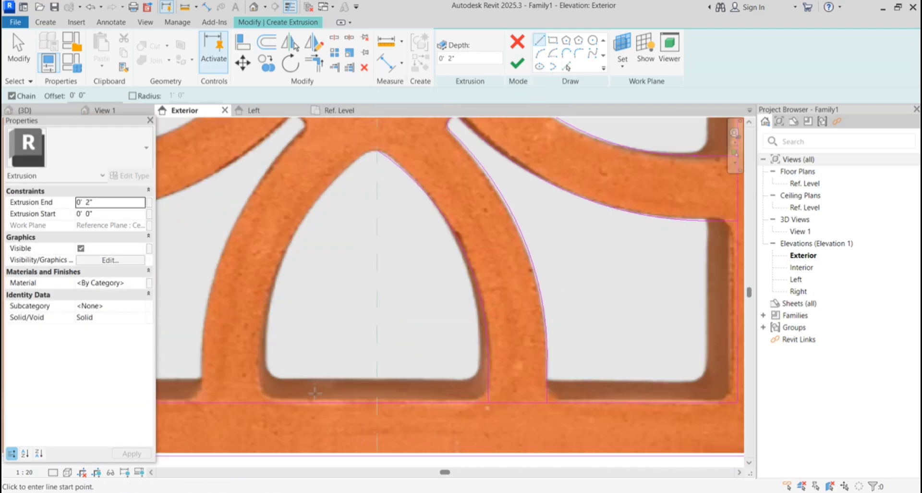
left_click(566, 53)
scroll(348, 153, "up", 5)
left_click(383, 157)
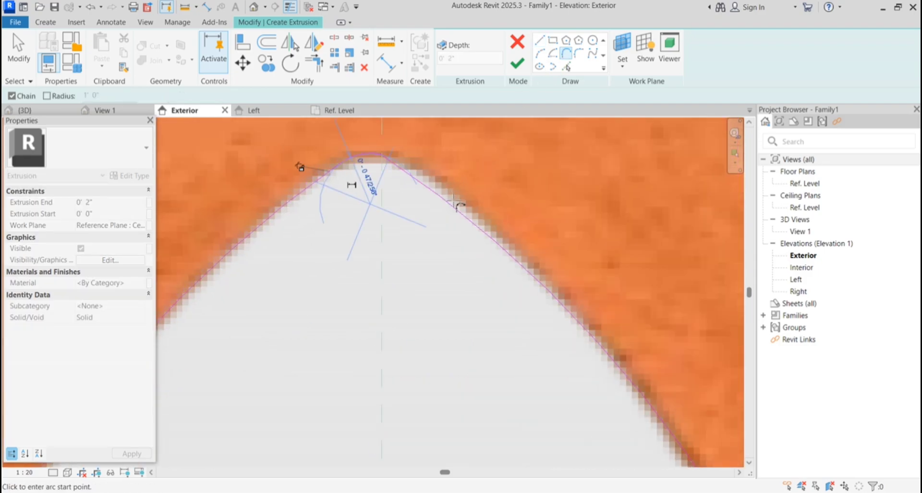
scroll(504, 211, "down", 6)
scroll(345, 206, "up", 5)
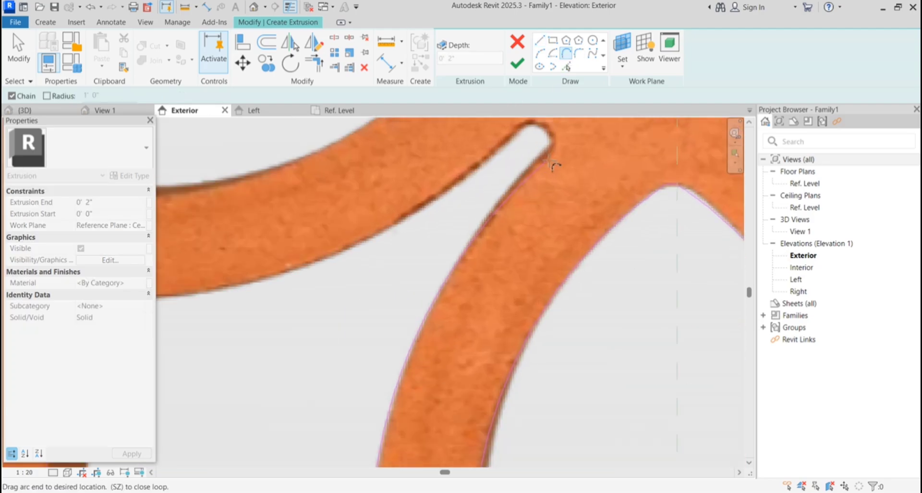
Trace the lower edge of the left petal's lower rib with a short horizontal line and a Tangent End Arc, closing the slit's rounded end
left_click(540, 40)
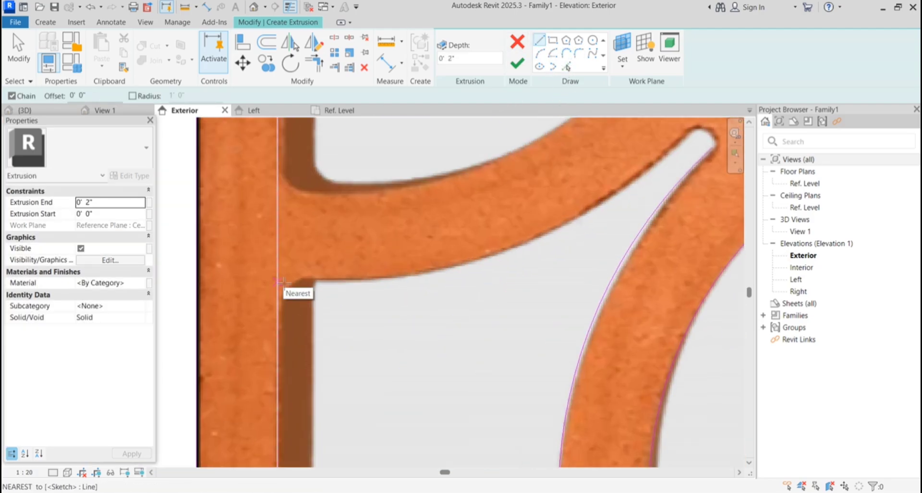
left_click(288, 274)
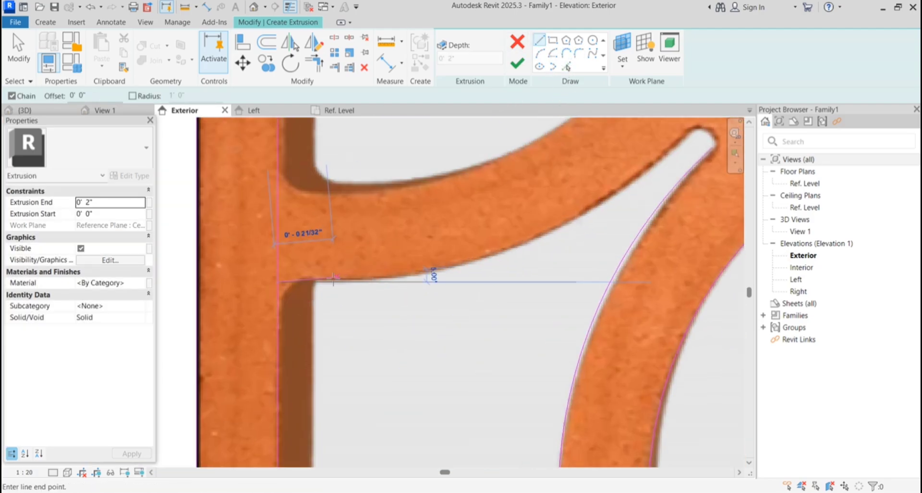
left_click(351, 275)
left_click(567, 53)
left_click(584, 240)
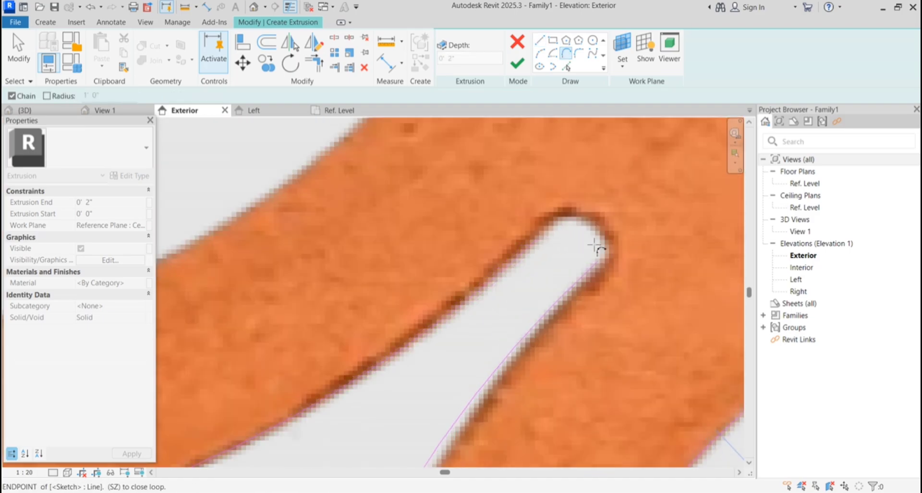
left_click(600, 260)
scroll(582, 265, "down", 3)
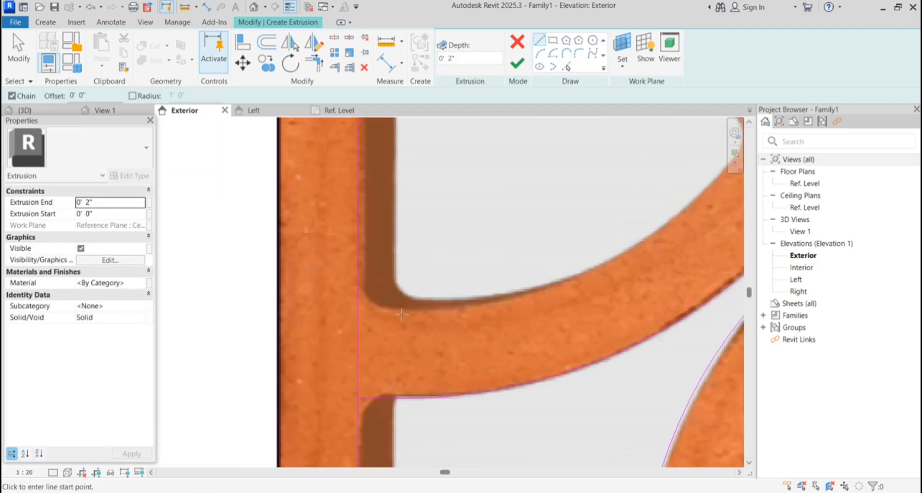
Trace the left opening's lower and upper edges with short horizontal lines and Tangent End Arcs meeting at its tip, and end the tool
left_click(352, 297)
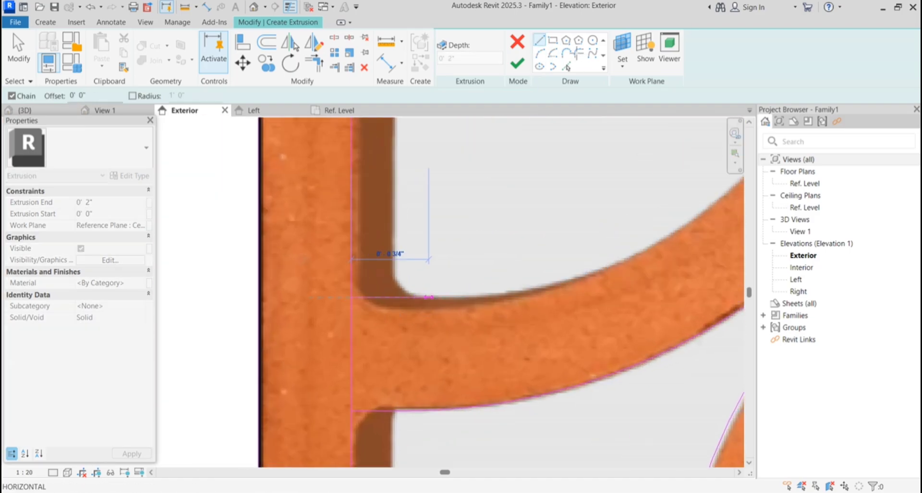
left_click(429, 297)
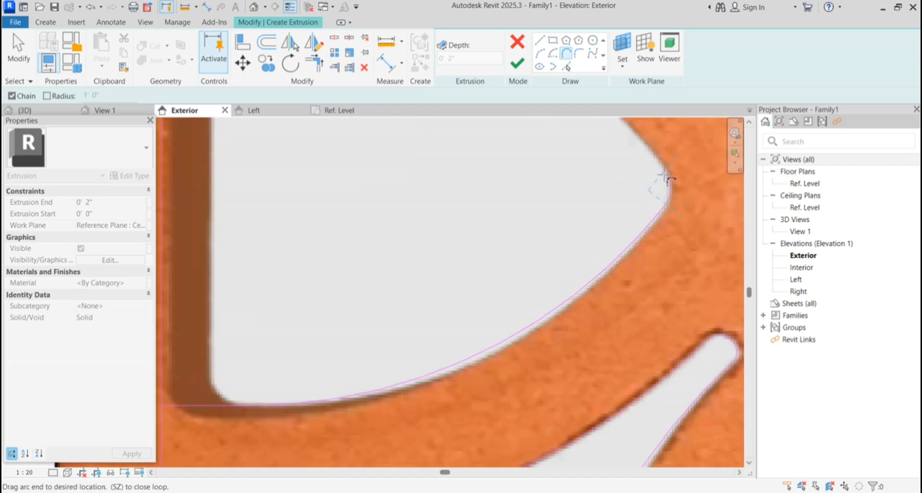
left_click(539, 40)
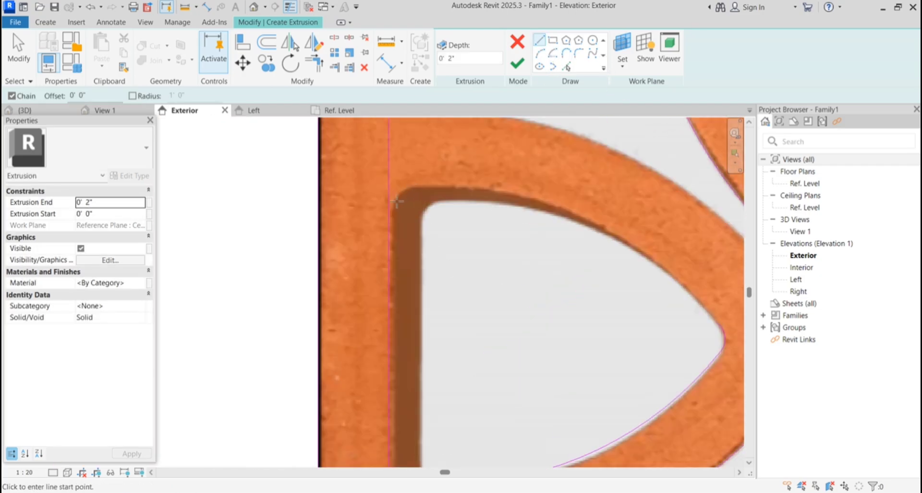
left_click(567, 54)
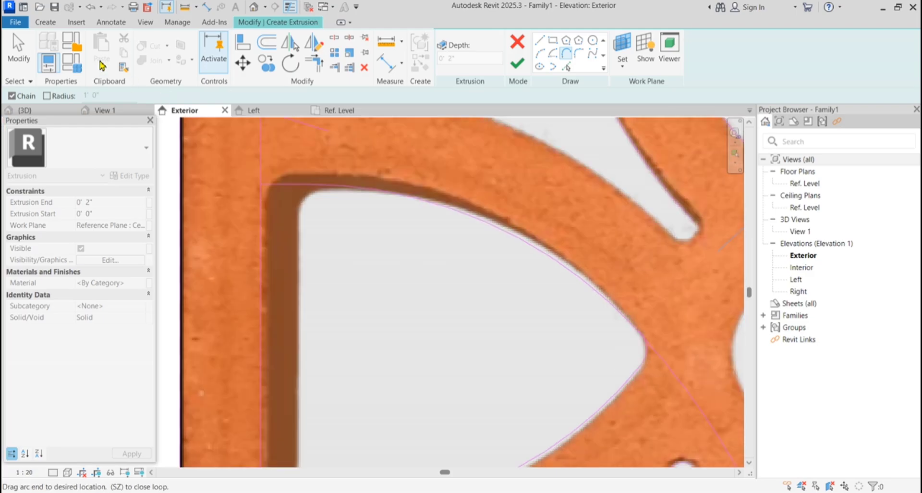
key("Escape")
key("Escape")
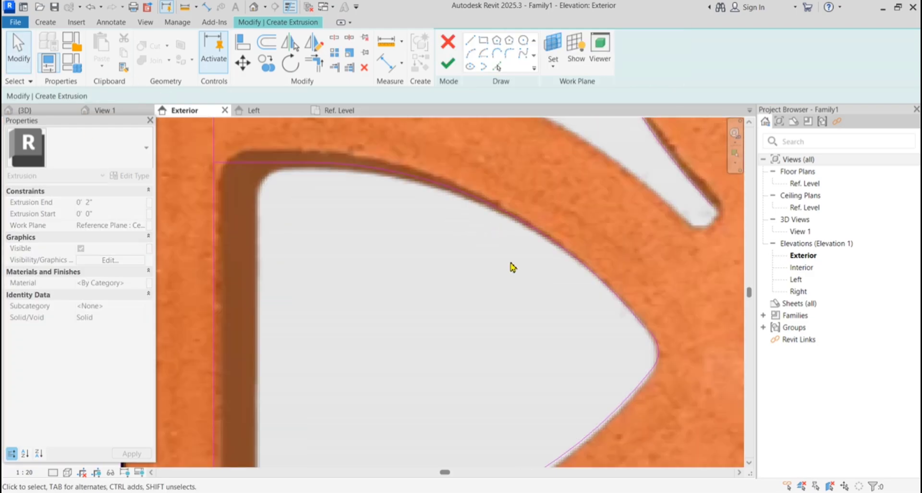
scroll(513, 267, "down", 5)
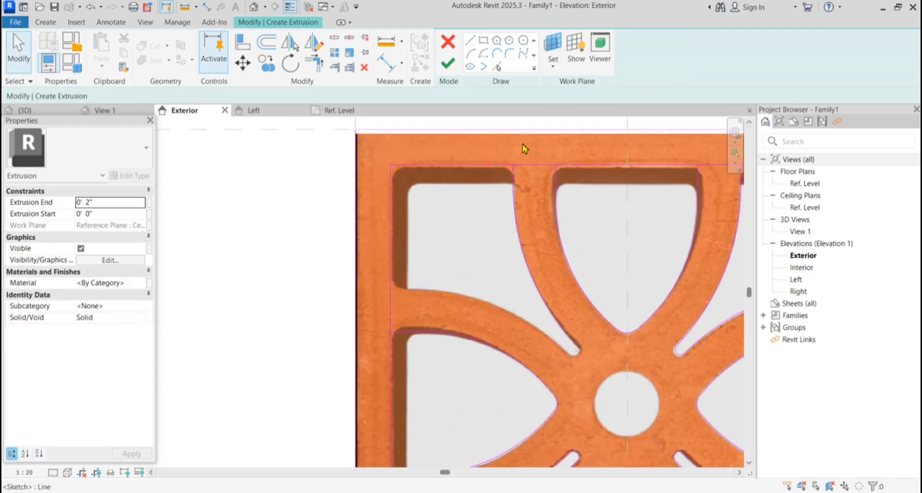
Trace the upper edge of the left petal's upper rib with a short horizontal line and a Tangent End Arc, close the slit's rounded end, and end the tool
key("l")
key("i")
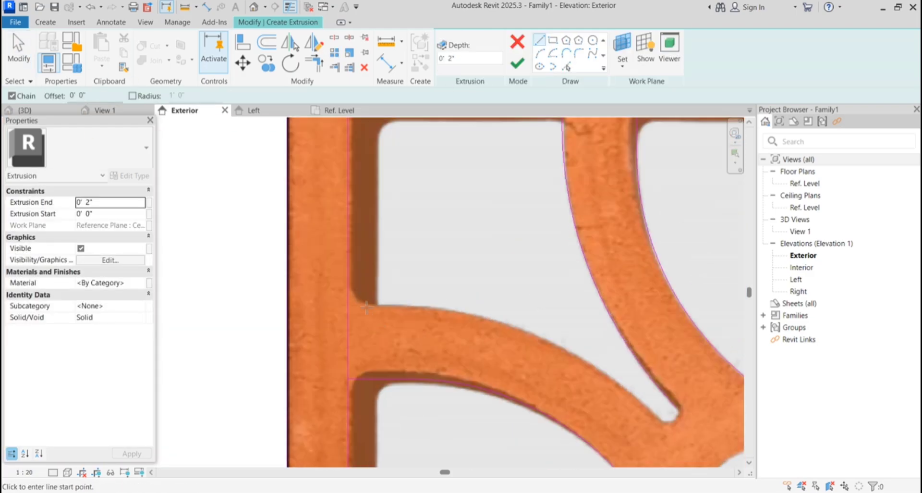
left_click(349, 303)
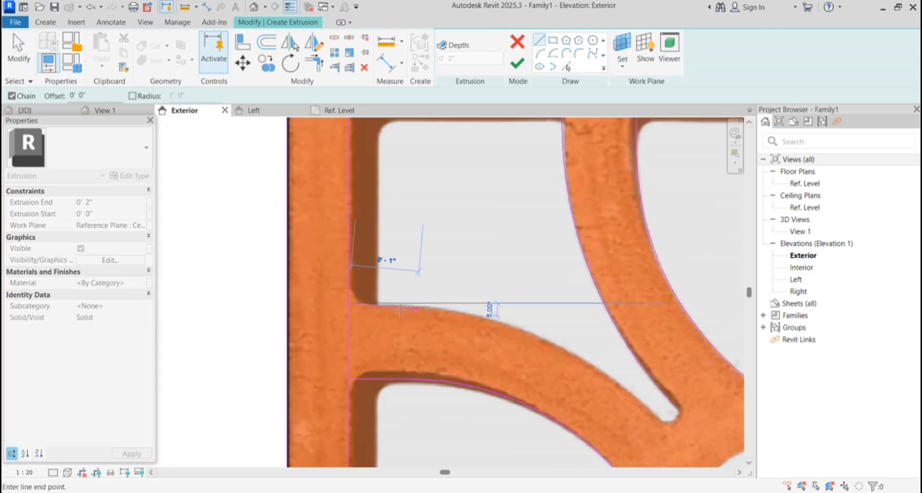
left_click(390, 303)
left_click(566, 53)
scroll(681, 426, "up", 3)
left_click(646, 416)
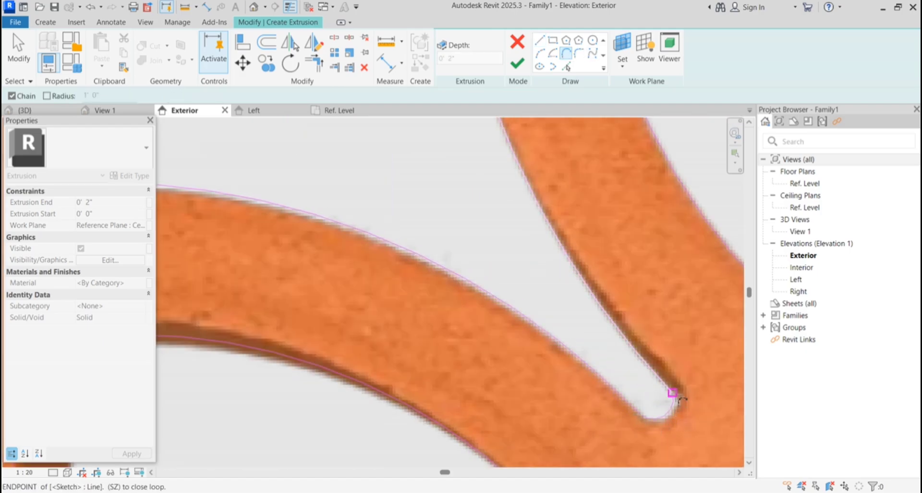
left_click(674, 394)
scroll(498, 308, "down", 6)
scroll(517, 256, "down", 6)
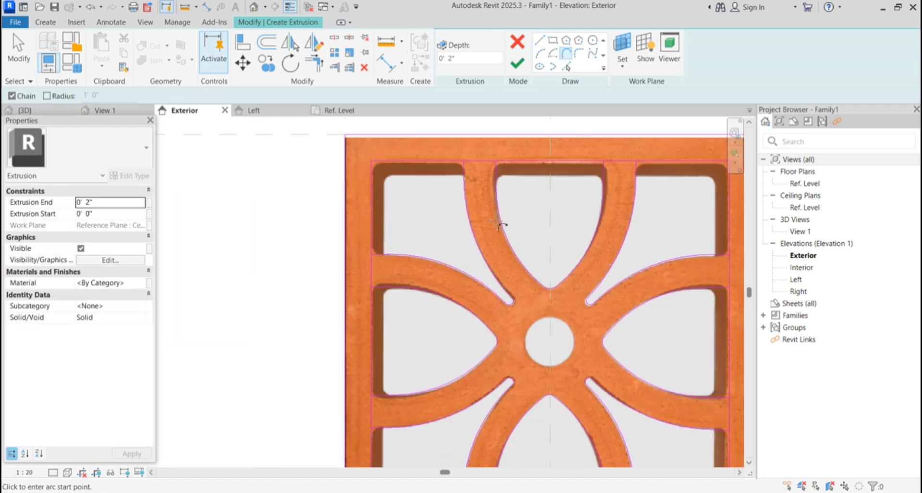
left_click(18, 48)
Split the inner frame's bottom line at both edges of the bottom petal's left rib and at the inner edge of its right rib
scroll(641, 361, "up", 2)
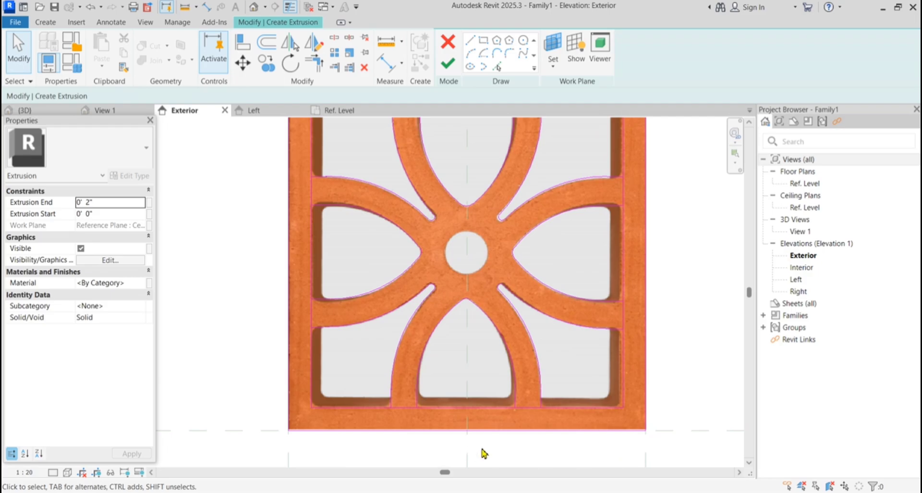
scroll(410, 426, "up", 5)
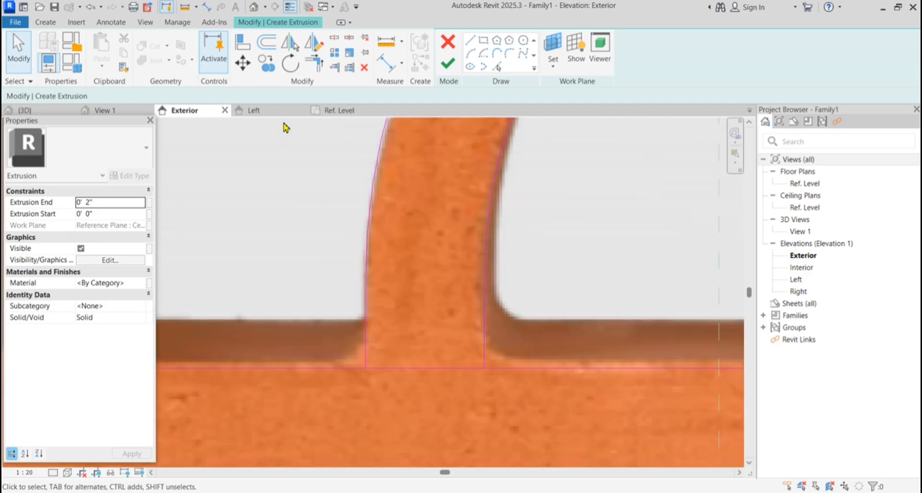
left_click(338, 39)
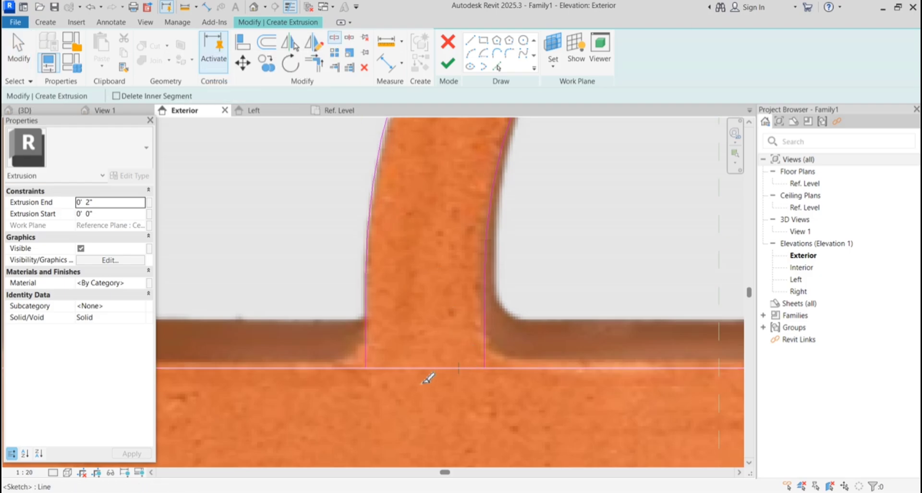
scroll(376, 383, "up", 3)
left_click(362, 360)
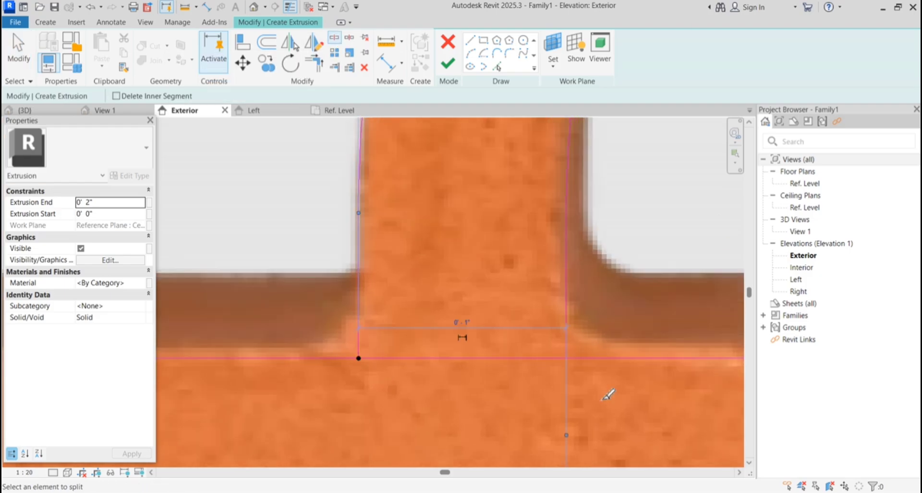
left_click(566, 358)
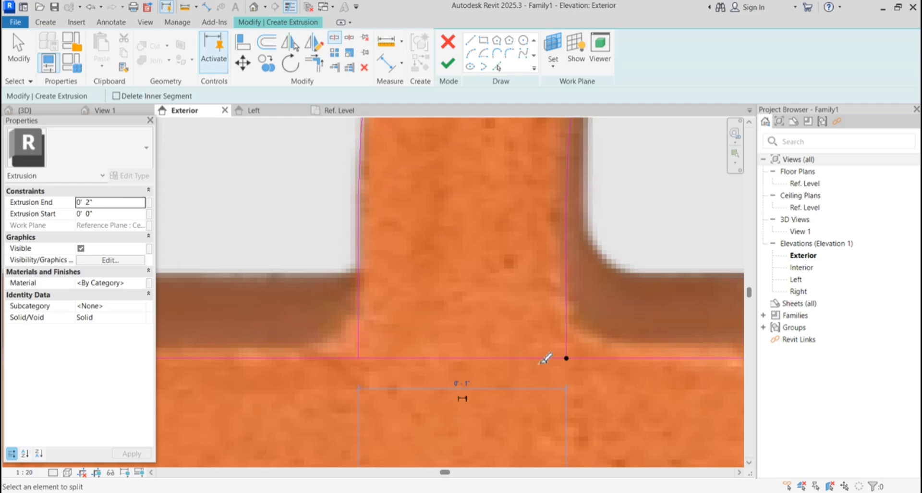
scroll(466, 367, "down", 5)
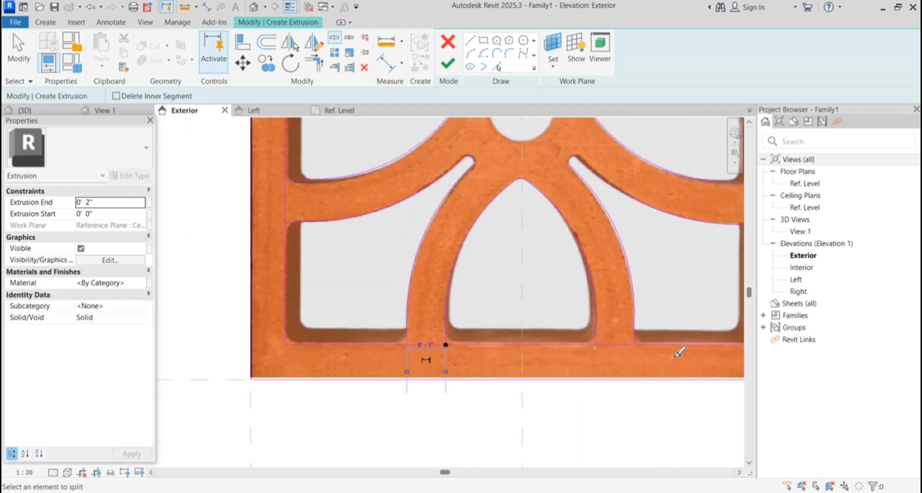
scroll(677, 351, "up", 2)
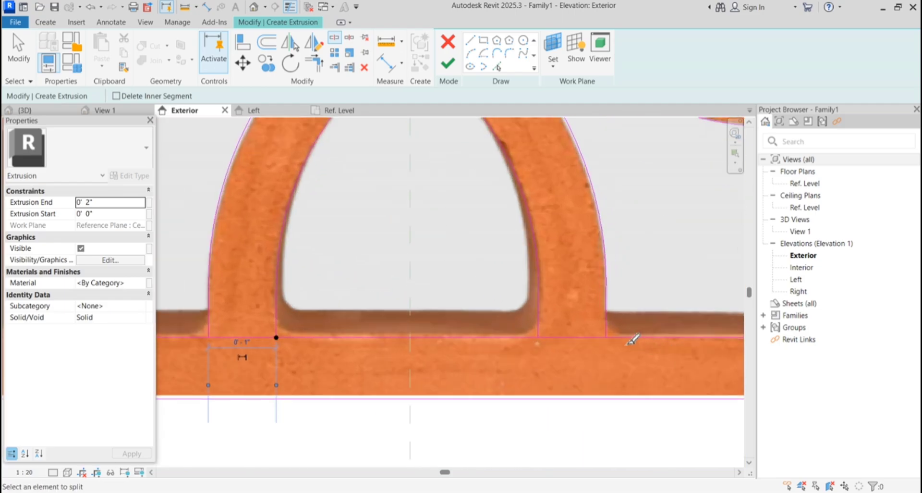
left_click(539, 338)
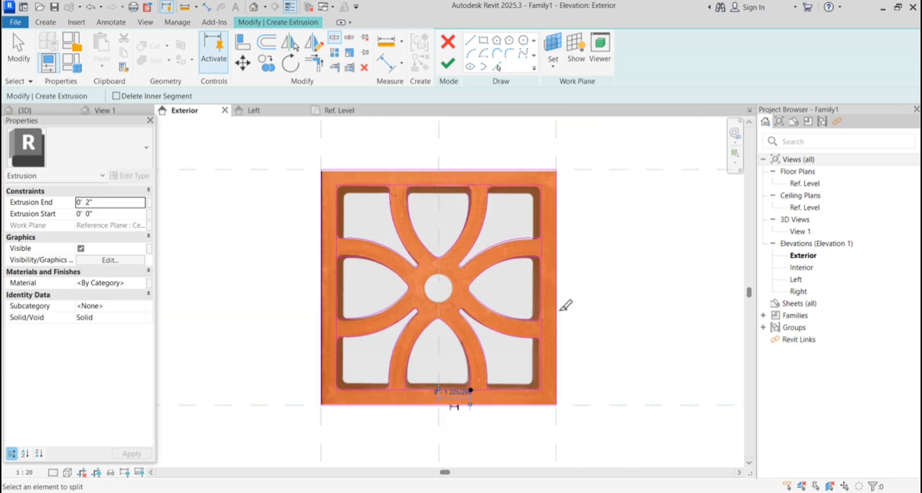
Split the inner frame's right line where the edges of the right petal's lower and upper ribs meet it
scroll(563, 310, "up", 5)
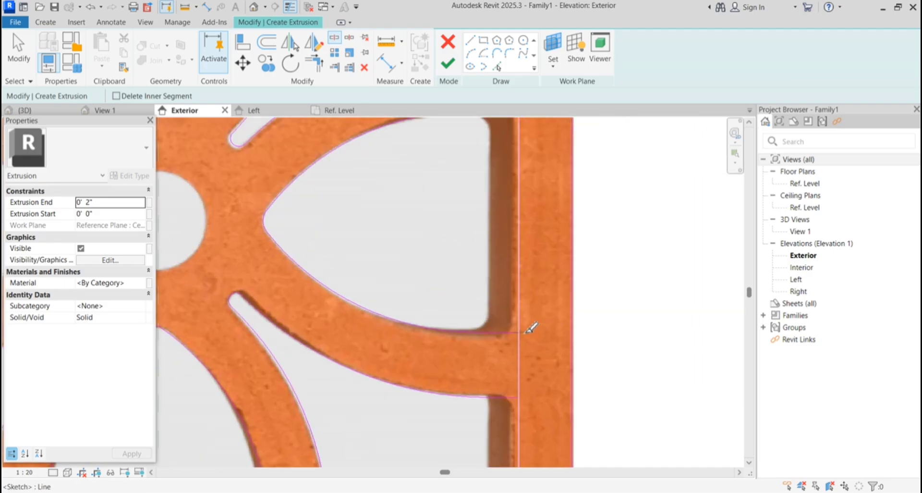
left_click(524, 332)
scroll(566, 444, "down", 4)
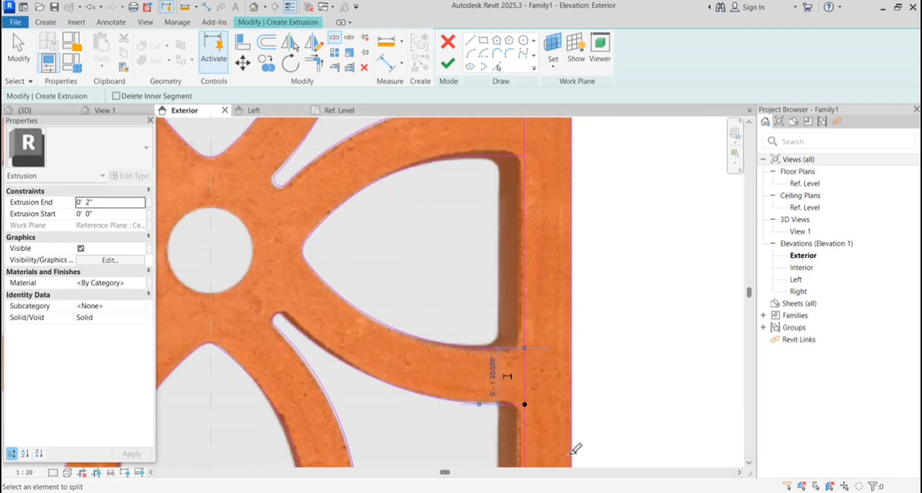
scroll(558, 250, "up", 3)
left_click(547, 268)
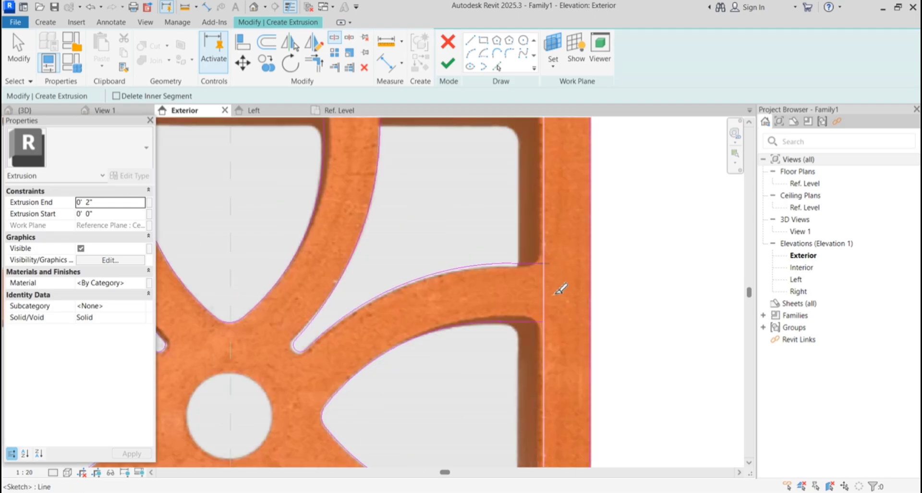
left_click(547, 327)
scroll(588, 370, "down", 3)
scroll(479, 206, "up", 3)
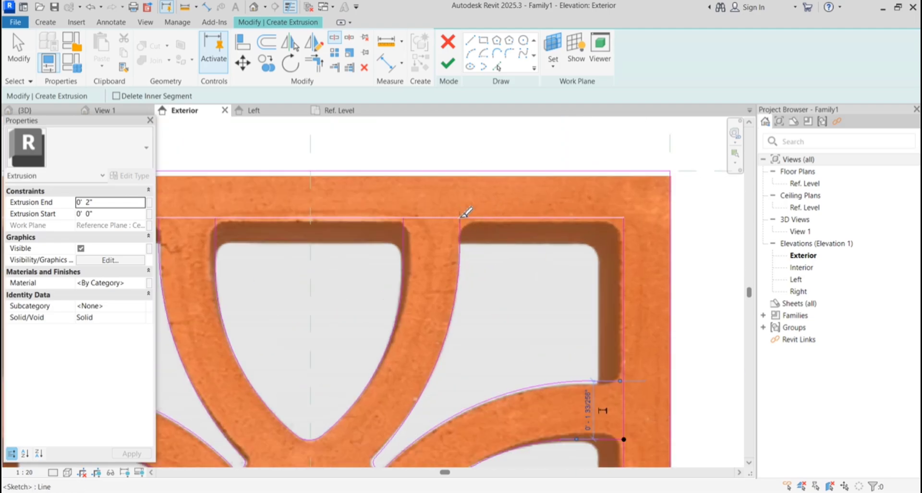
Split the inner frame's top line at the inner and outer edges of both ribs of the top petal
left_click(458, 216)
left_click(404, 216)
scroll(547, 254, "down", 3)
scroll(365, 236, "up", 3)
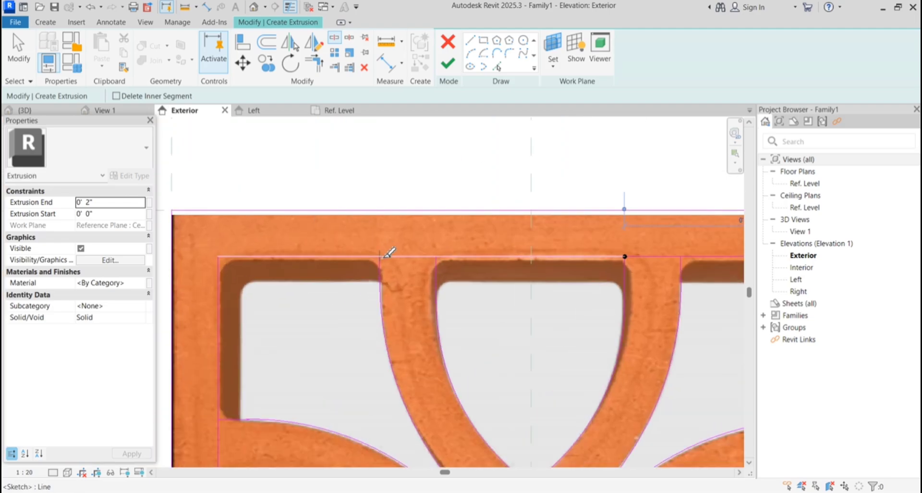
left_click(436, 256)
scroll(423, 269, "down", 3)
scroll(355, 339, "up", 4)
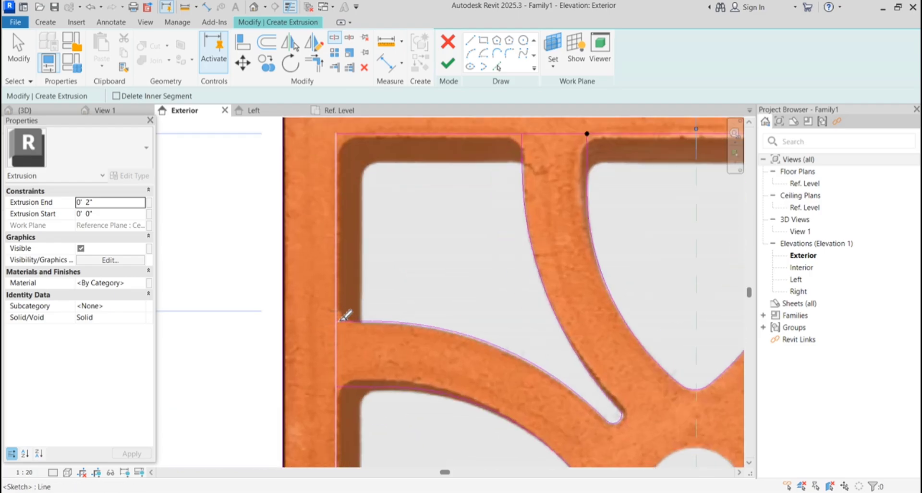
Split the inner frame's left line at the edges of both ribs of the left petal, and end the Split tool
left_click(341, 319)
left_click(341, 383)
scroll(382, 235, "down", 4)
scroll(384, 332, "up", 2)
scroll(374, 419, "up", 2)
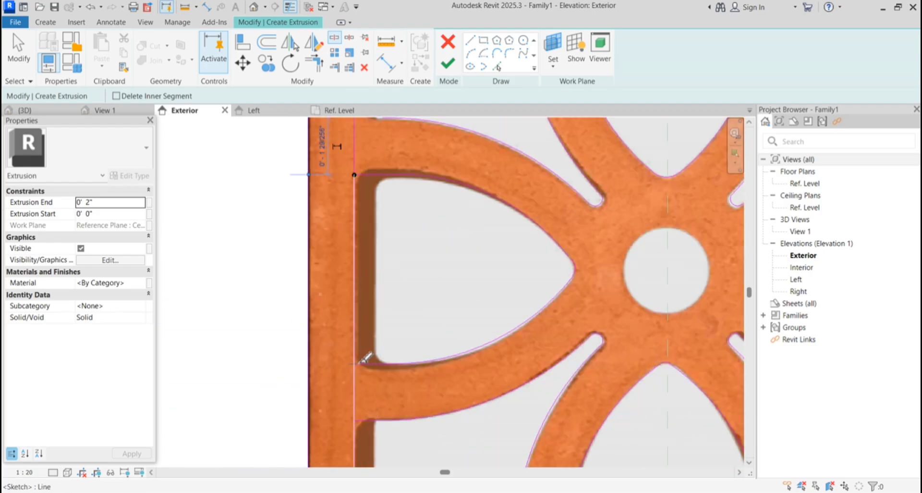
left_click(358, 420)
scroll(406, 253, "down", 4)
scroll(439, 309, "up", 2)
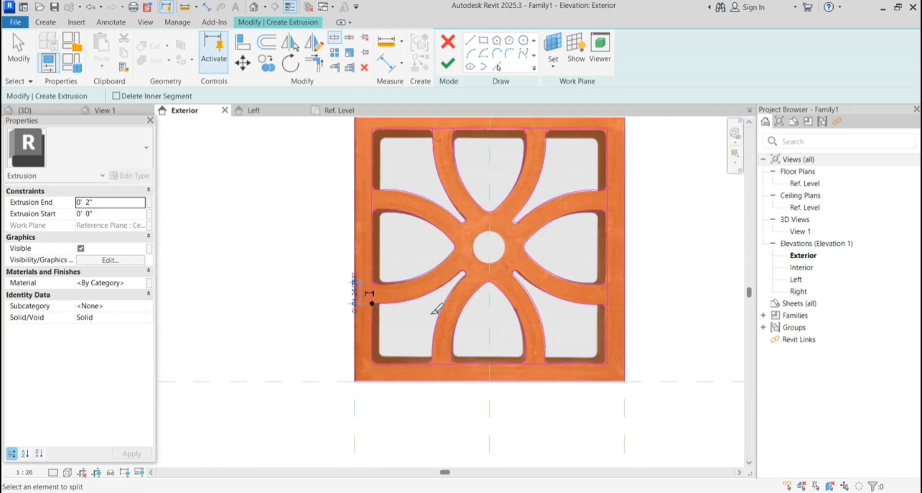
key("Escape")
key("Escape")
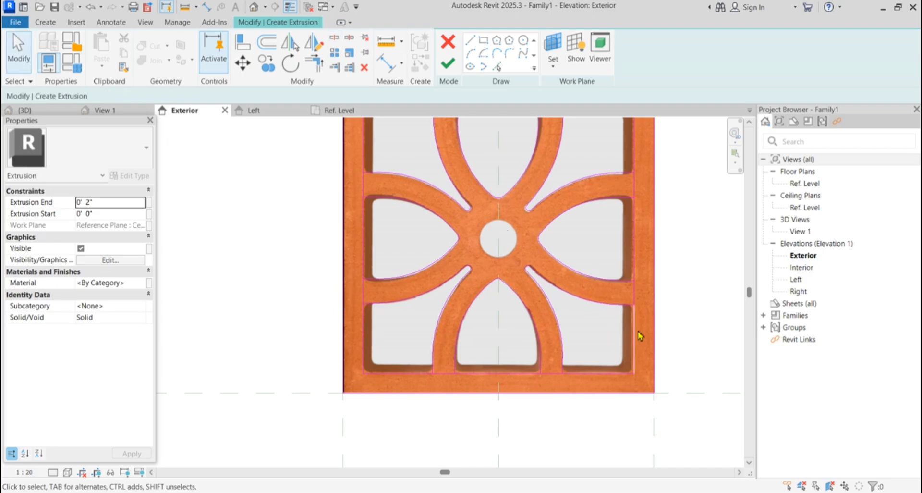
Delete the two inner frame segments that cross the ends of the bottom petal's ribs
scroll(639, 334, "up", 2)
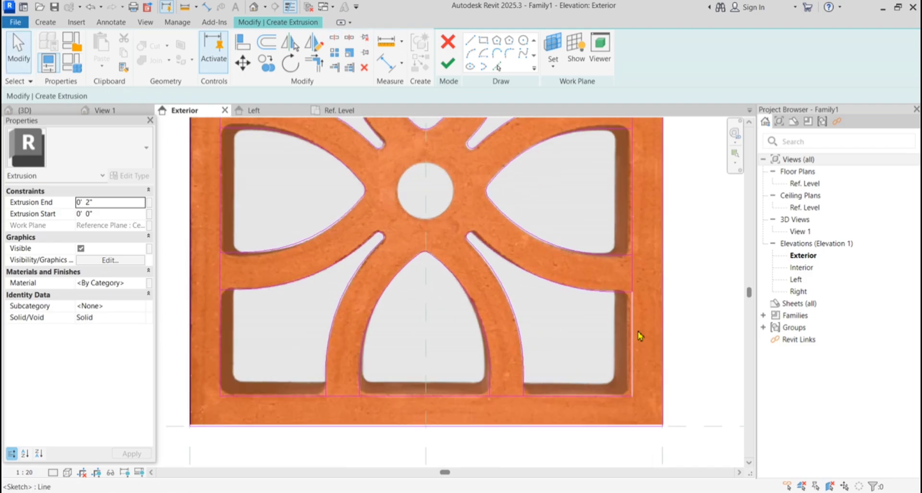
left_click(339, 396)
left_click(511, 402)
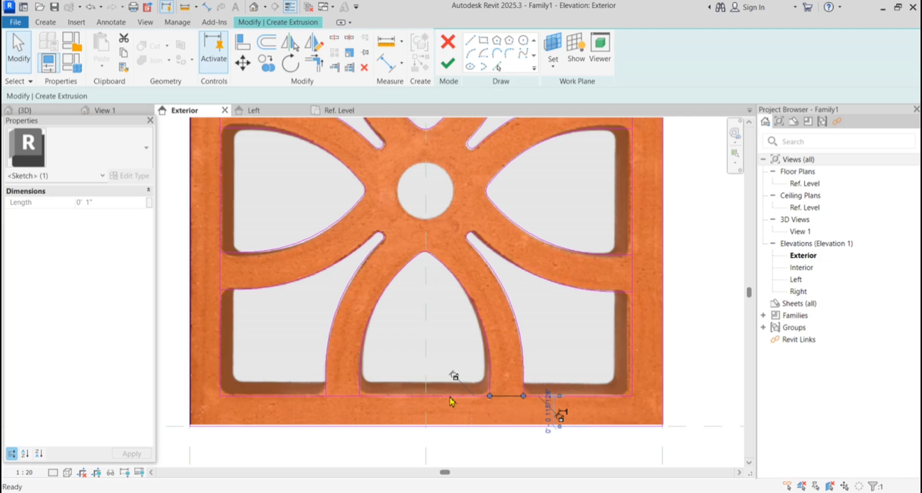
key("Escape")
left_click(350, 397)
key("Escape")
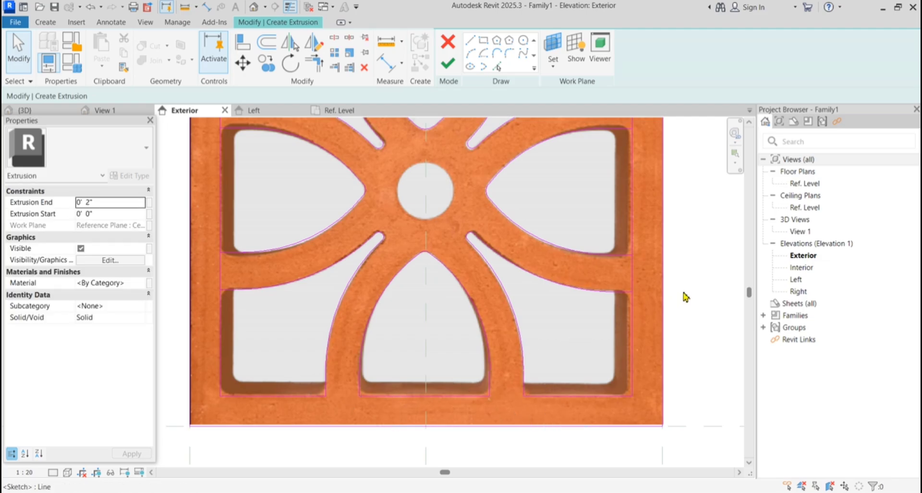
Delete the two inner frame segments that cross the ends of the right petal's lower and upper ribs
scroll(617, 317, "up", 3)
left_click(614, 318)
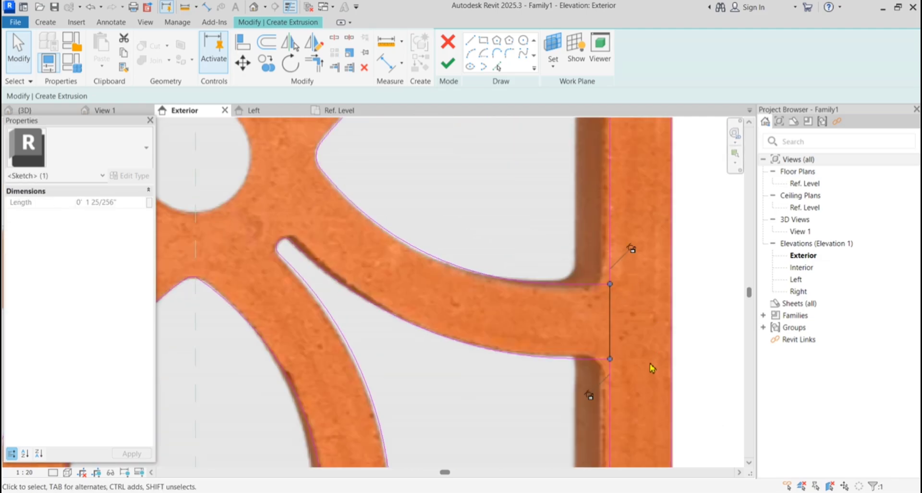
key("Delete")
scroll(588, 408, "down", 3)
scroll(599, 212, "up", 3)
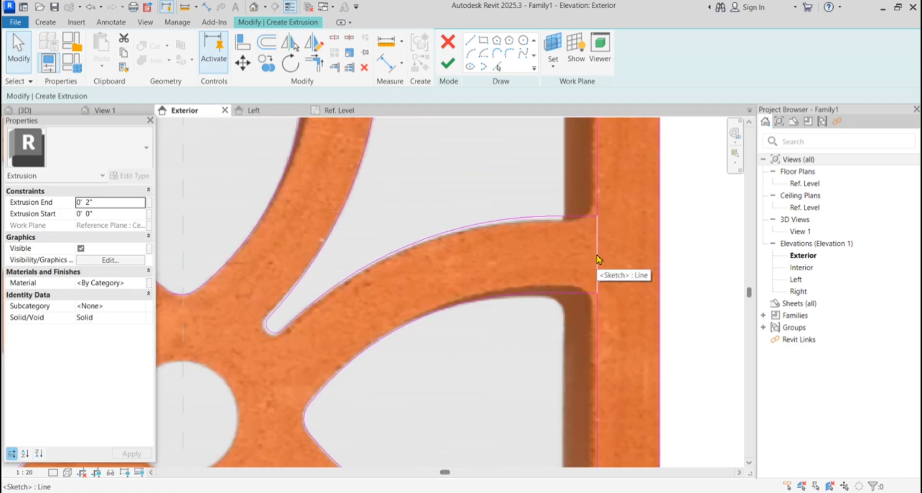
left_click(600, 251)
key("Delete")
scroll(607, 331, "down", 3)
scroll(511, 200, "up", 2)
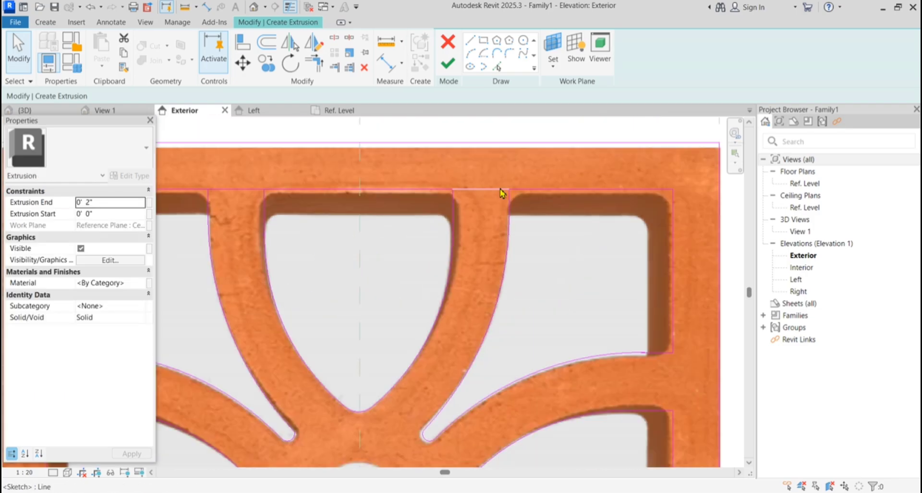
Delete the two inner frame segments that cross the ends of the top petal's ribs
left_click(501, 190)
key("Delete")
scroll(606, 248, "down", 2)
scroll(392, 198, "up", 1)
scroll(390, 198, "up", 2)
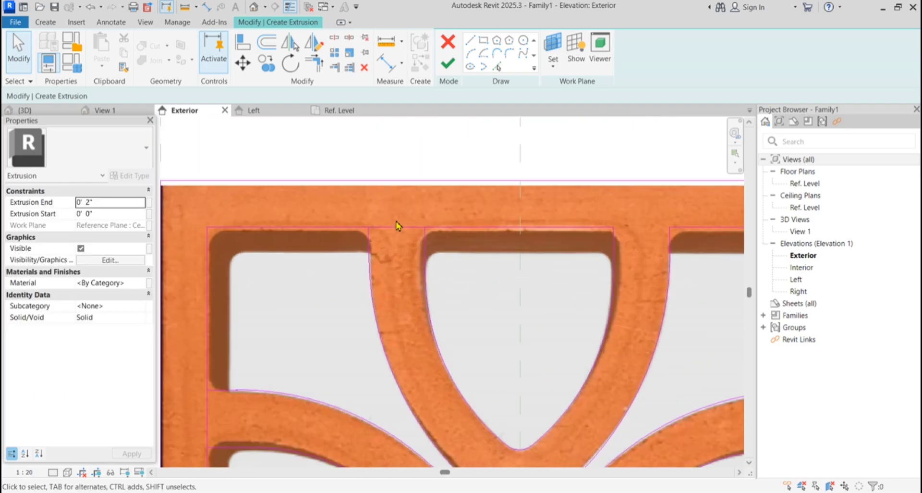
left_click(398, 226)
key("Delete")
scroll(477, 160, "down", 5)
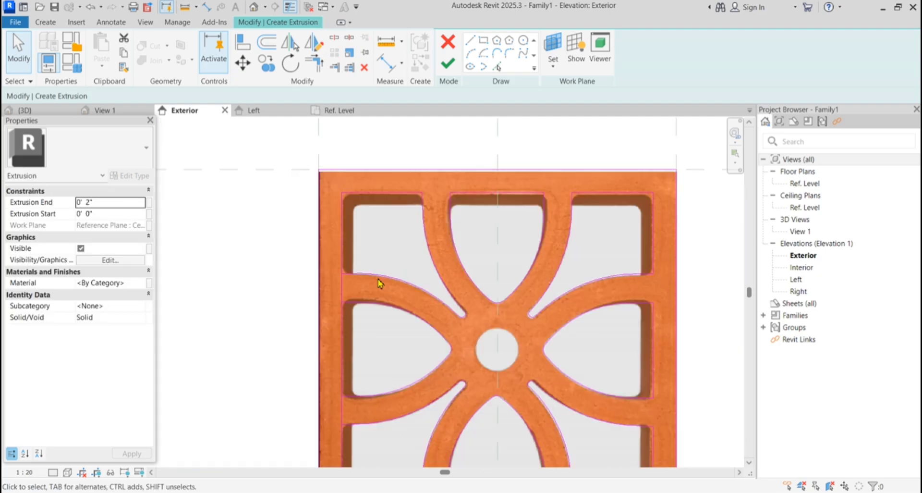
Delete the two inner frame segments that cross the ends of the left petal's ribs, and check the whole outline
left_click(342, 293)
key("Delete")
scroll(398, 283, "down", 1)
scroll(380, 358, "up", 1)
scroll(381, 361, "up", 1)
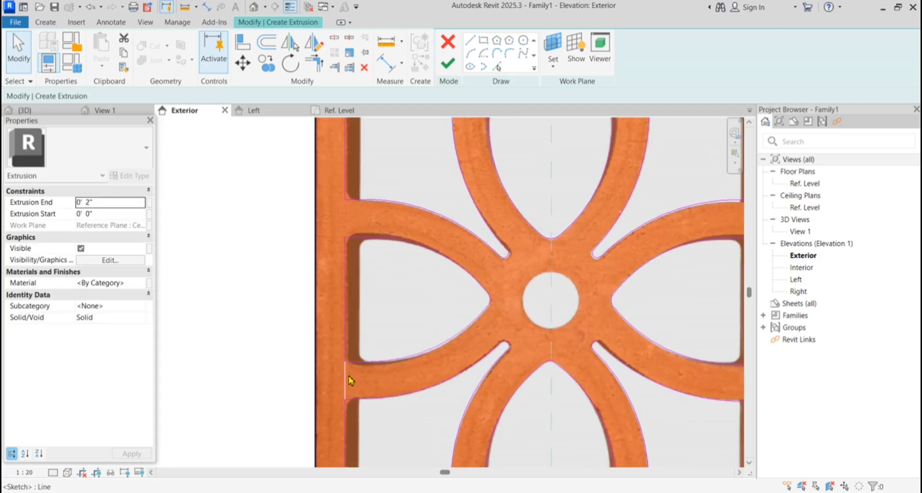
left_click(391, 324)
key("Delete")
scroll(384, 284, "down", 1)
scroll(384, 284, "down", 1)
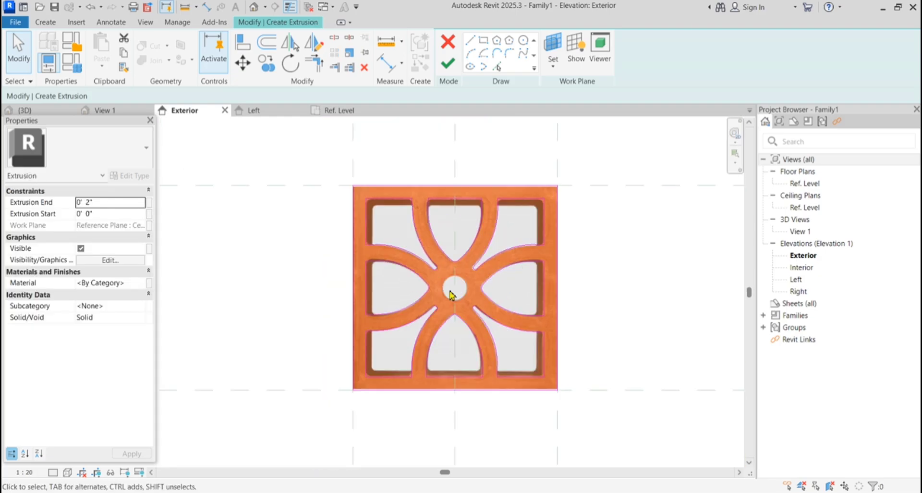
scroll(481, 313, "up", 1)
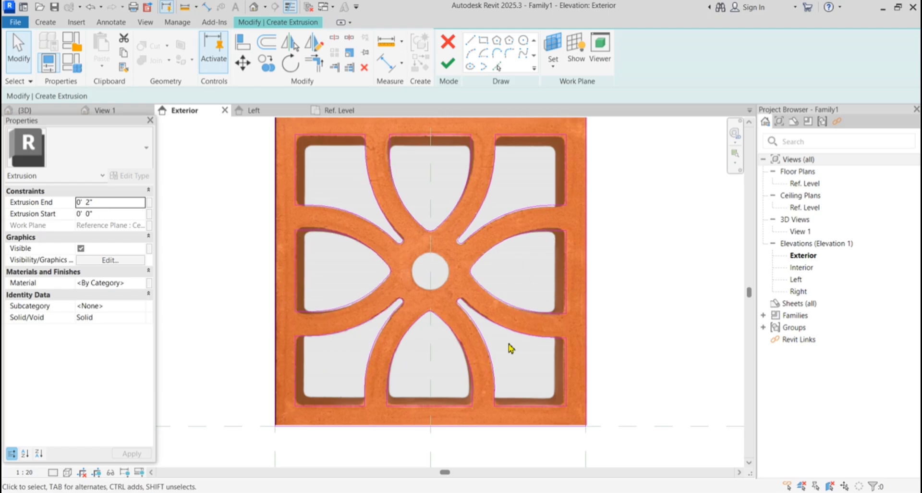
scroll(465, 364, "down", 1)
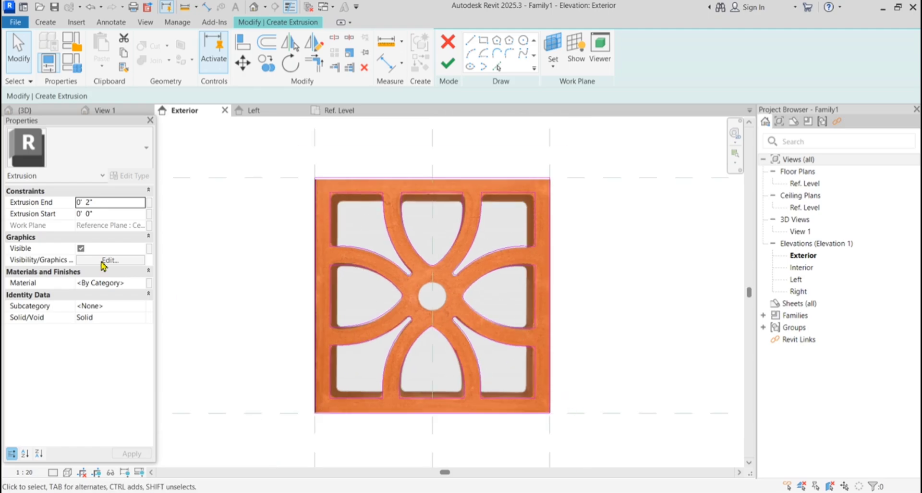
For the extrusion's material, duplicate Analytical Panels with its assets and name the copy CONCRETE
left_click(144, 287)
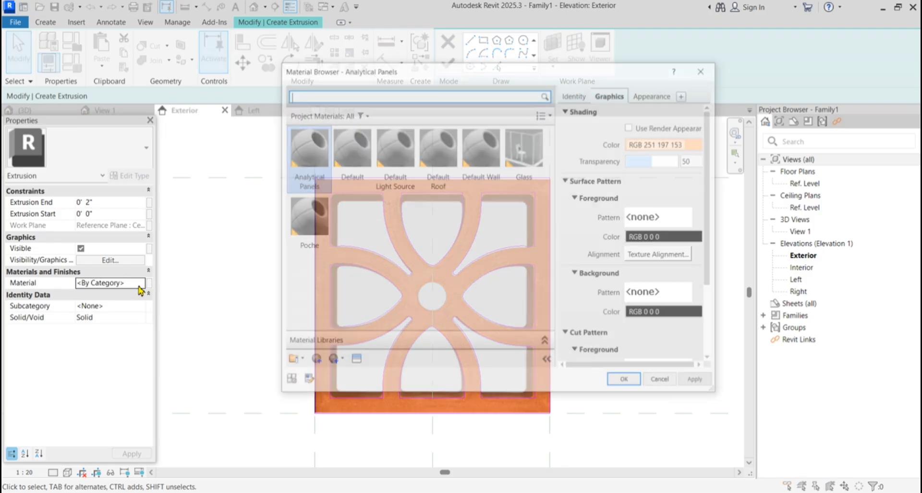
right_click(317, 191)
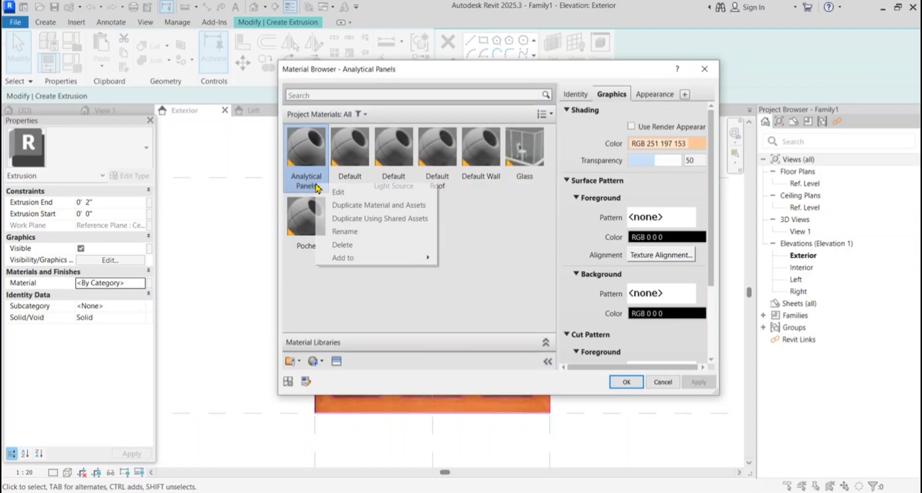
left_click(332, 203)
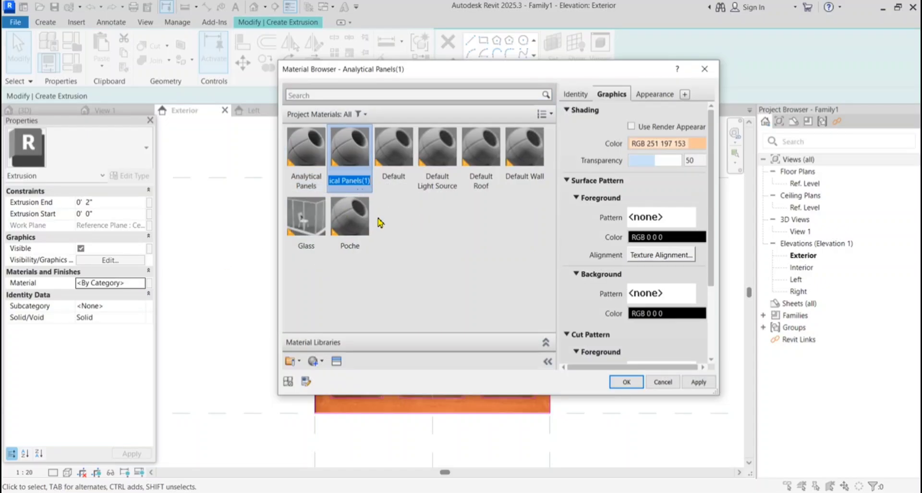
type("c")
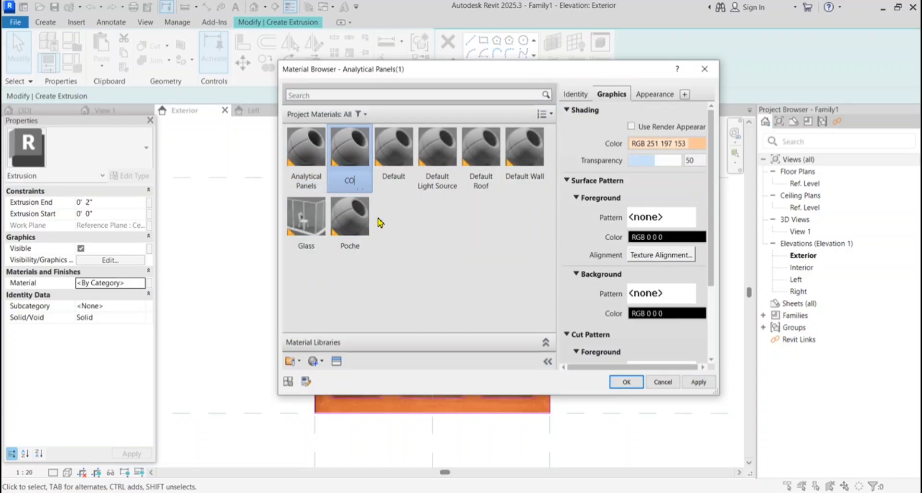
type("ONCRETE")
key("Return")
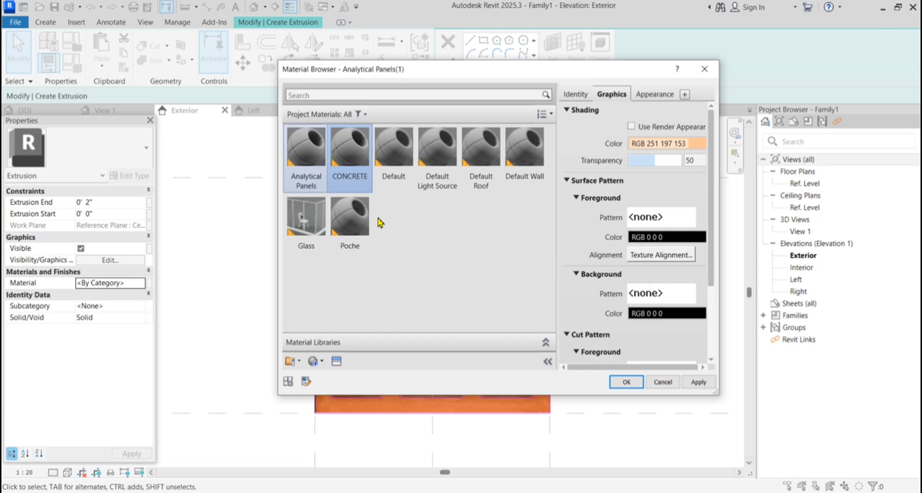
Replace the CONCRETE material's appearance with the Rough - Pink asset from the Concrete appearance library
left_click(336, 361)
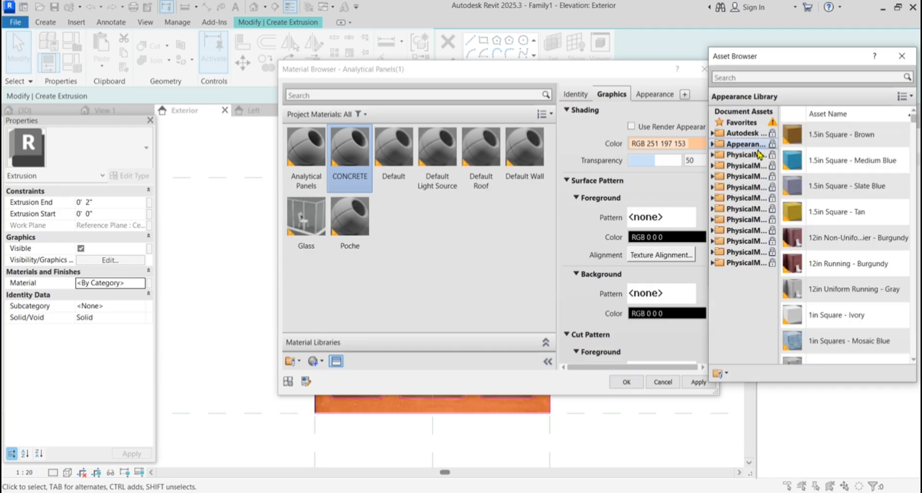
double_click(749, 144)
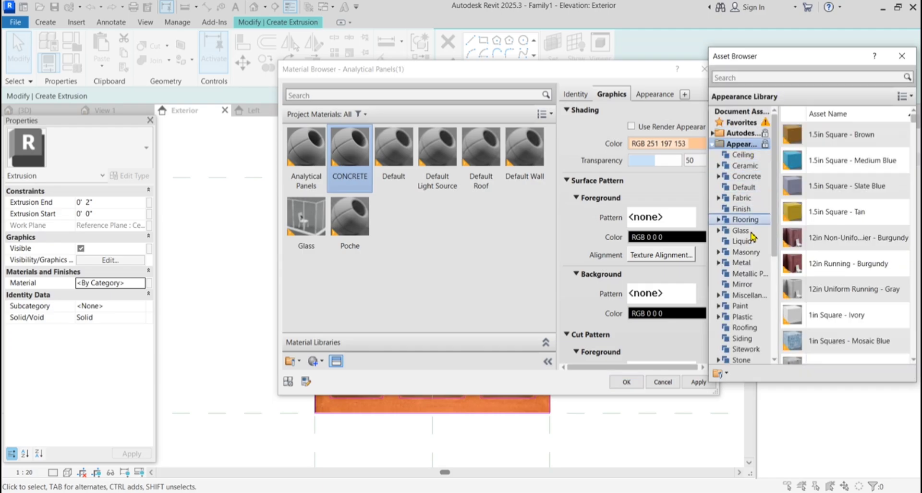
double_click(754, 179)
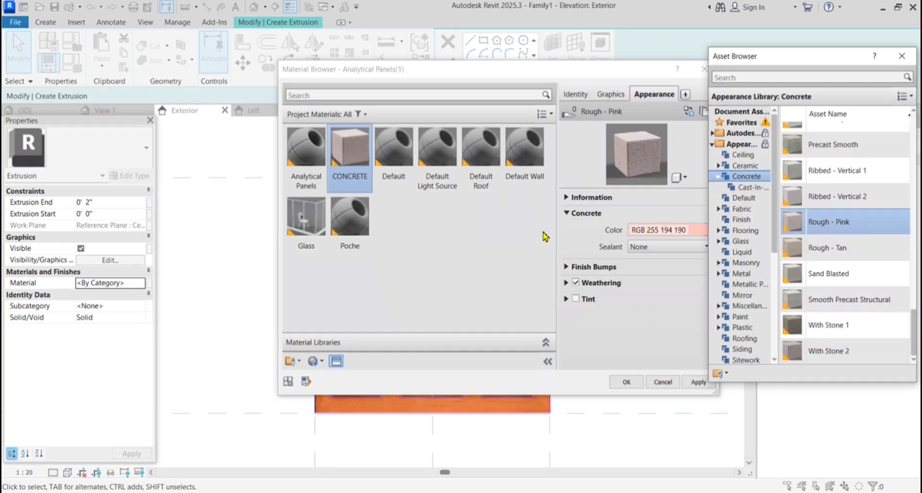
Enable the render appearance for CONCRETE's shading, and assign the material to the extrusion
left_click(620, 96)
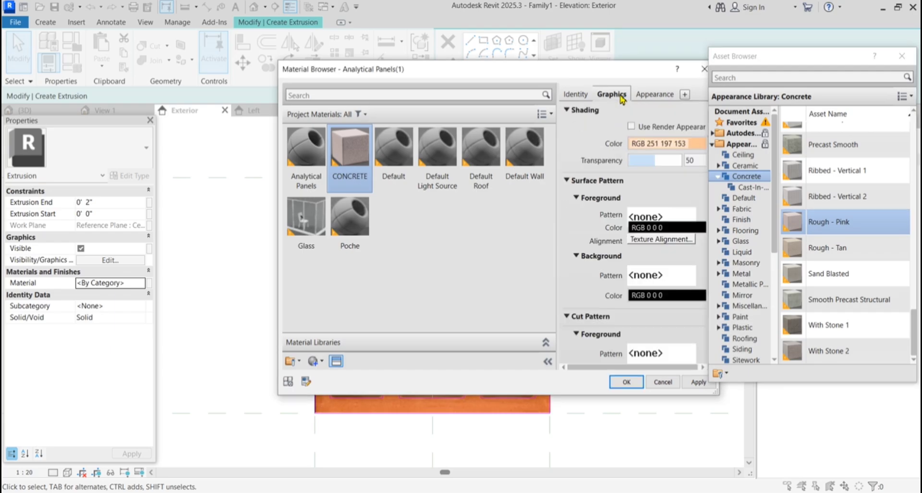
left_click(631, 126)
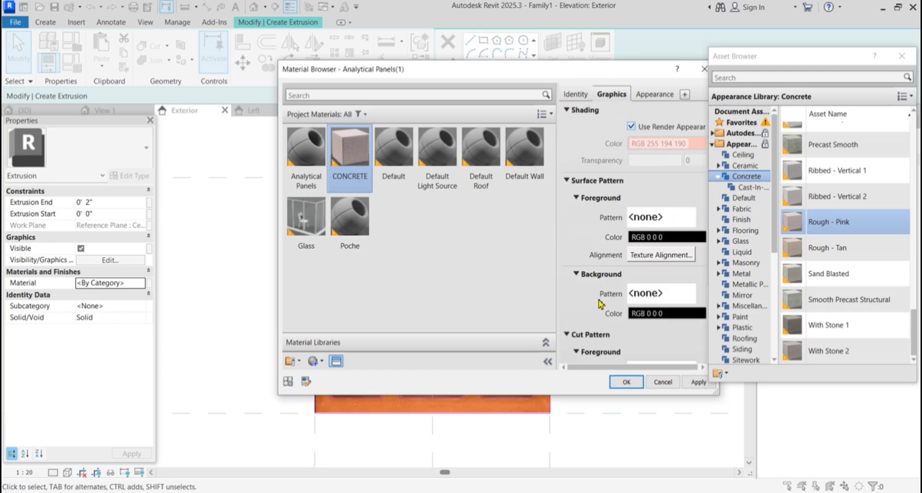
left_click(699, 383)
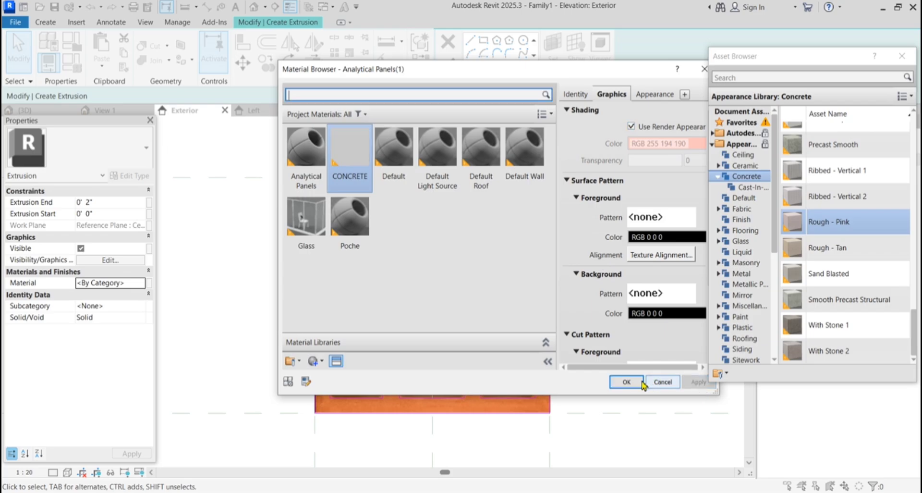
left_click(627, 382)
Finish the extrusion sketch, and view the panel from the front in the default 3D view
left_click(448, 68)
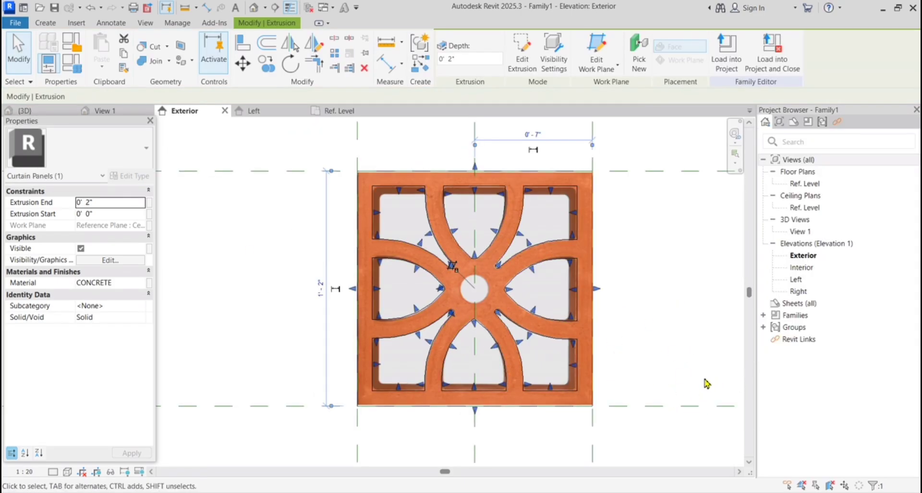
left_click(253, 8)
left_click(500, 340)
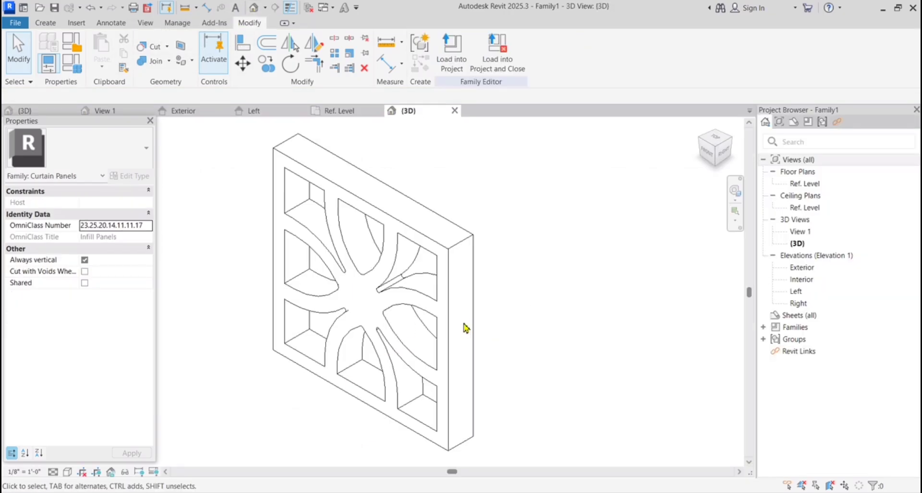
left_click_drag(719, 149, 734, 148)
left_click_drag(18, 143, 720, 147)
left_click(716, 150)
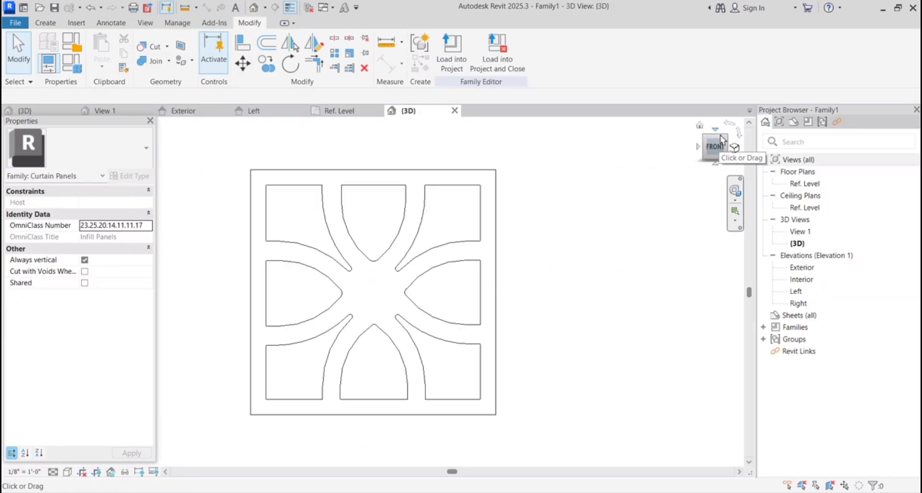
Inspect the panel's cut-outs from angled 3D views, and return to the Exterior elevation
mouse_move(716, 149)
left_mouse_down()
mouse_move(713, 169)
mouse_move(673, 186)
mouse_move(638, 171)
mouse_move(545, 253)
left_mouse_up()
scroll(452, 340, "up", 3)
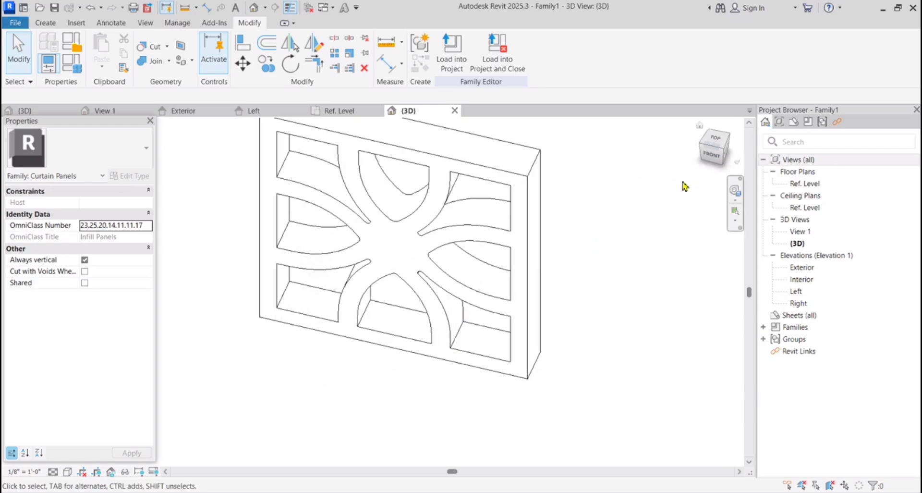
left_click_drag(715, 152, 715, 139)
scroll(488, 346, "down", 2)
scroll(529, 299, "up", 2)
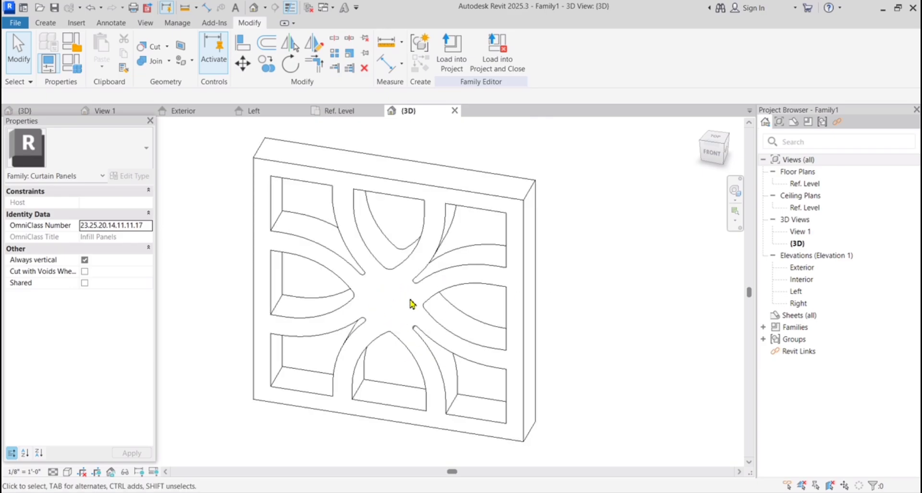
left_click(358, 112)
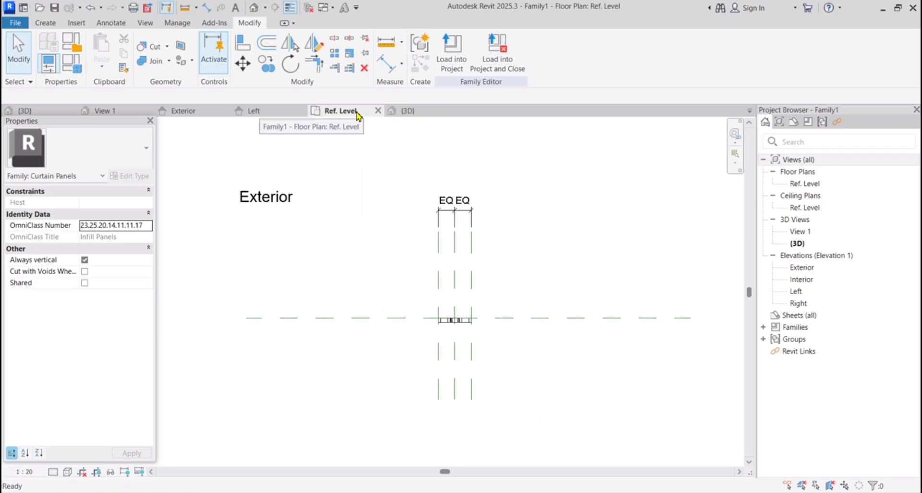
left_click(206, 112)
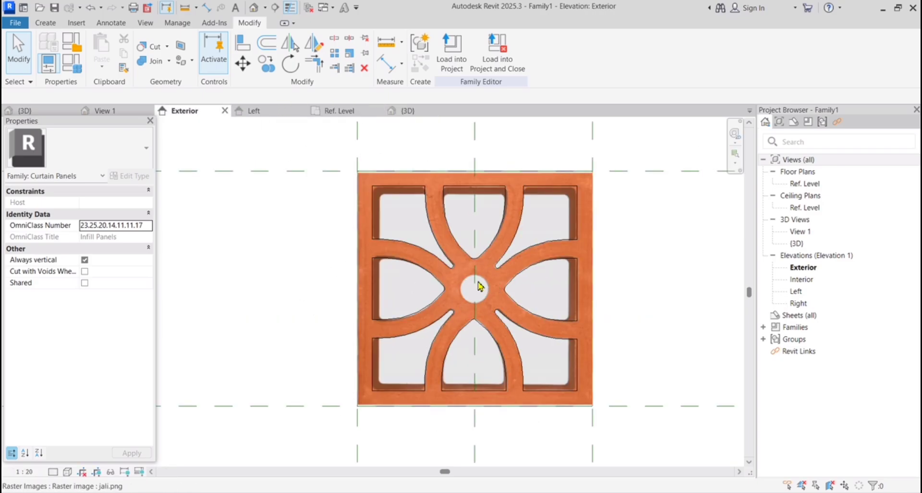
Create a 2" deep CONCRETE extrusion from a circle about 39/64" in radius inside the central hole of the traced image
left_click(46, 23)
left_click(103, 51)
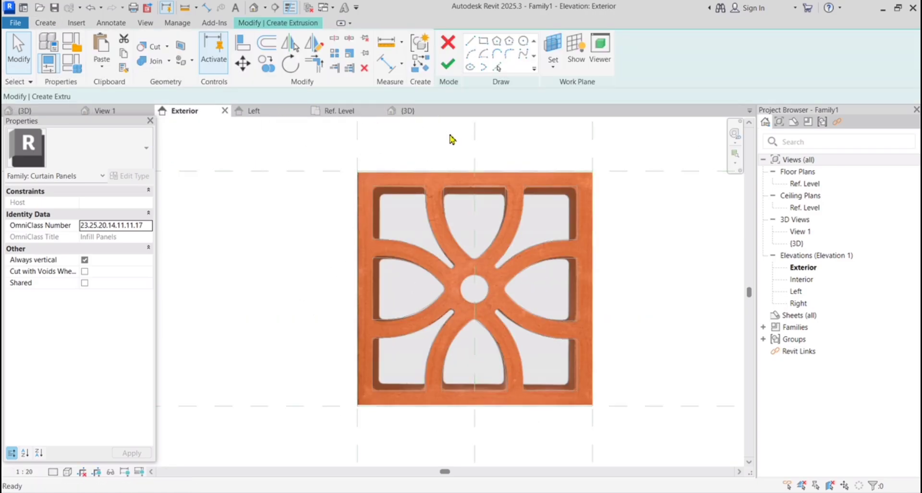
left_click(593, 40)
scroll(457, 292, "up", 5)
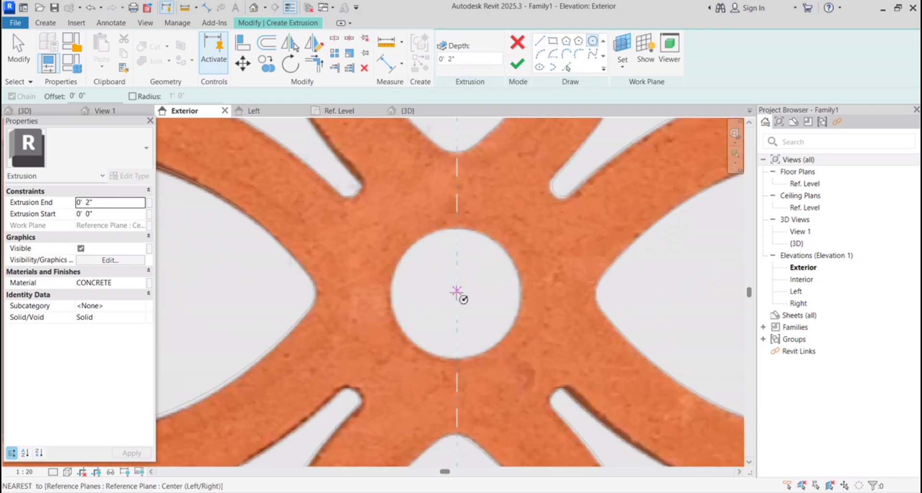
left_click(457, 292)
left_click(502, 303)
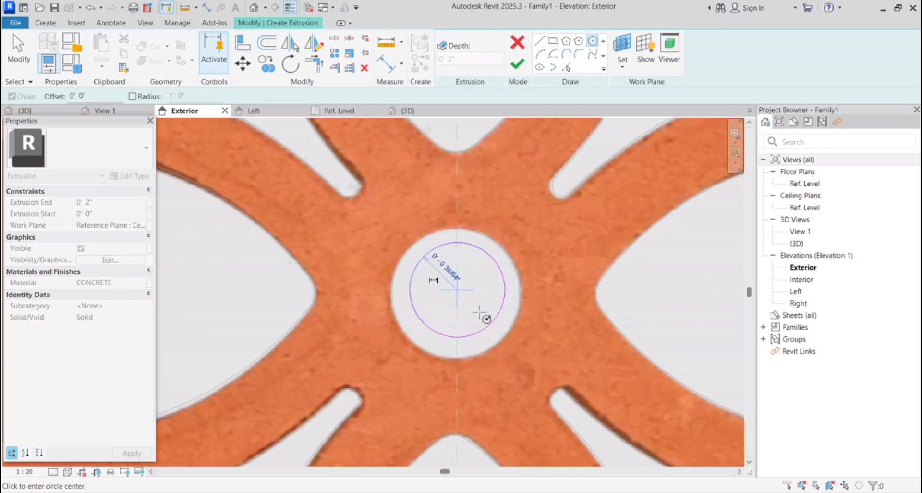
scroll(484, 314, "down", 3)
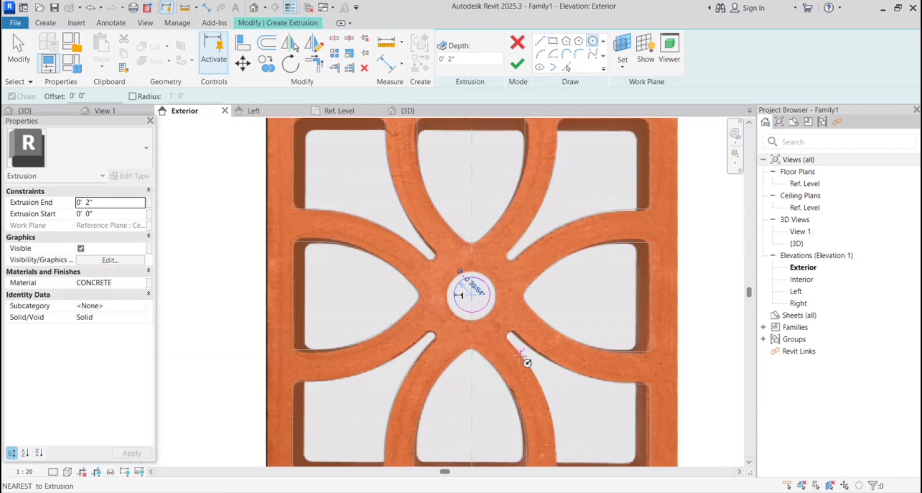
left_click(519, 67)
Examine the panel with its central disc in the default 3D view, from the front and at an angle
left_click(255, 9)
left_click(569, 307)
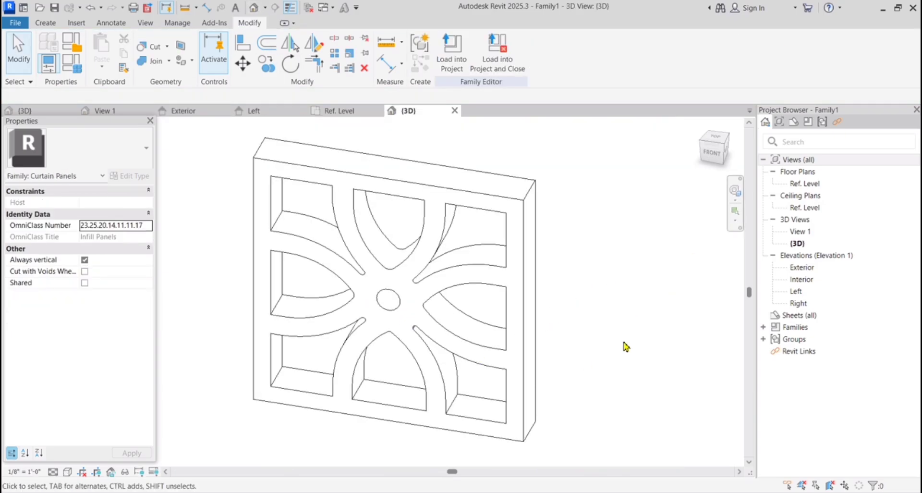
left_click(713, 153)
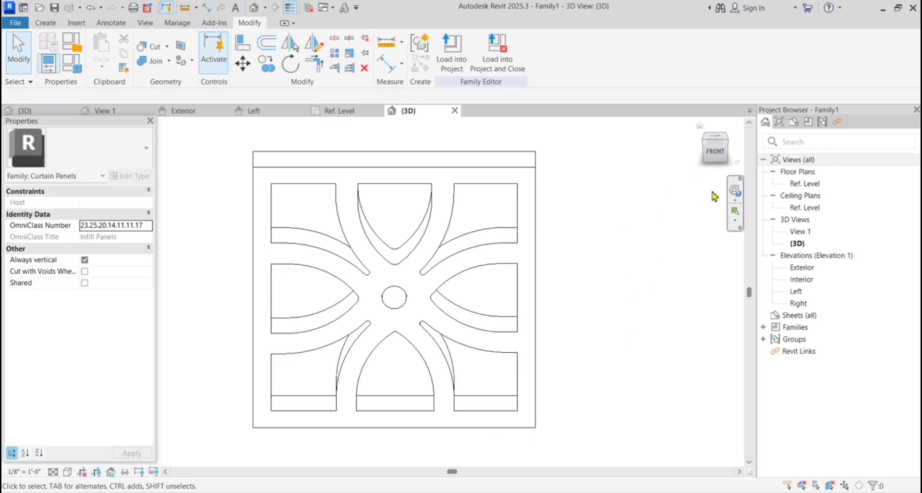
mouse_move(716, 154)
left_mouse_down()
mouse_move(690, 158)
mouse_move(672, 147)
mouse_move(718, 153)
left_mouse_up()
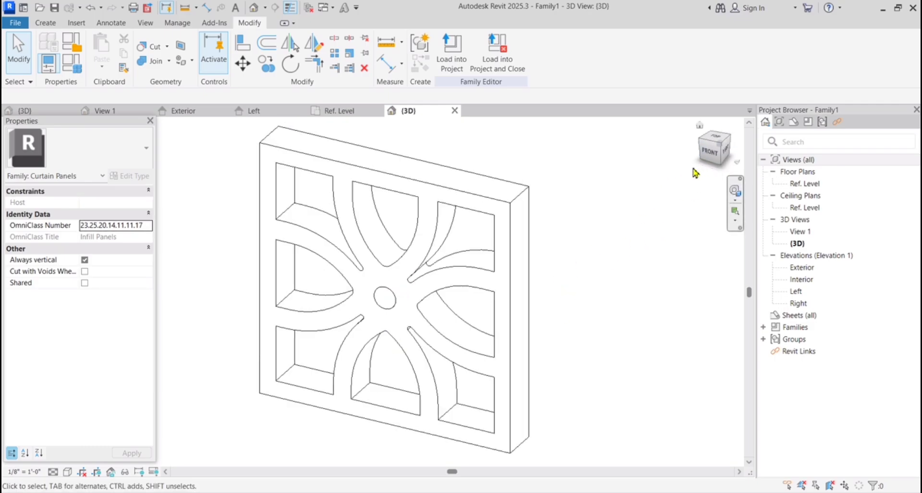
scroll(588, 222, "down", 1)
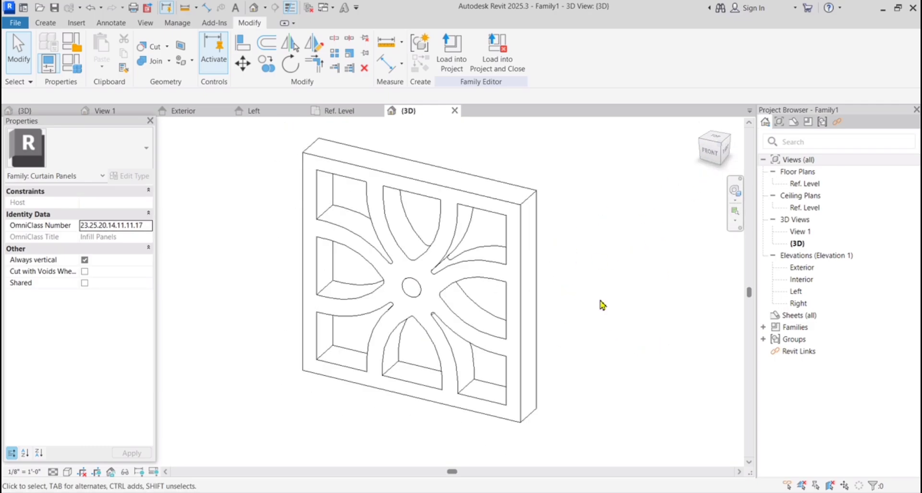
Save the family on the Desktop as JALI BRICK WORK IN REVIT, load it into the DUPLEX PATNA.0010 project and close it
key("ctrl+s")
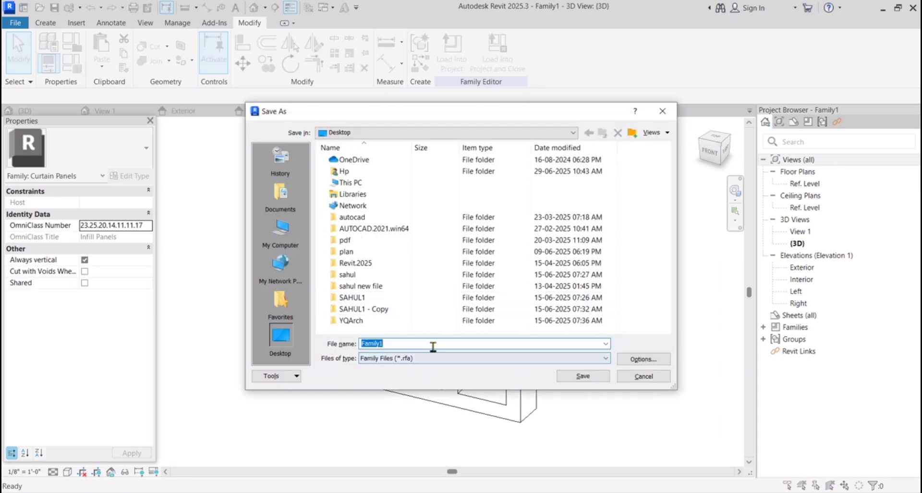
type("JALI")
key("Delete")
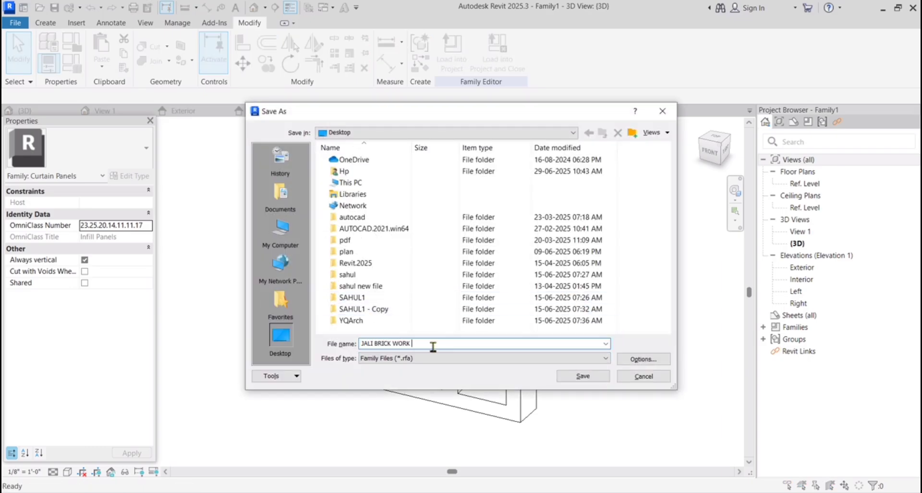
type("BRICK WORK IN REVIT")
key("Return")
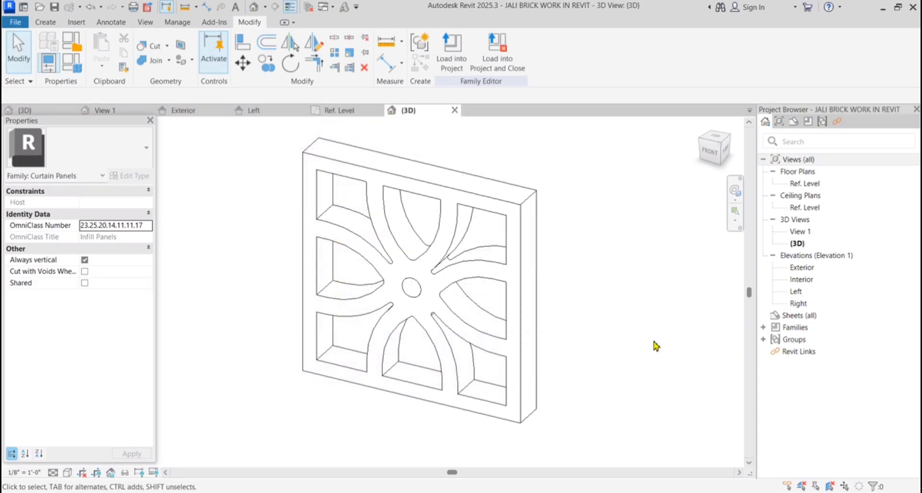
left_click(497, 48)
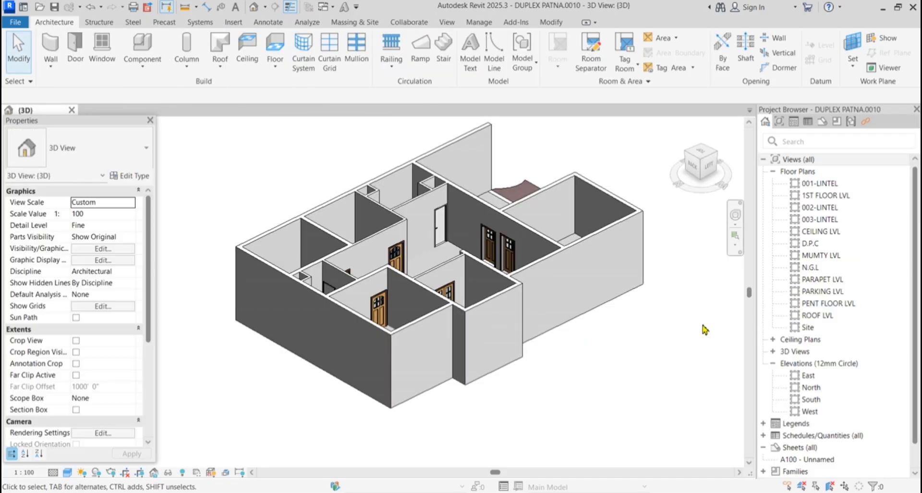
Open the D.P.C floor plan and start a new wall of the Curtain_Wall-Empty type
left_click(826, 245)
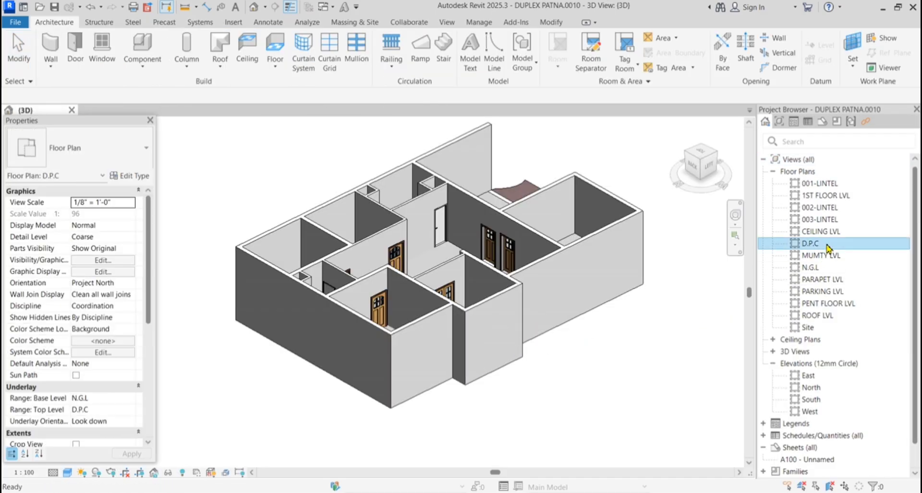
double_click(828, 248)
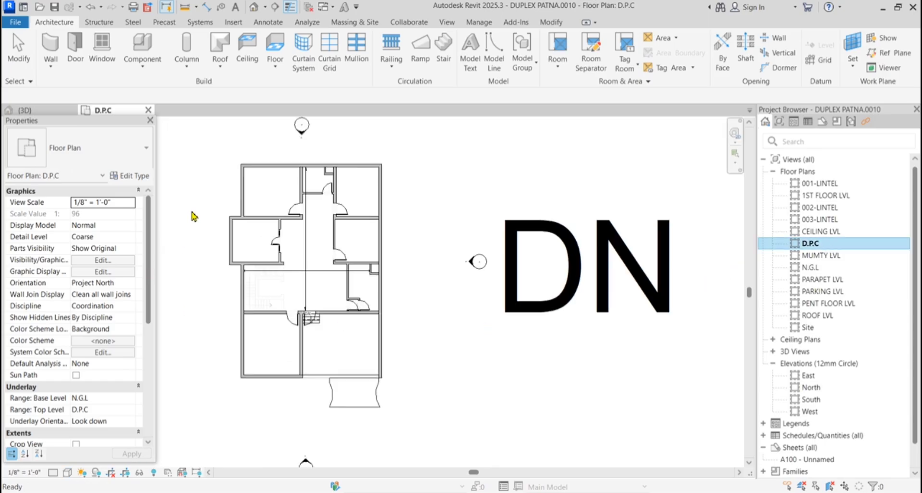
scroll(192, 216, "up", 1)
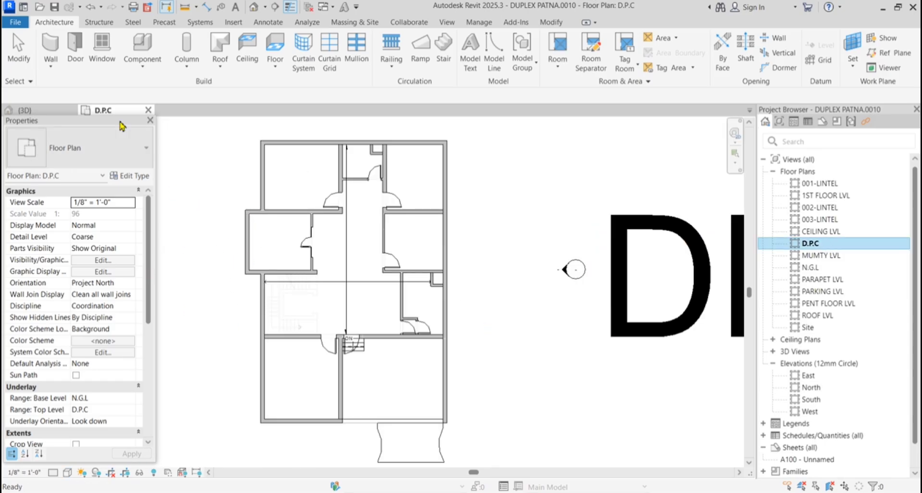
left_click(50, 64)
left_click(57, 41)
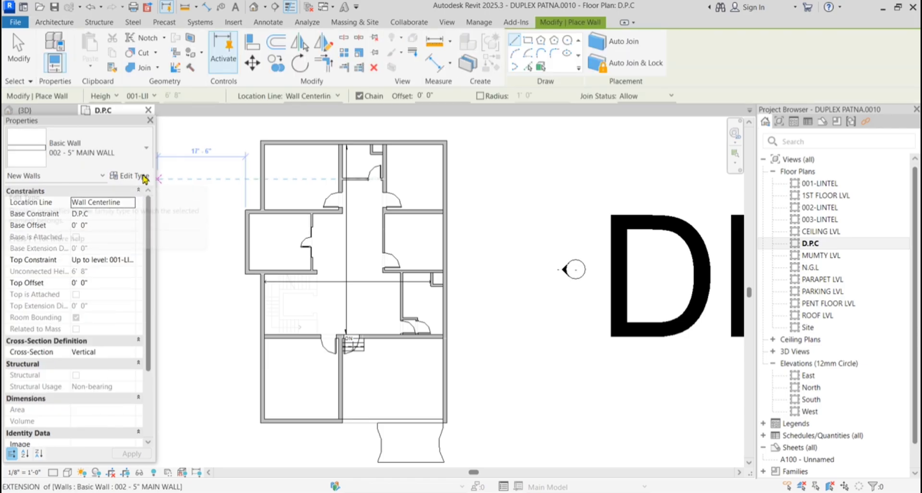
left_click(146, 153)
scroll(120, 332, "down", 6)
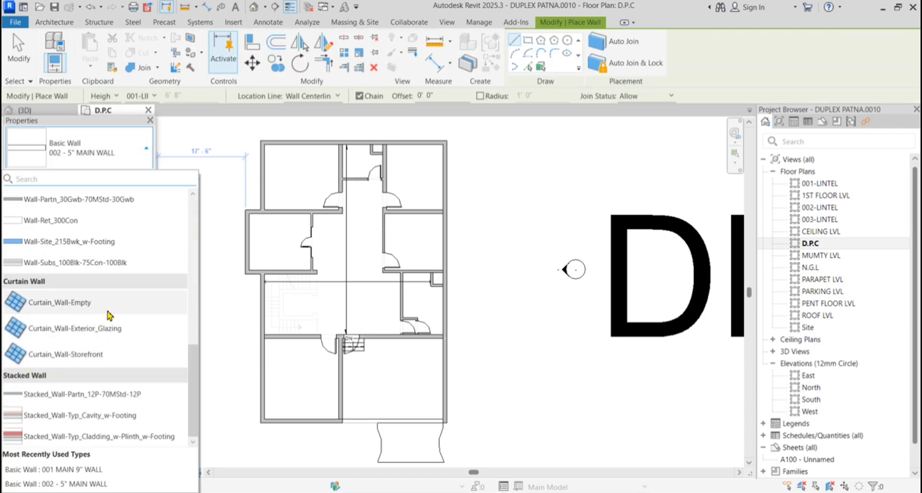
left_click(119, 308)
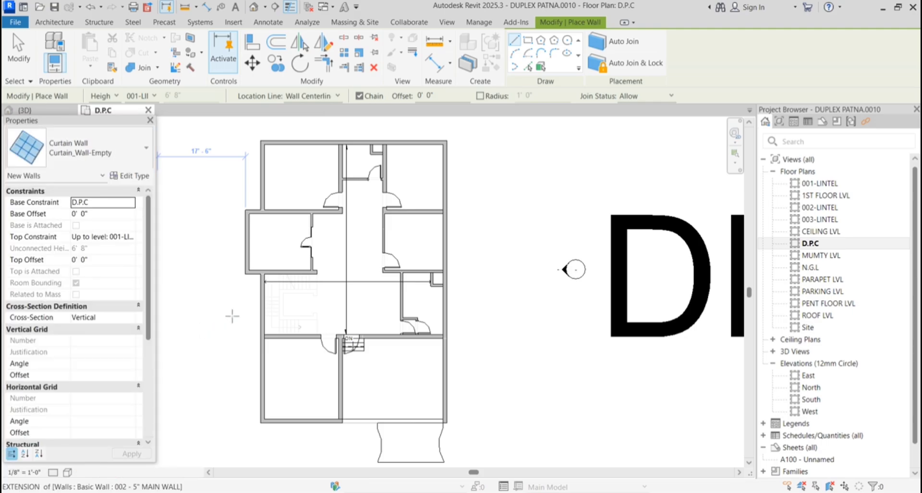
Set the curtain wall type's vertical grid layout to Fixed Distance with a spacing of 14"
left_click(124, 176)
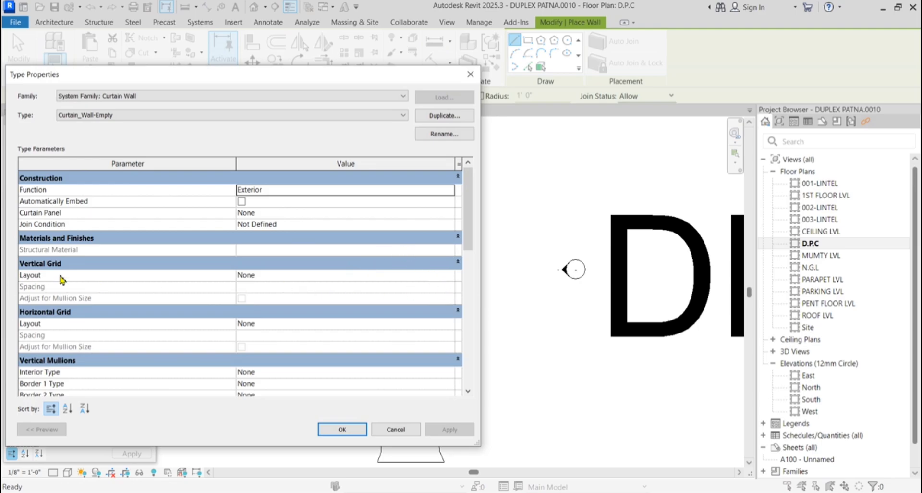
left_click(451, 278)
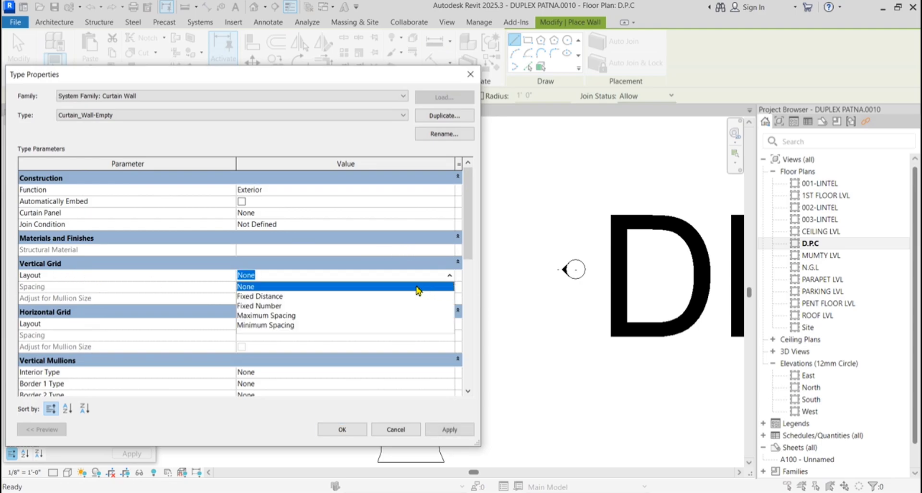
left_click(293, 298)
left_click(319, 292)
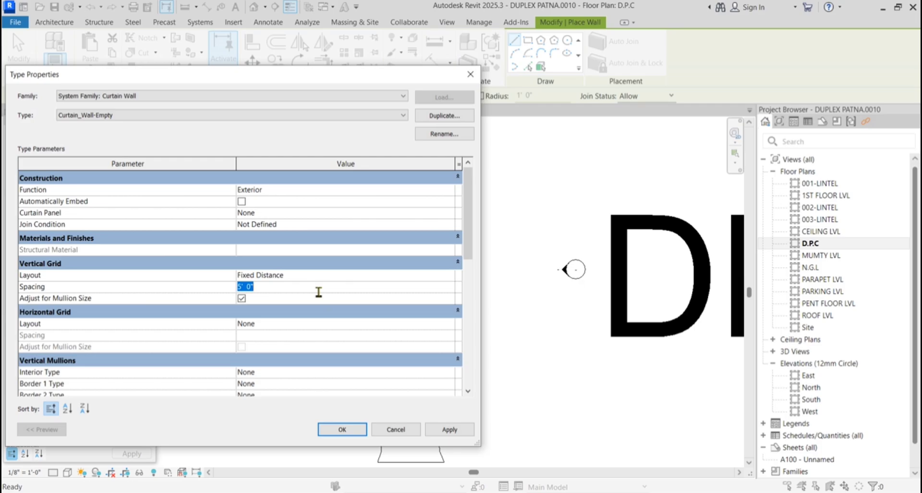
type("14\"")
key("Return")
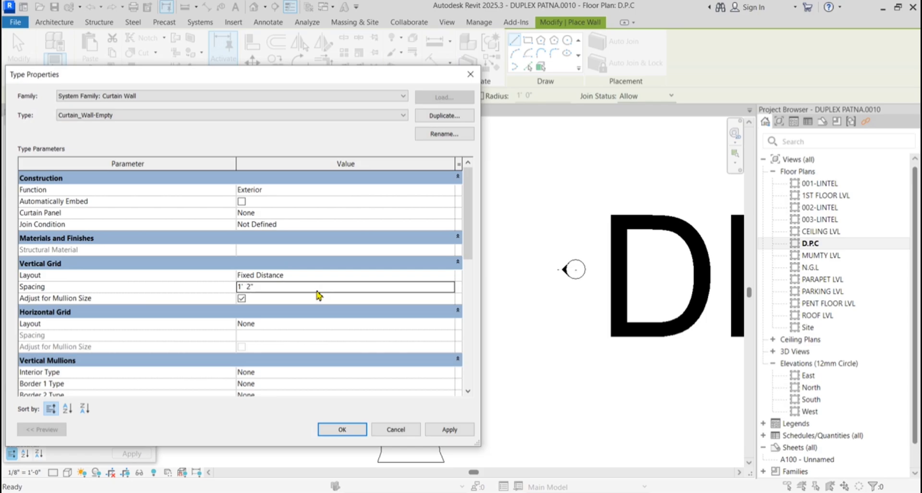
Set the curtain wall type's horizontal grid layout to Fixed Distance with a spacing of 14"
left_click(309, 325)
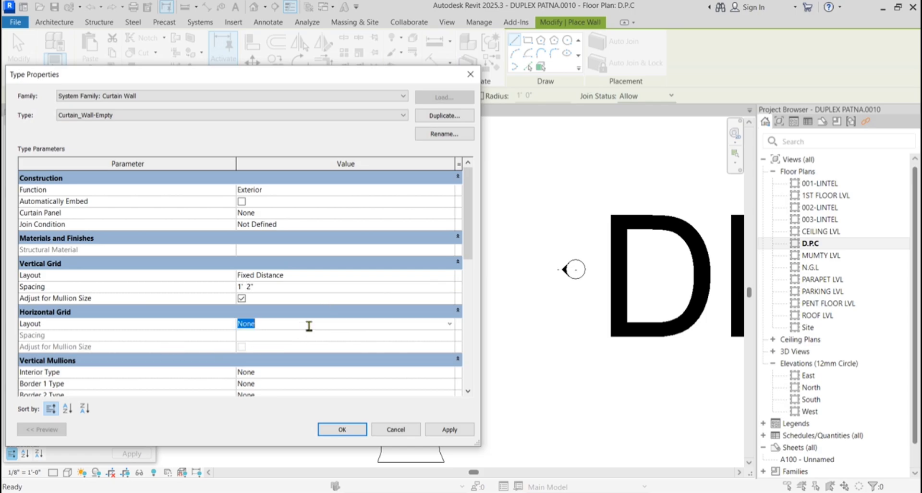
left_click(449, 326)
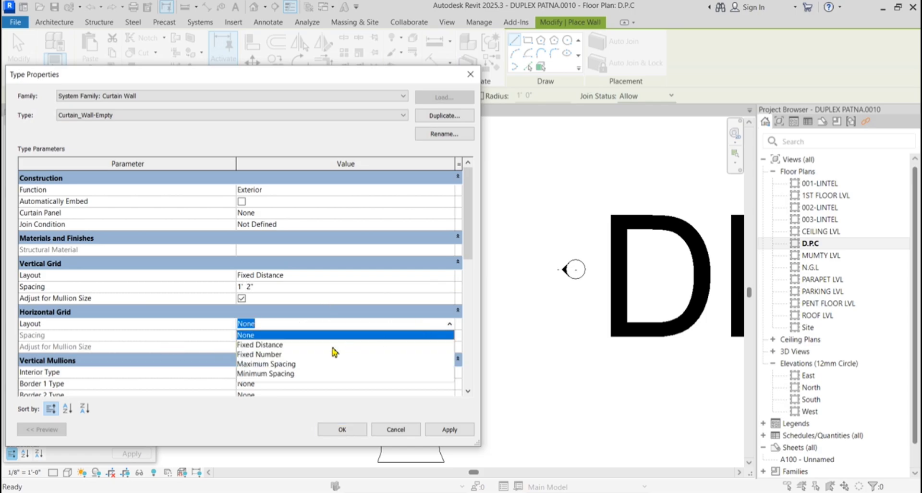
left_click(295, 353)
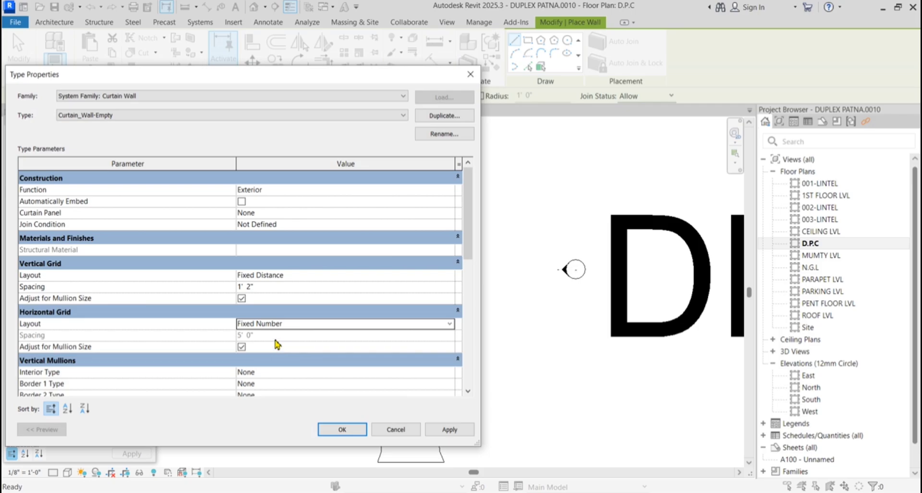
left_click(450, 323)
left_click(320, 345)
left_click(309, 335)
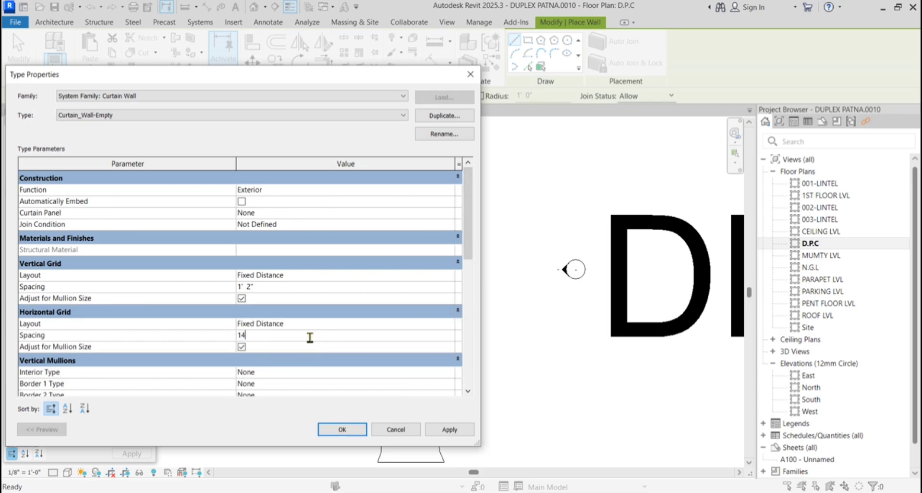
key("Return")
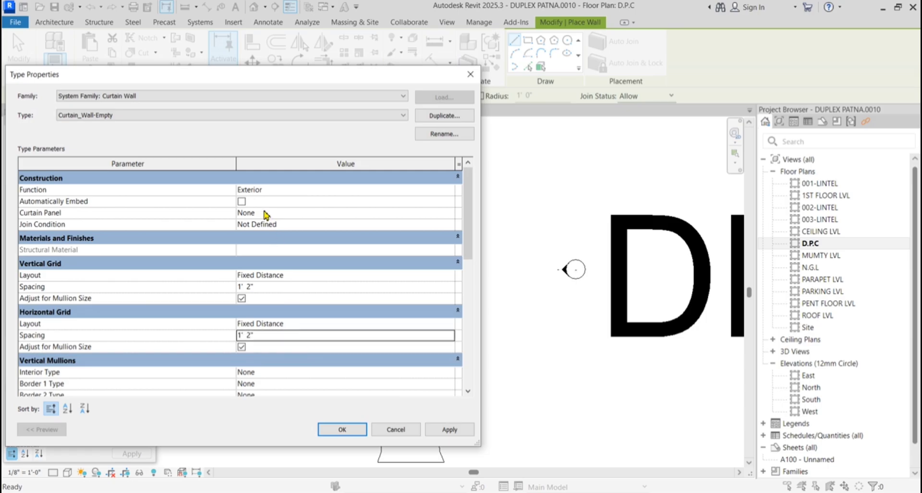
Enable automatic embedding for the type, and draw a 42" long curtain wall along the projecting room's outer 9" wall
left_click(241, 201)
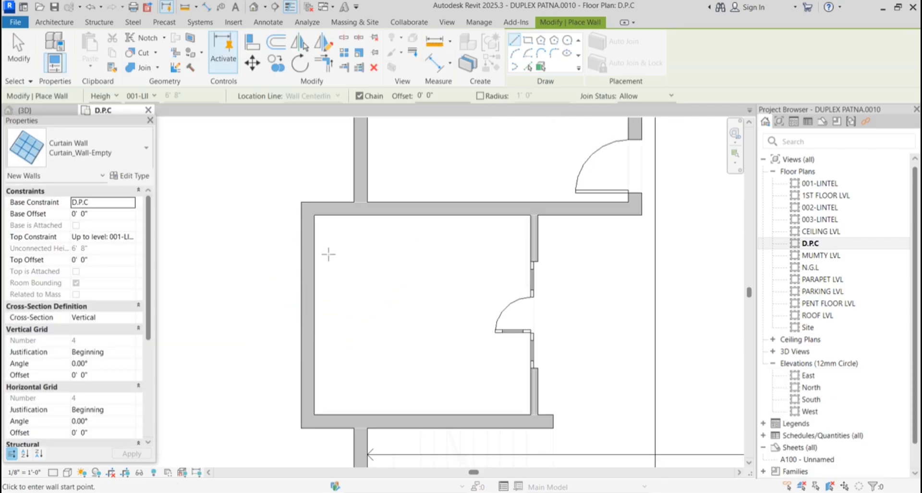
scroll(328, 254, "up", 1)
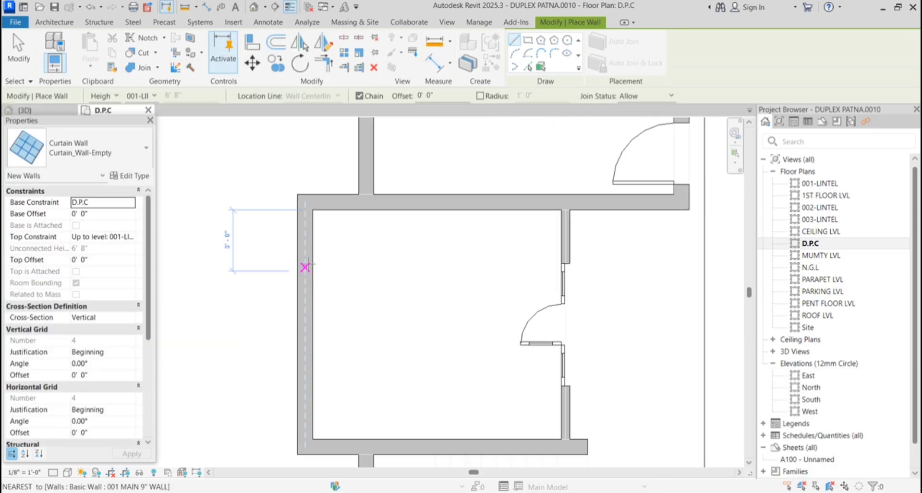
left_click(305, 260)
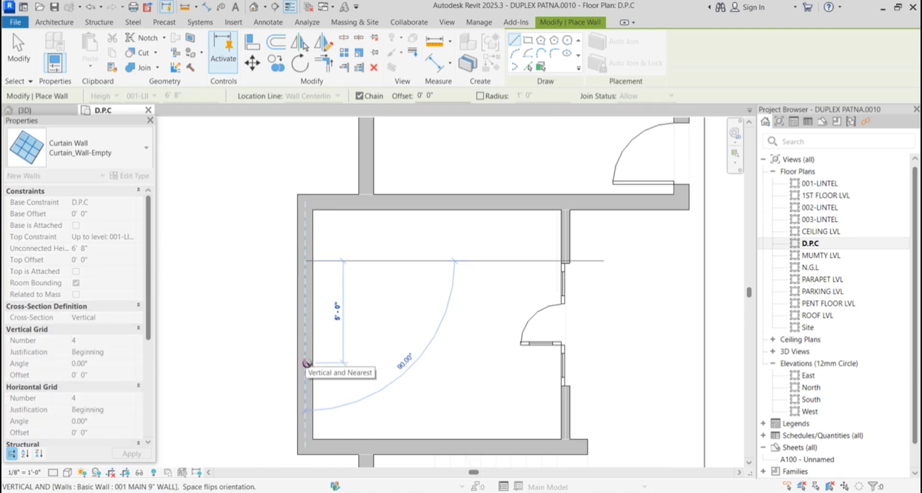
type("42")
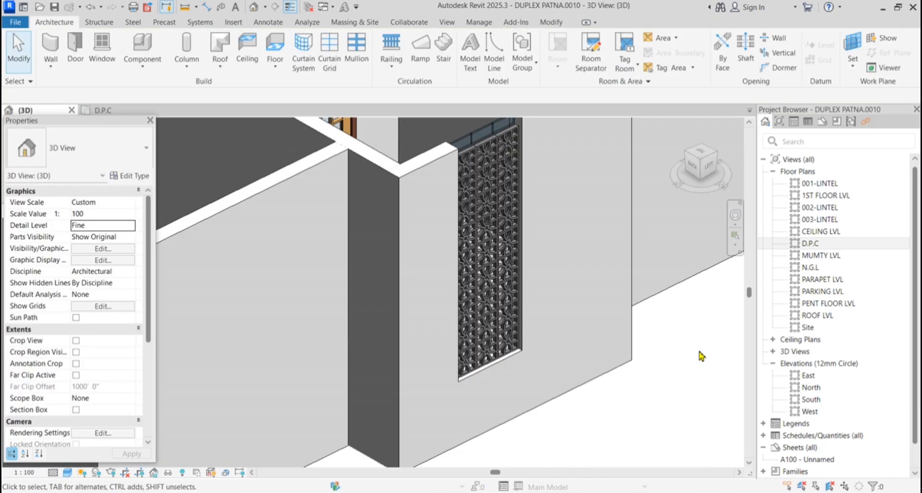
Inspect the embedded jali curtain wall in 3D, from the brick pattern at its lower edge to its place in the house
scroll(663, 313, "up", 4)
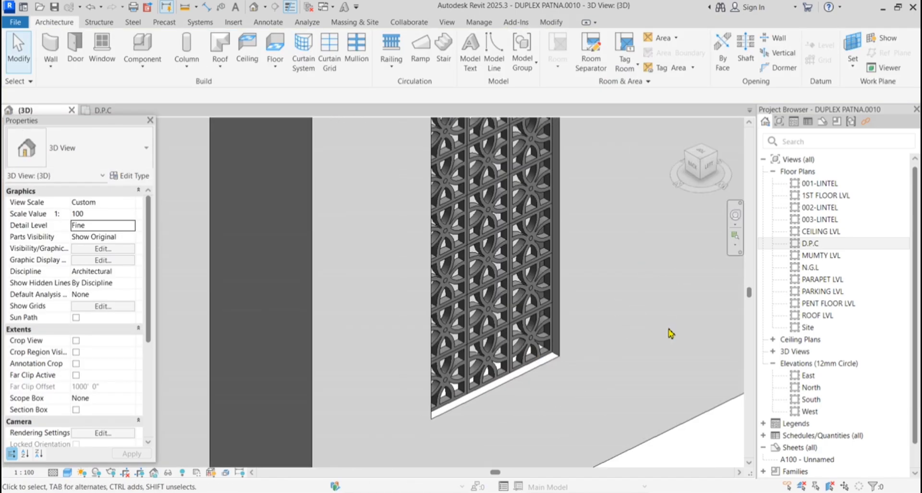
scroll(669, 341, "up", 3)
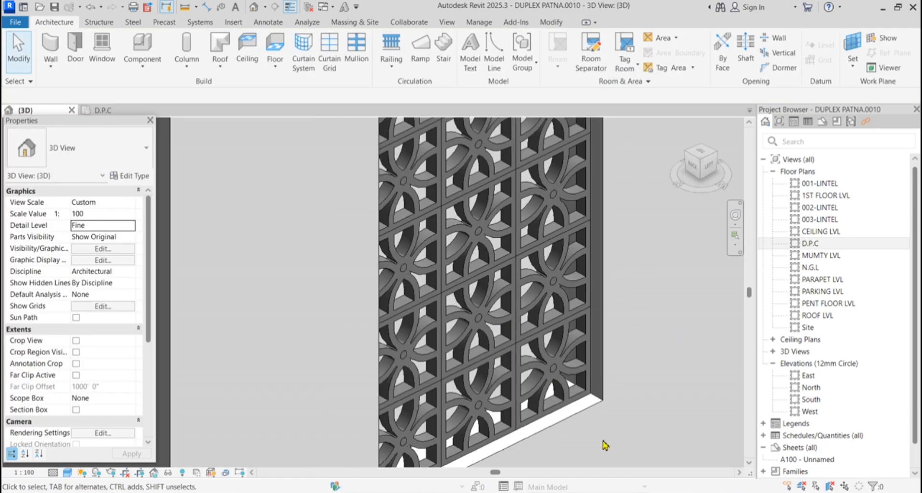
scroll(606, 443, "up", 2)
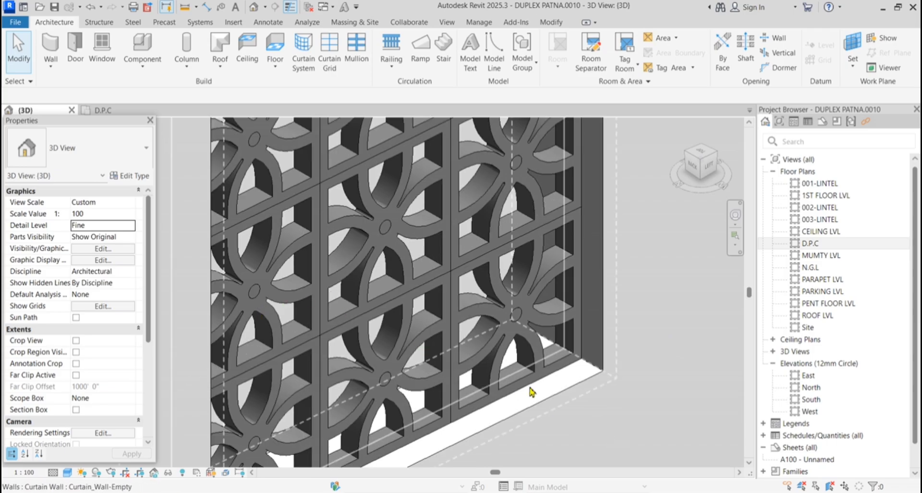
scroll(629, 407, "down", 2)
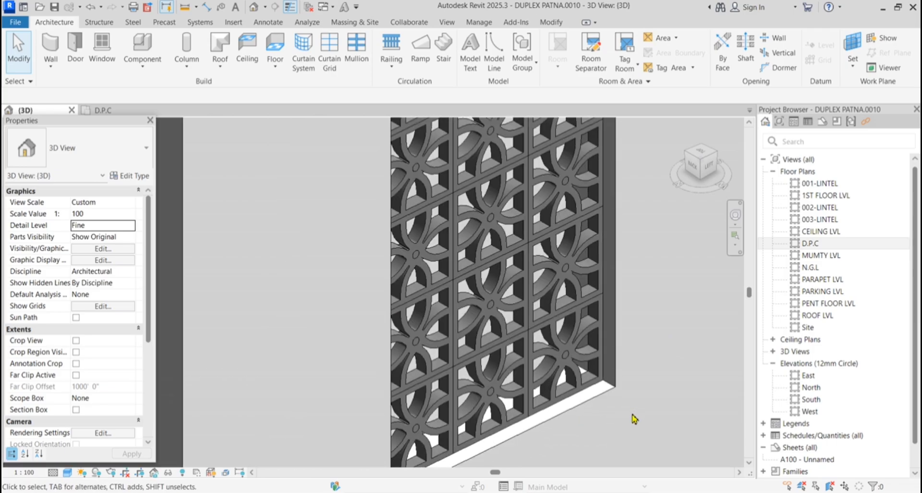
scroll(391, 418, "down", 1)
scroll(585, 383, "down", 1)
scroll(597, 402, "down", 1)
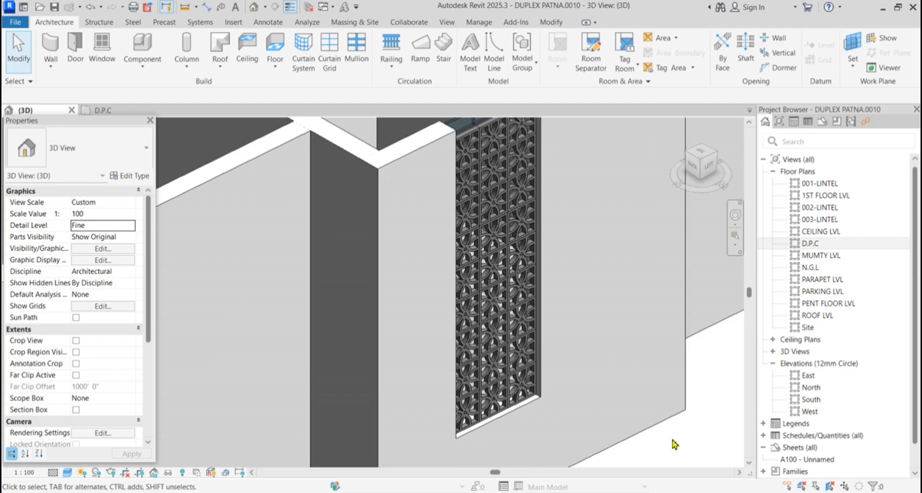
scroll(370, 383, "down", 2)
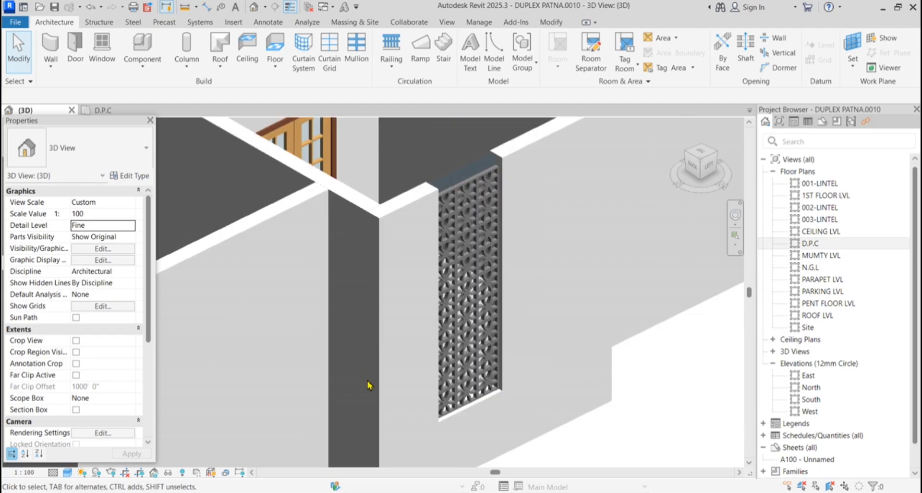
scroll(485, 286, "down", 3)
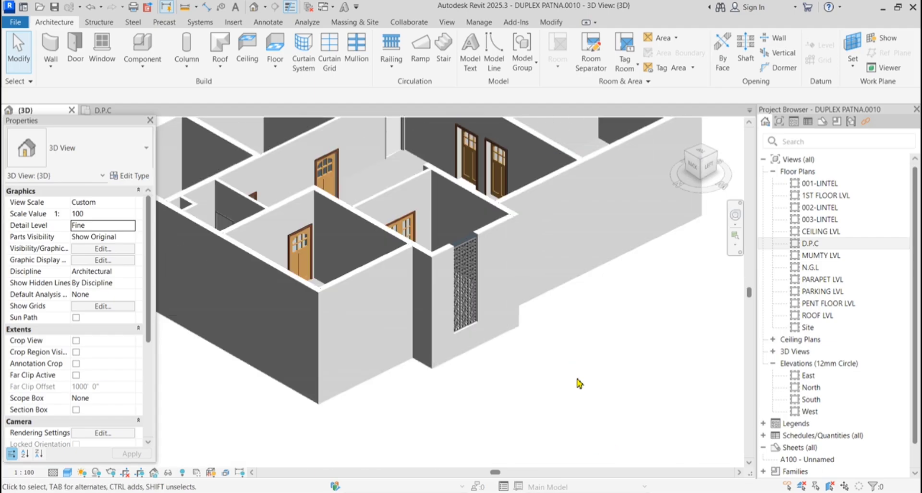
Set the length of the embedded jali curtain wall in the projecting room's outer wall to 56"
left_click(704, 169)
scroll(542, 254, "up", 5)
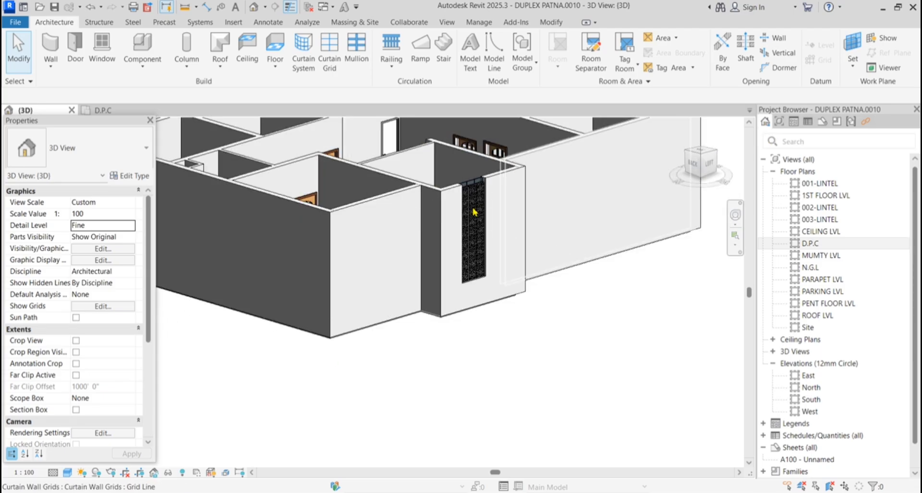
scroll(407, 456, "up", 1)
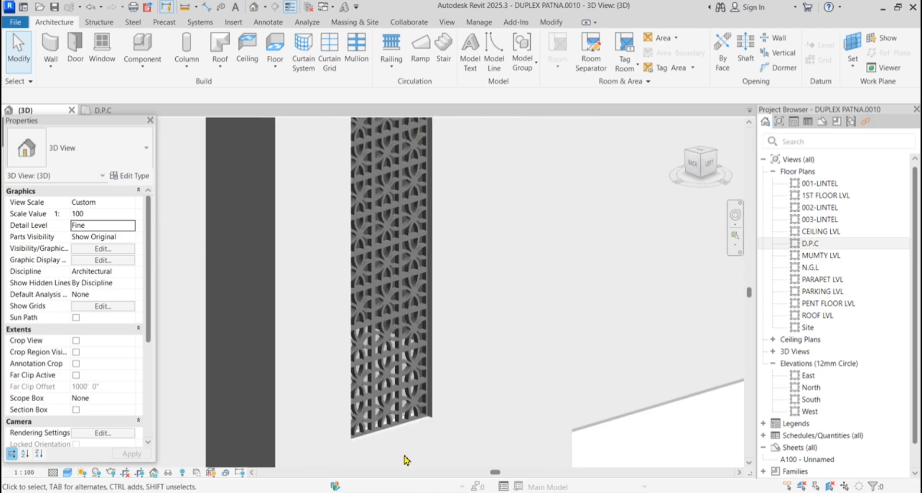
left_click(393, 433)
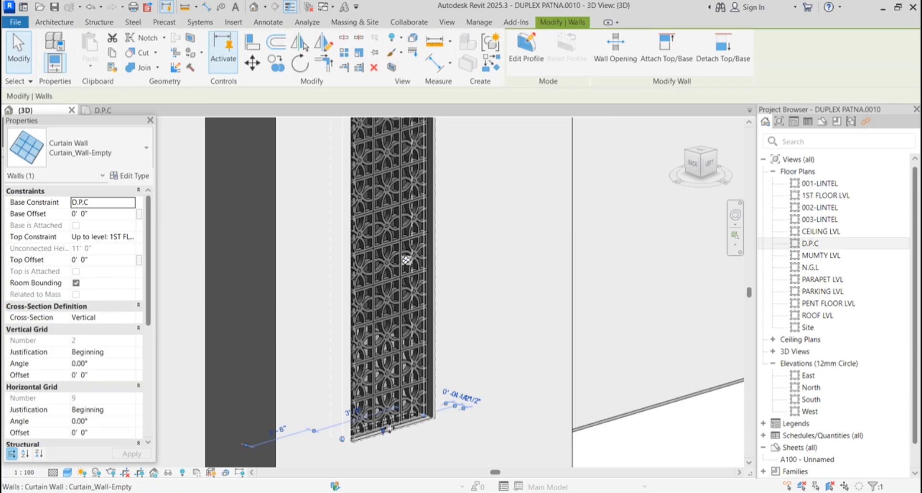
left_click(354, 411)
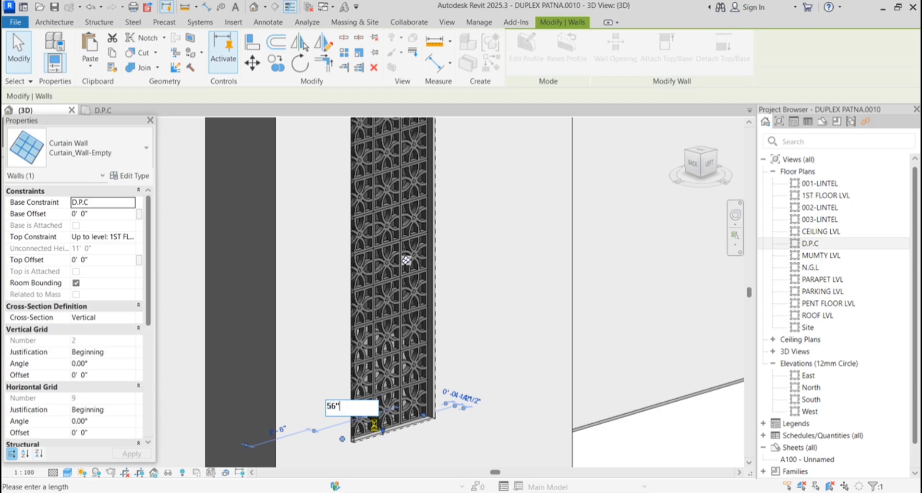
key("Return")
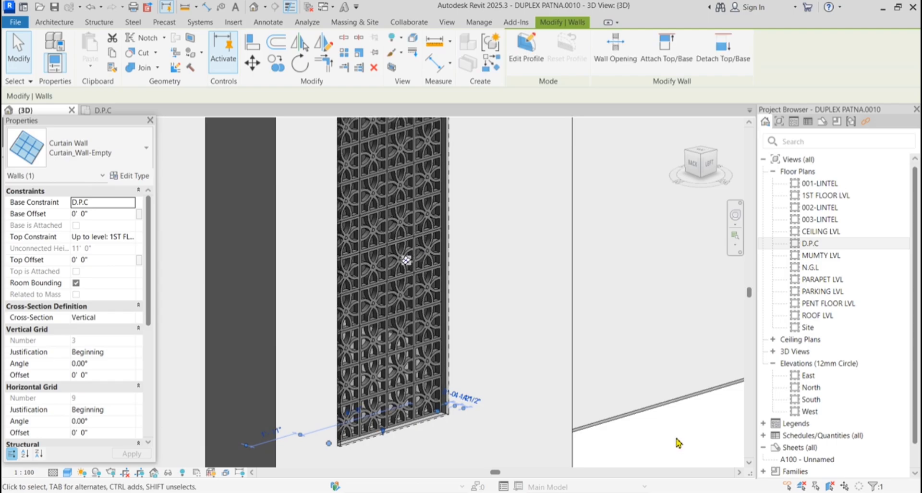
scroll(448, 387, "up", 5)
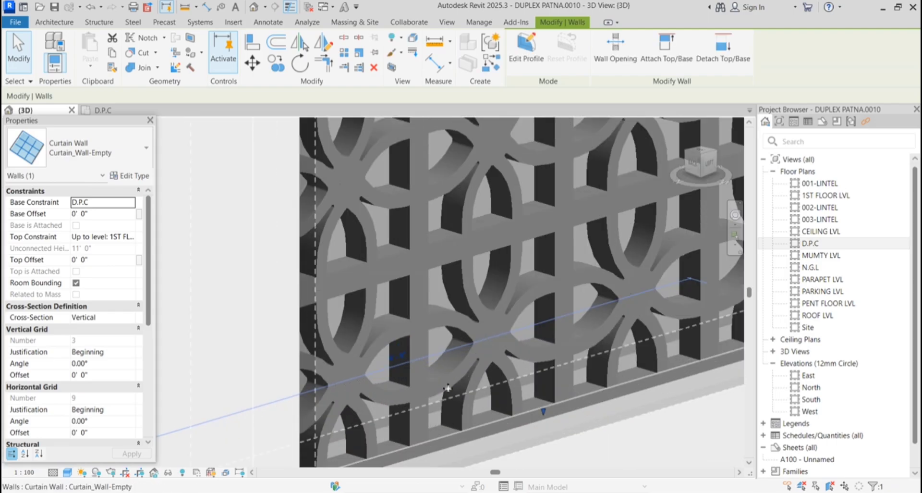
scroll(448, 387, "down", 6)
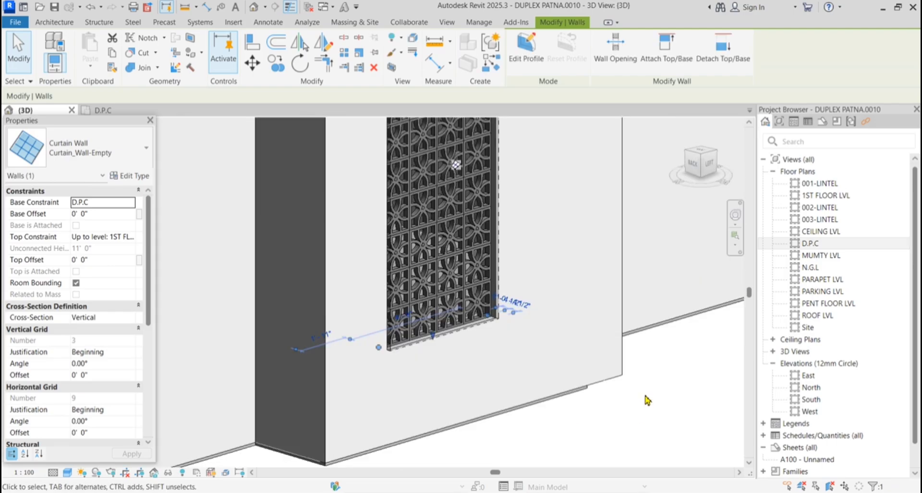
left_click(653, 423)
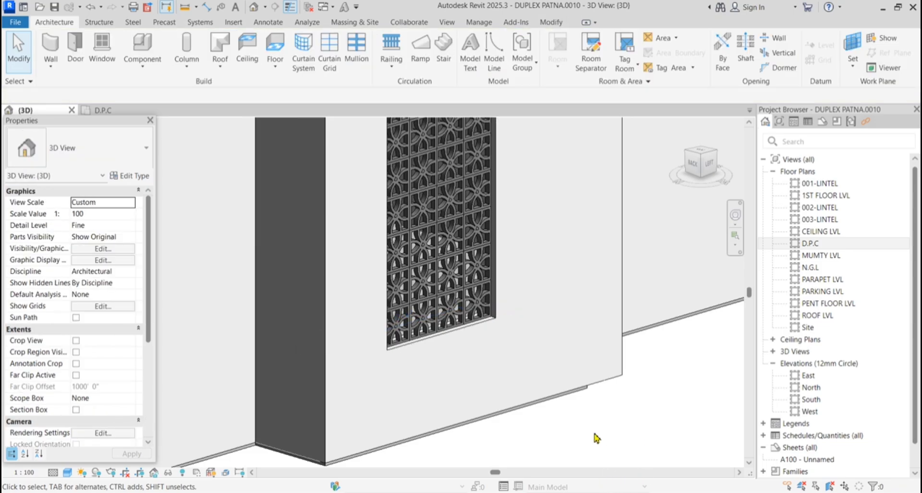
Examine the lengthened jali curtain wall in 3D, including the joints between neighbouring brick panels along its lower edge
scroll(596, 438, "down", 3)
scroll(463, 274, "up", 4)
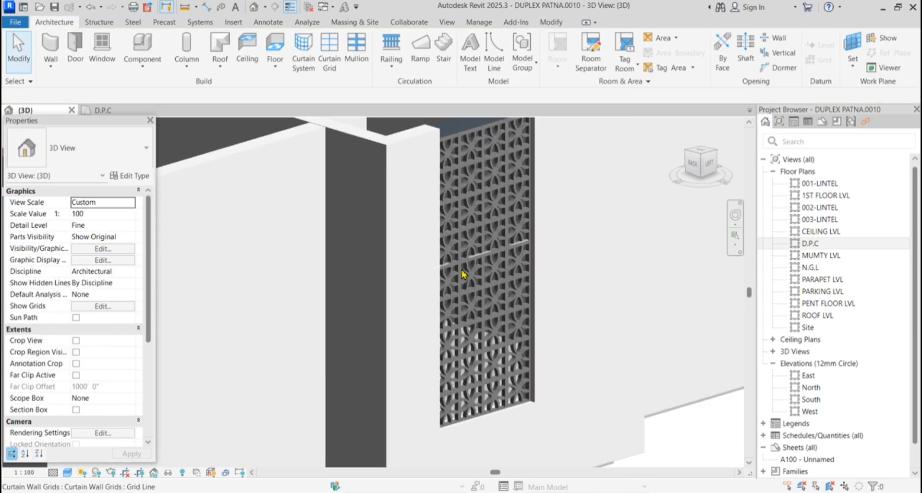
scroll(634, 330, "up", 5)
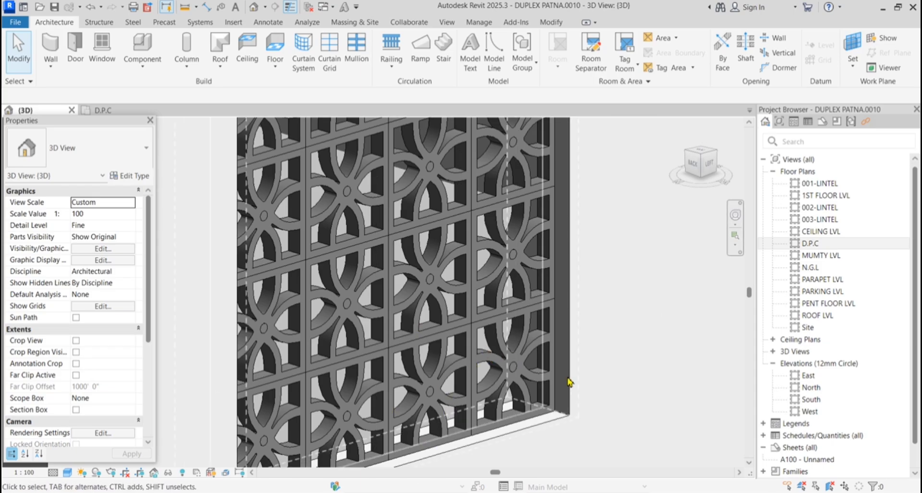
scroll(532, 424, "down", 3)
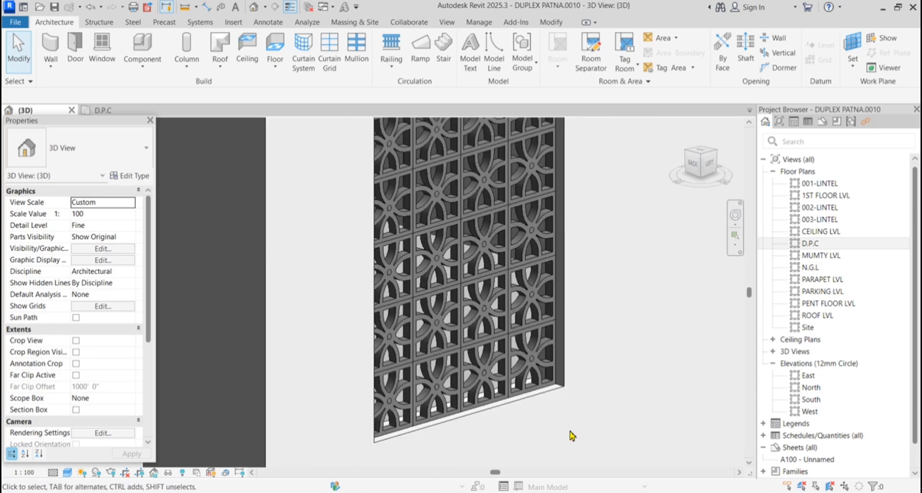
scroll(529, 433, "down", 2)
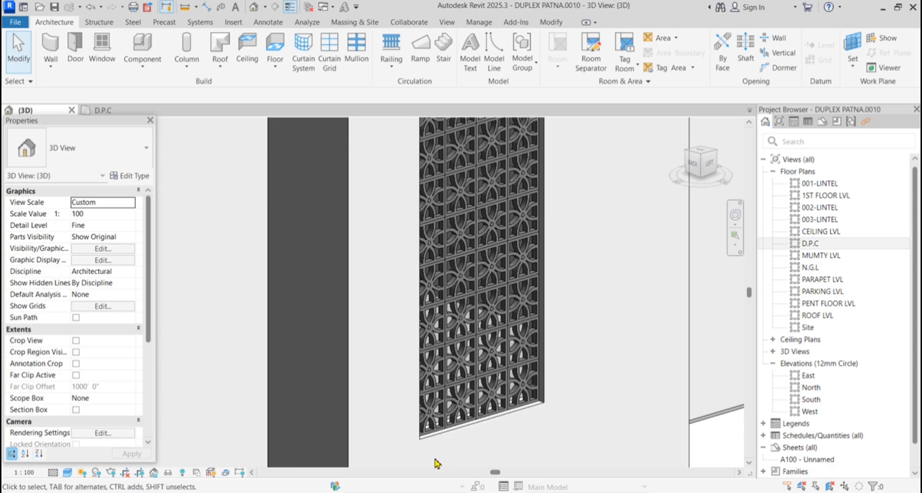
scroll(488, 429, "up", 7)
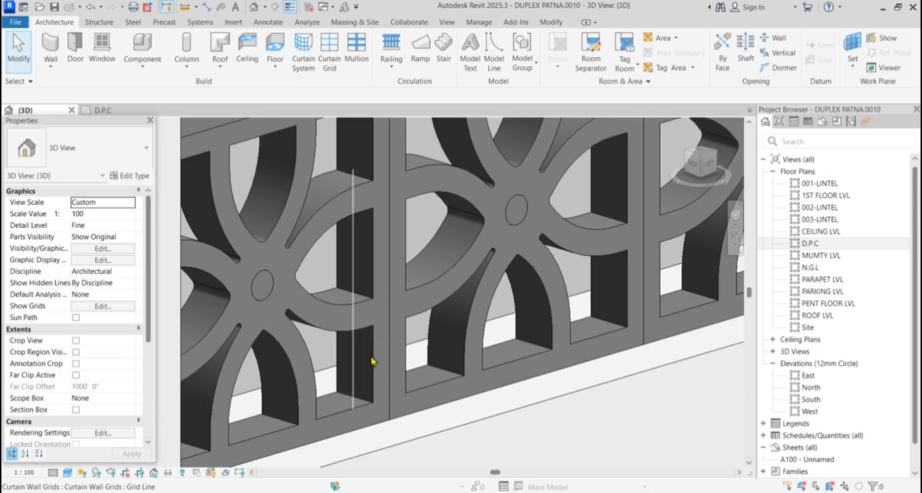
left_click(379, 355)
key("Escape")
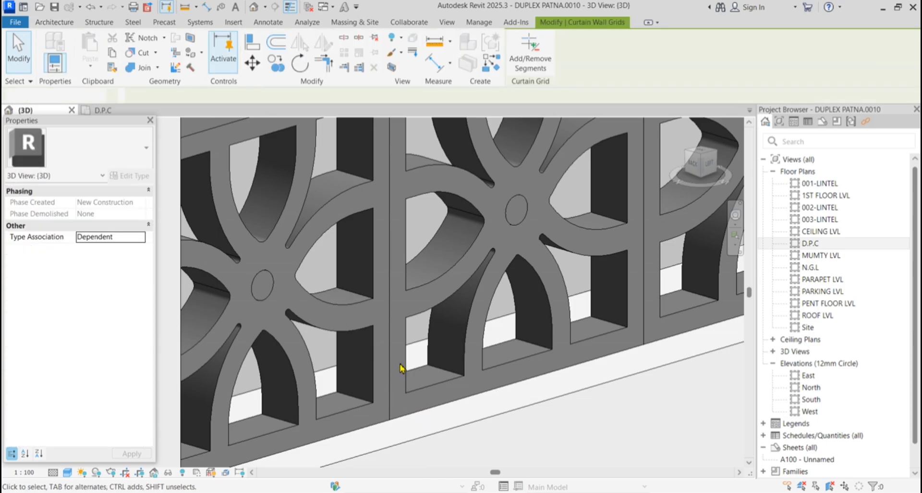
scroll(420, 373, "down", 6)
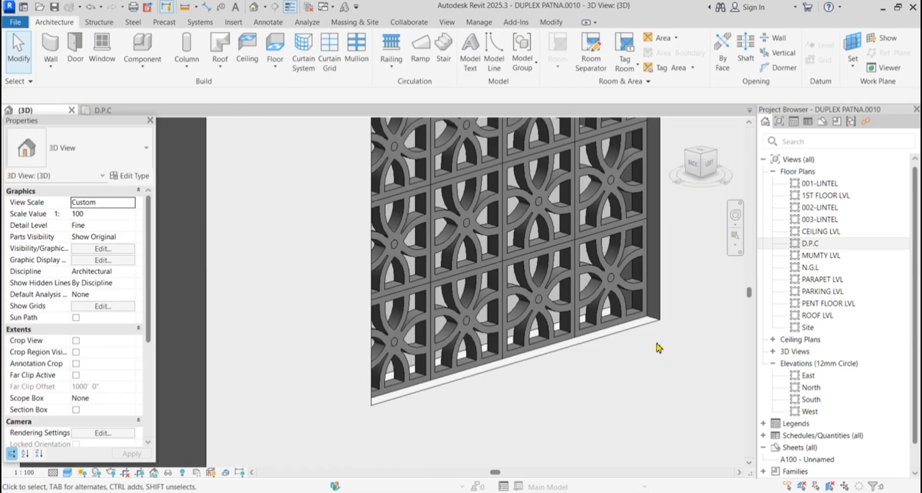
scroll(485, 415, "down", 5)
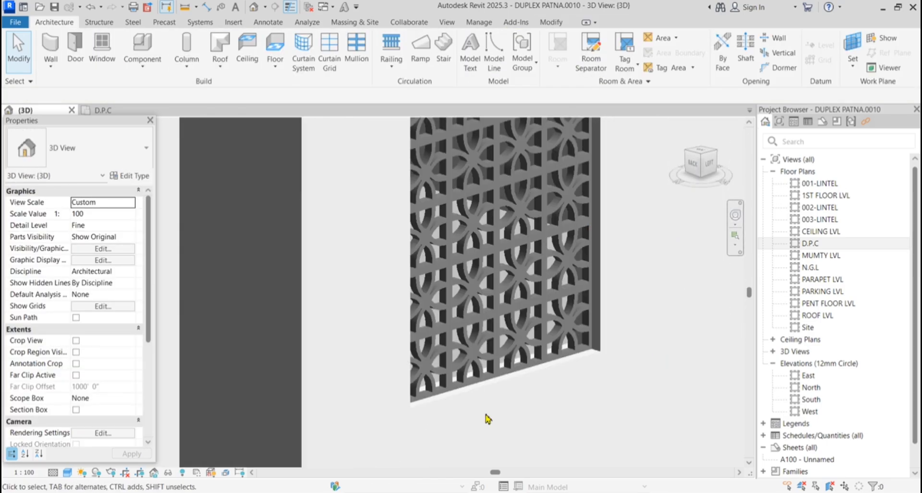
scroll(542, 370, "down", 5)
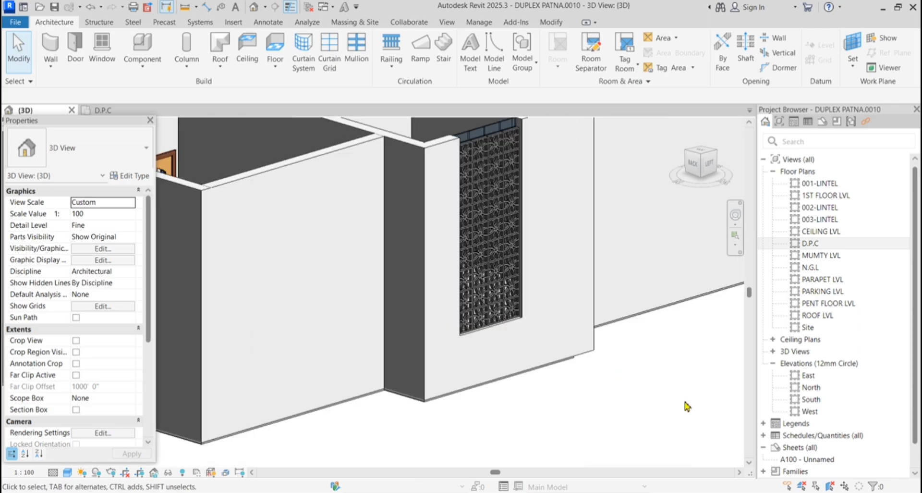
scroll(546, 363, "down", 8)
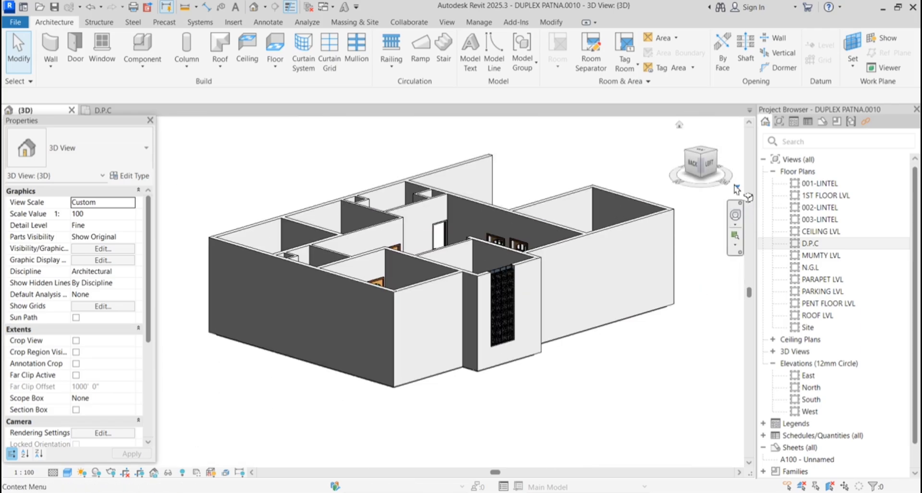
Review the jali curtain wall from the house's left side, both straight on and from angled viewpoints
left_click_drag(729, 179, 663, 205)
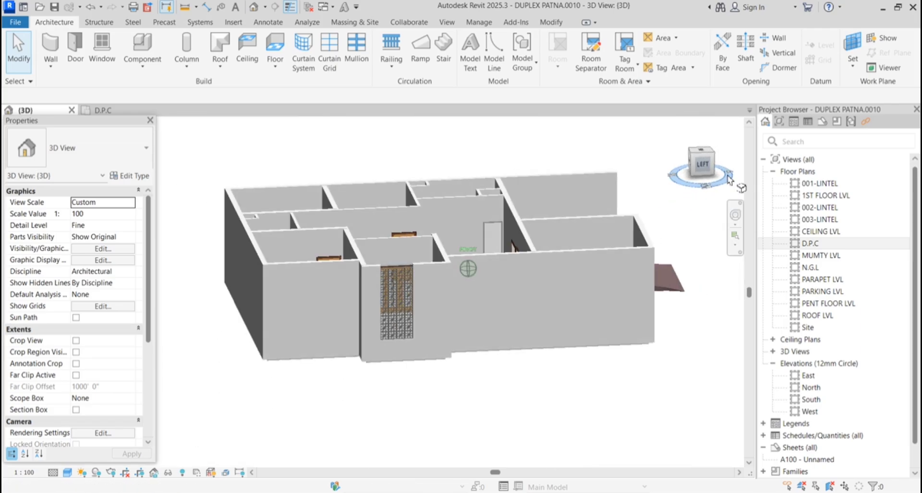
scroll(379, 309, "up", 6)
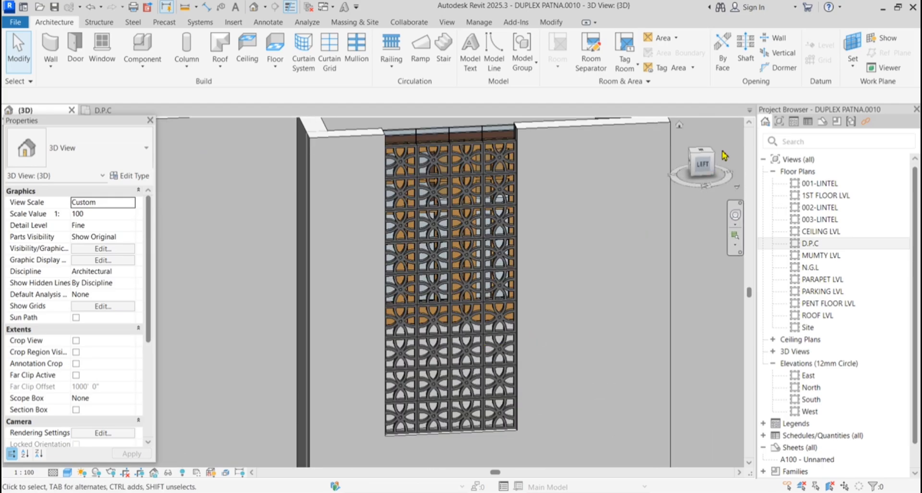
left_click(706, 167)
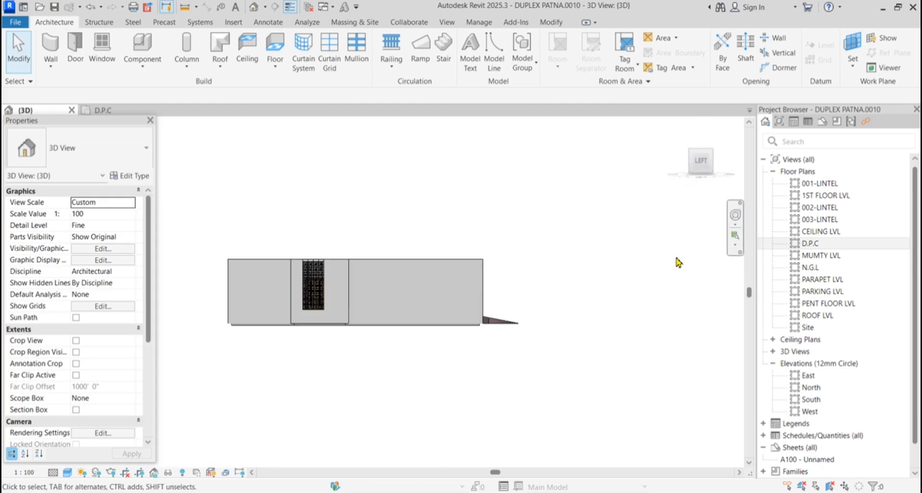
scroll(308, 290, "up", 10)
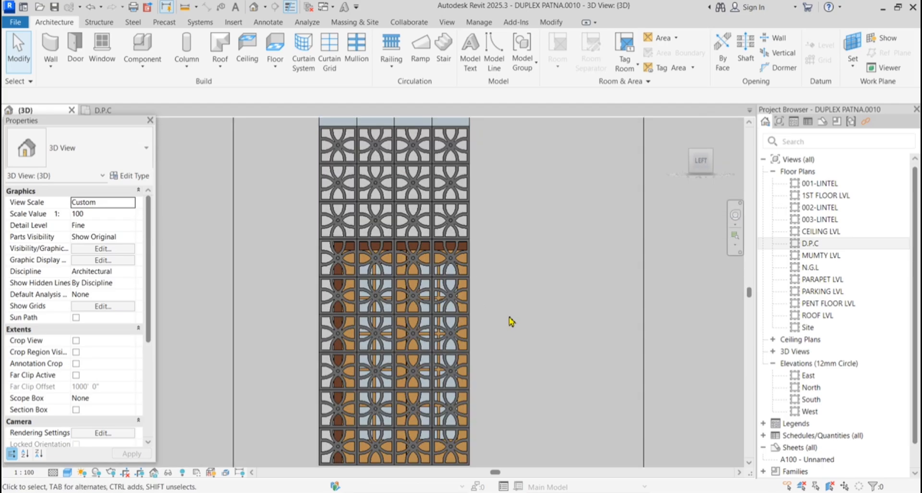
scroll(575, 206, "down", 2)
scroll(485, 339, "up", 5)
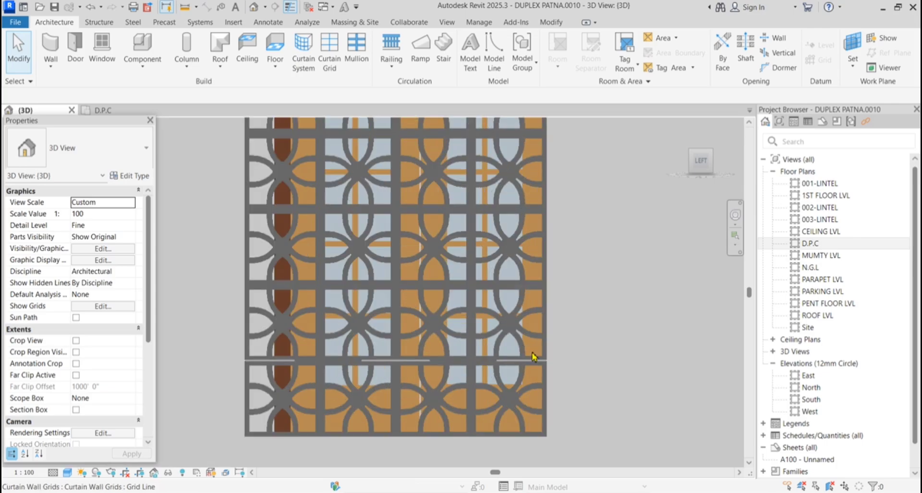
scroll(442, 318, "down", 4)
scroll(347, 352, "down", 4)
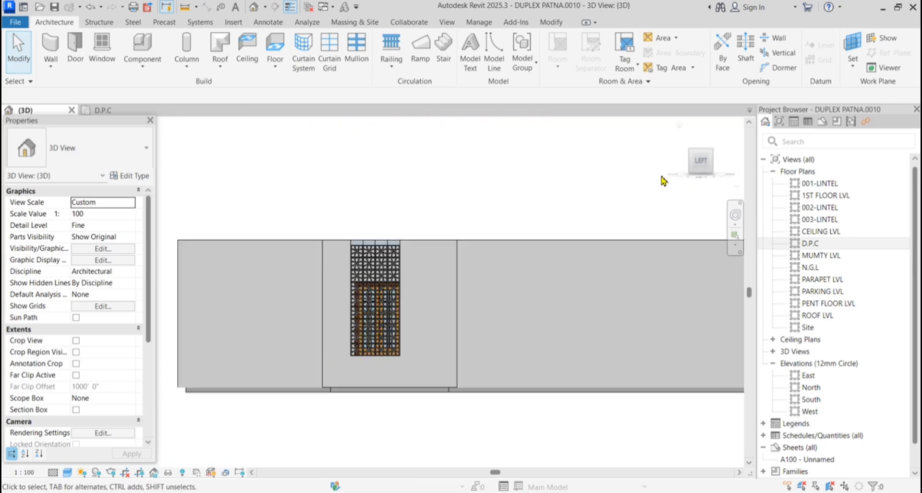
left_click_drag(702, 169, 671, 191)
scroll(331, 426, "up", 3)
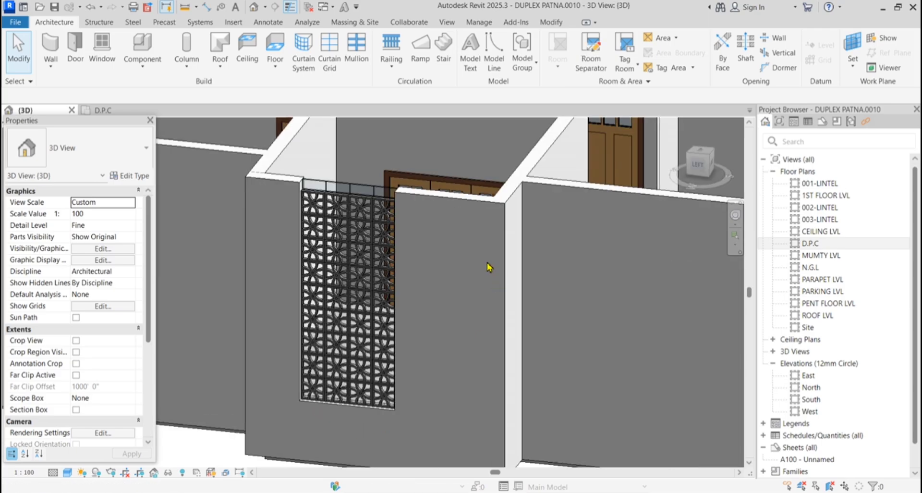
scroll(394, 438, "up", 3)
scroll(401, 404, "down", 3)
scroll(402, 420, "up", 4)
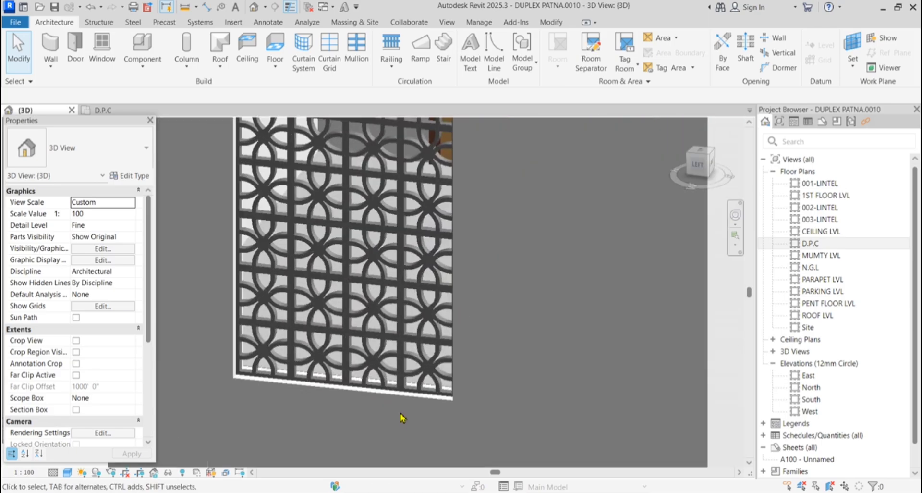
scroll(393, 370, "down", 5)
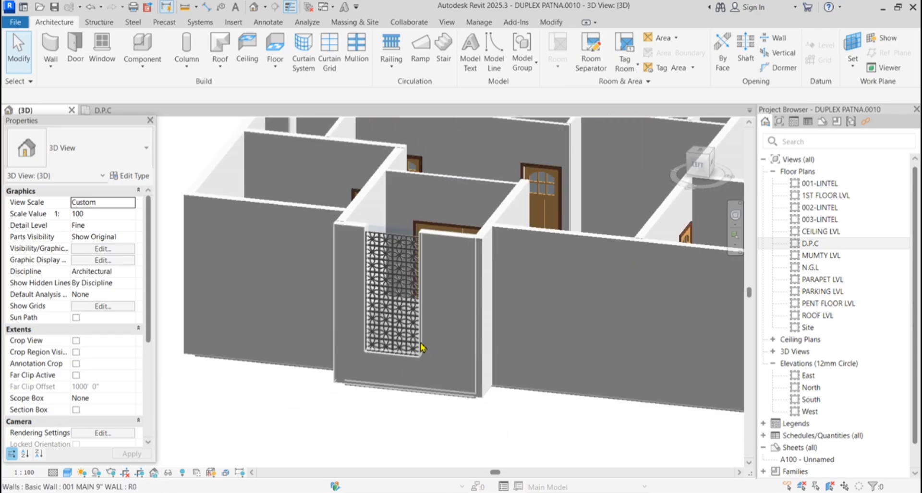
left_click(713, 168)
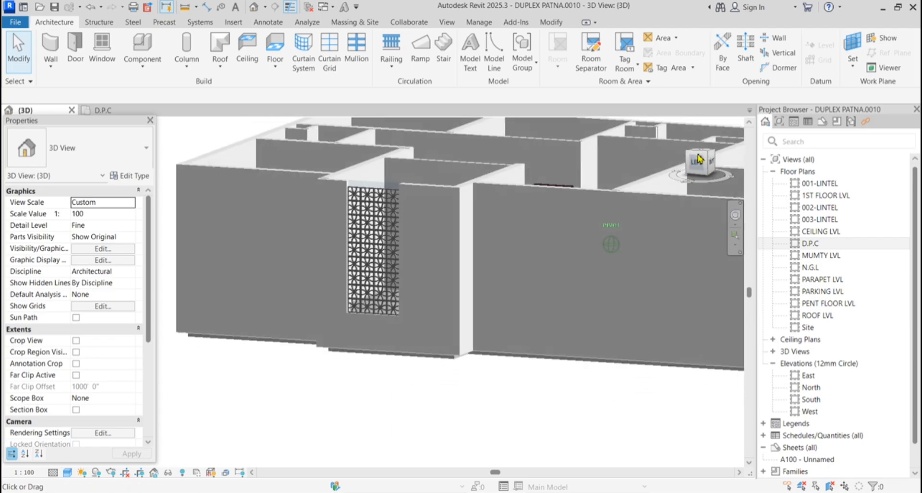
Examine the tall louvered curtain wall beside the rear balconies in the FINAL PROJECT 3D view, from its lower end to its place in the facade
scroll(471, 275, "up", 5)
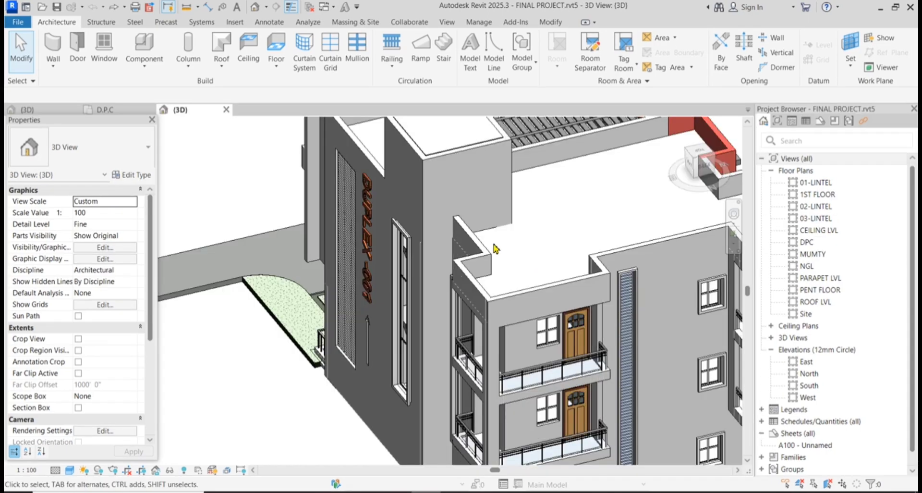
scroll(495, 248, "down", 5)
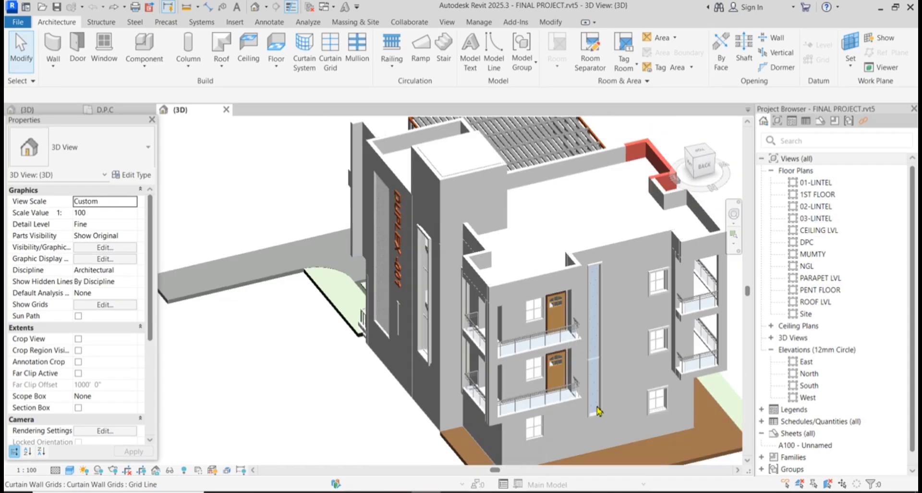
scroll(610, 417, "up", 6)
scroll(619, 425, "up", 3)
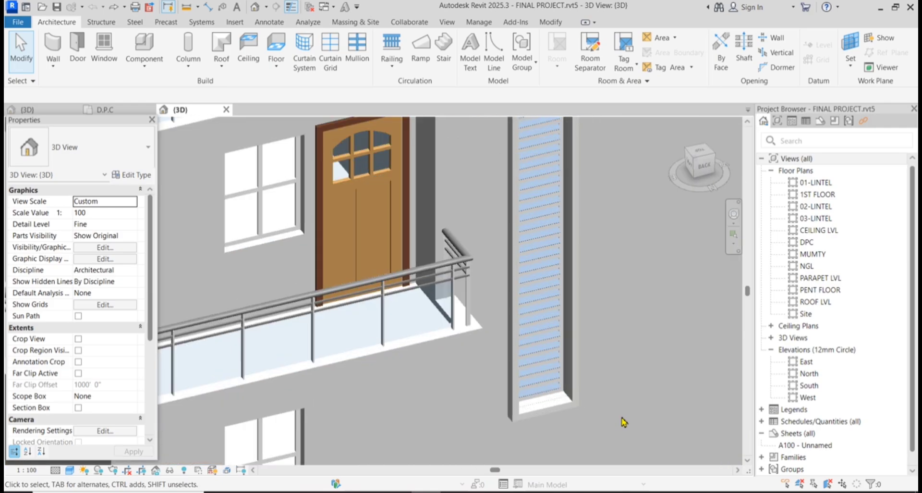
scroll(561, 398, "up", 2)
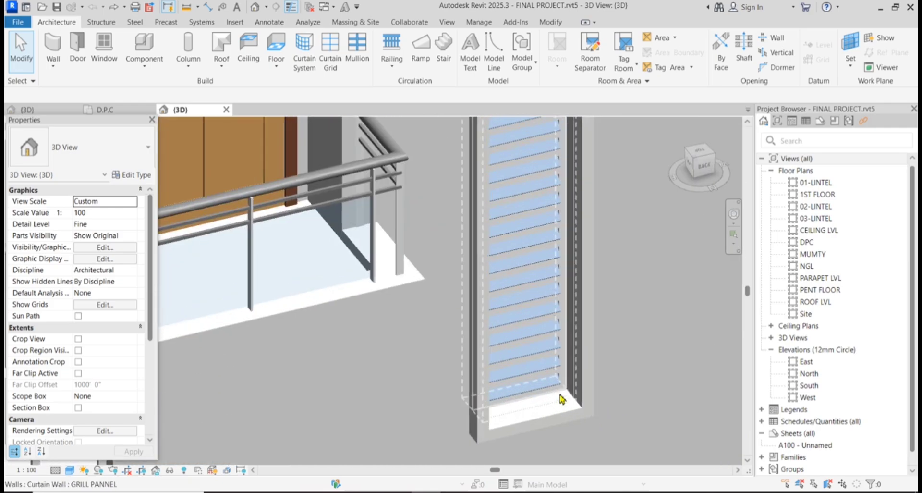
scroll(588, 433, "down", 3)
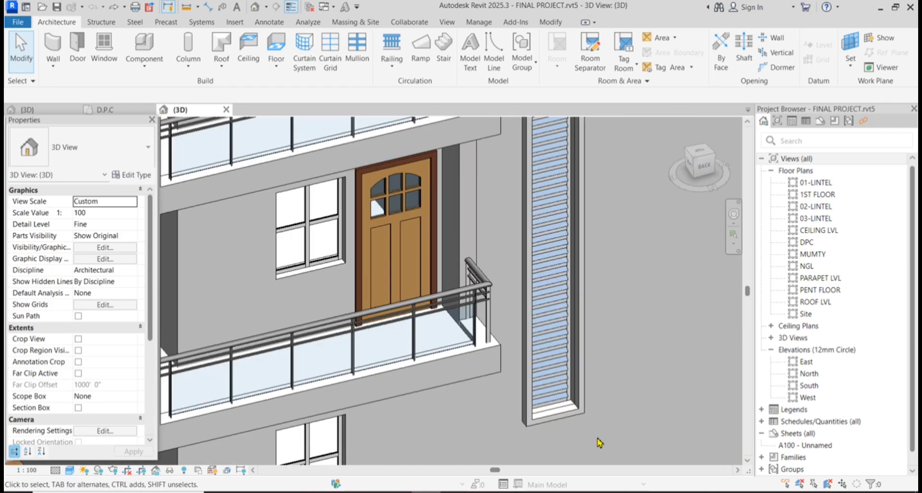
scroll(596, 423, "down", 4)
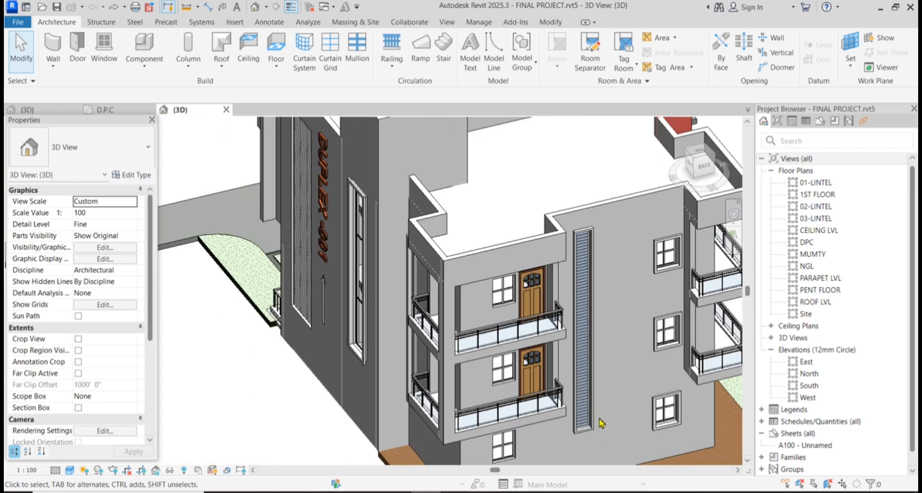
scroll(524, 358, "down", 2)
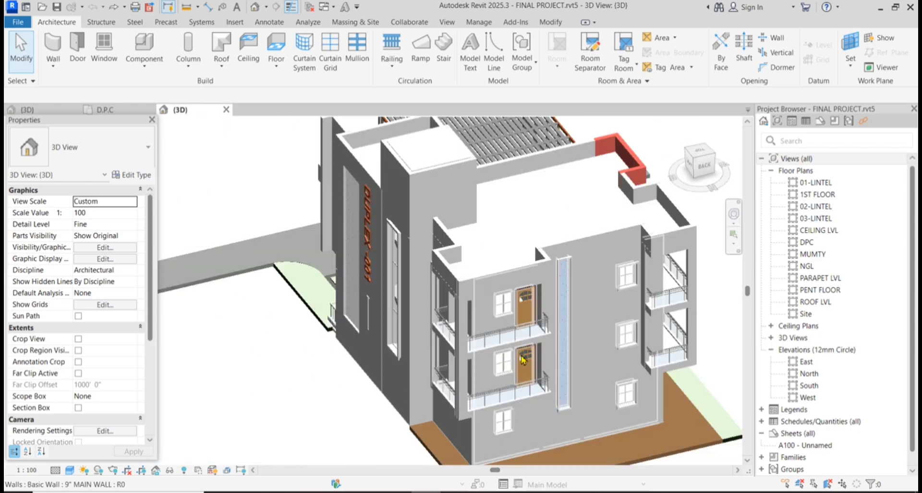